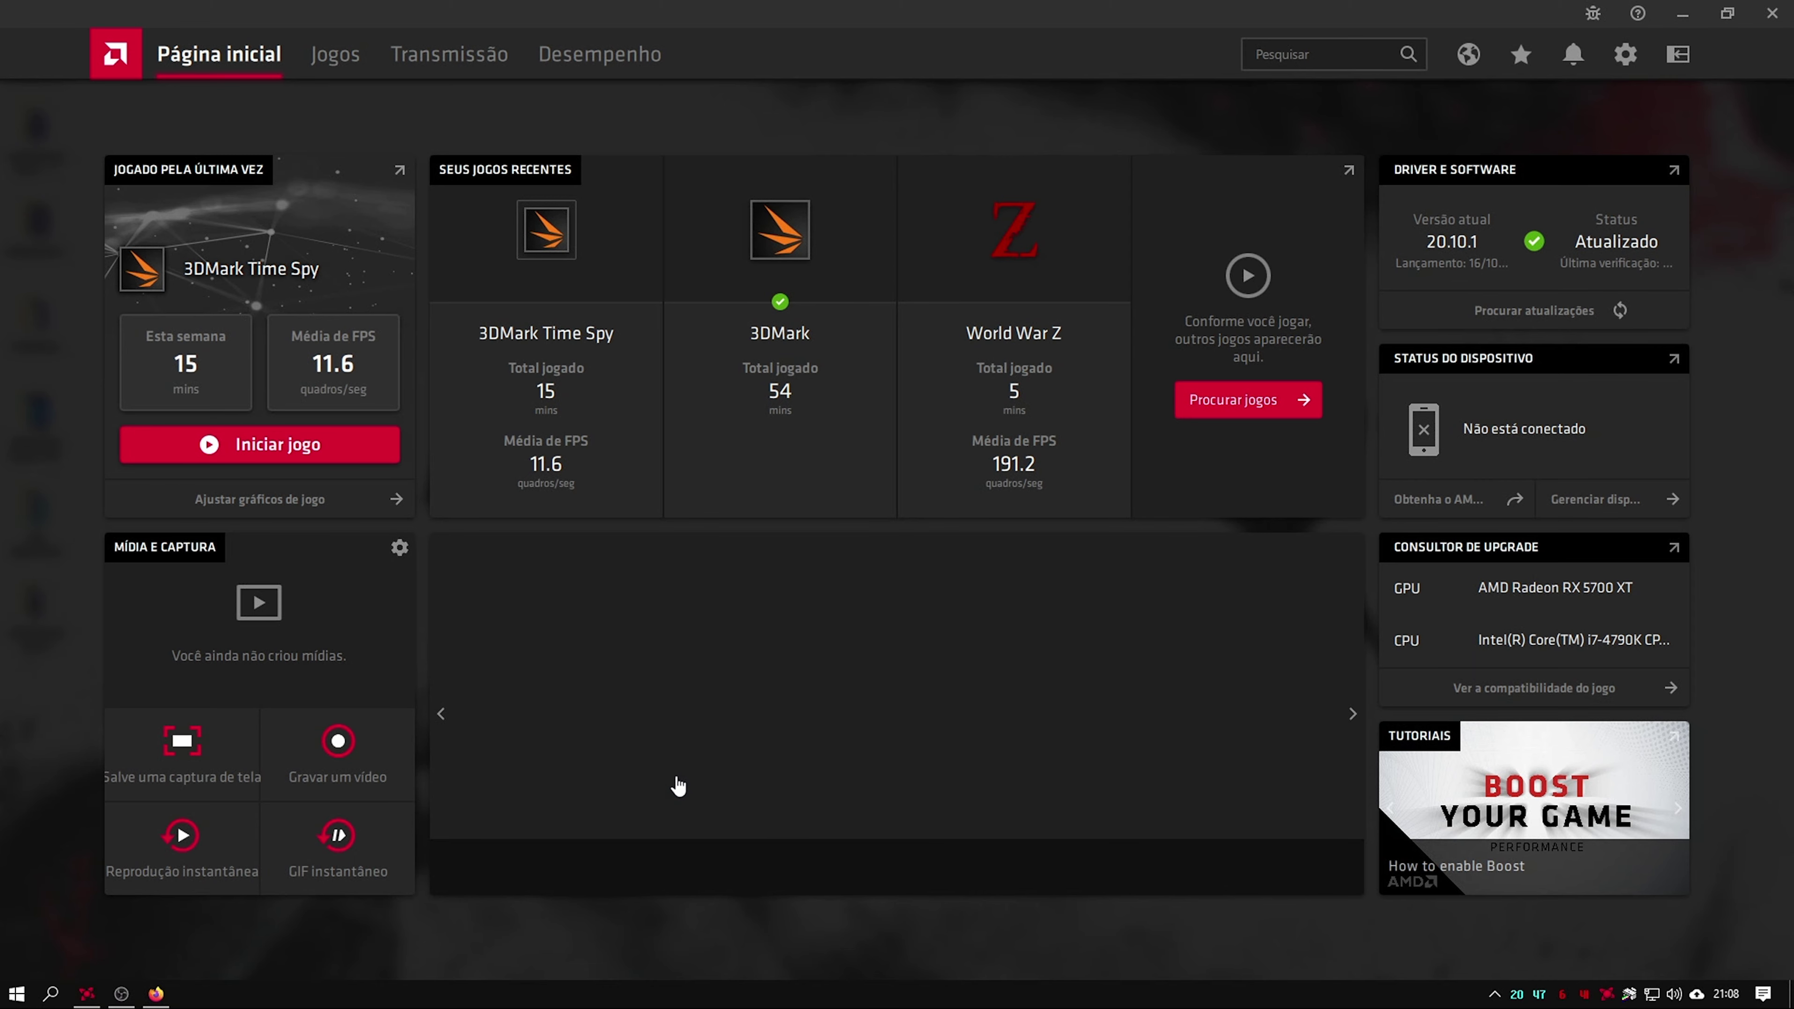
left_click(16, 993)
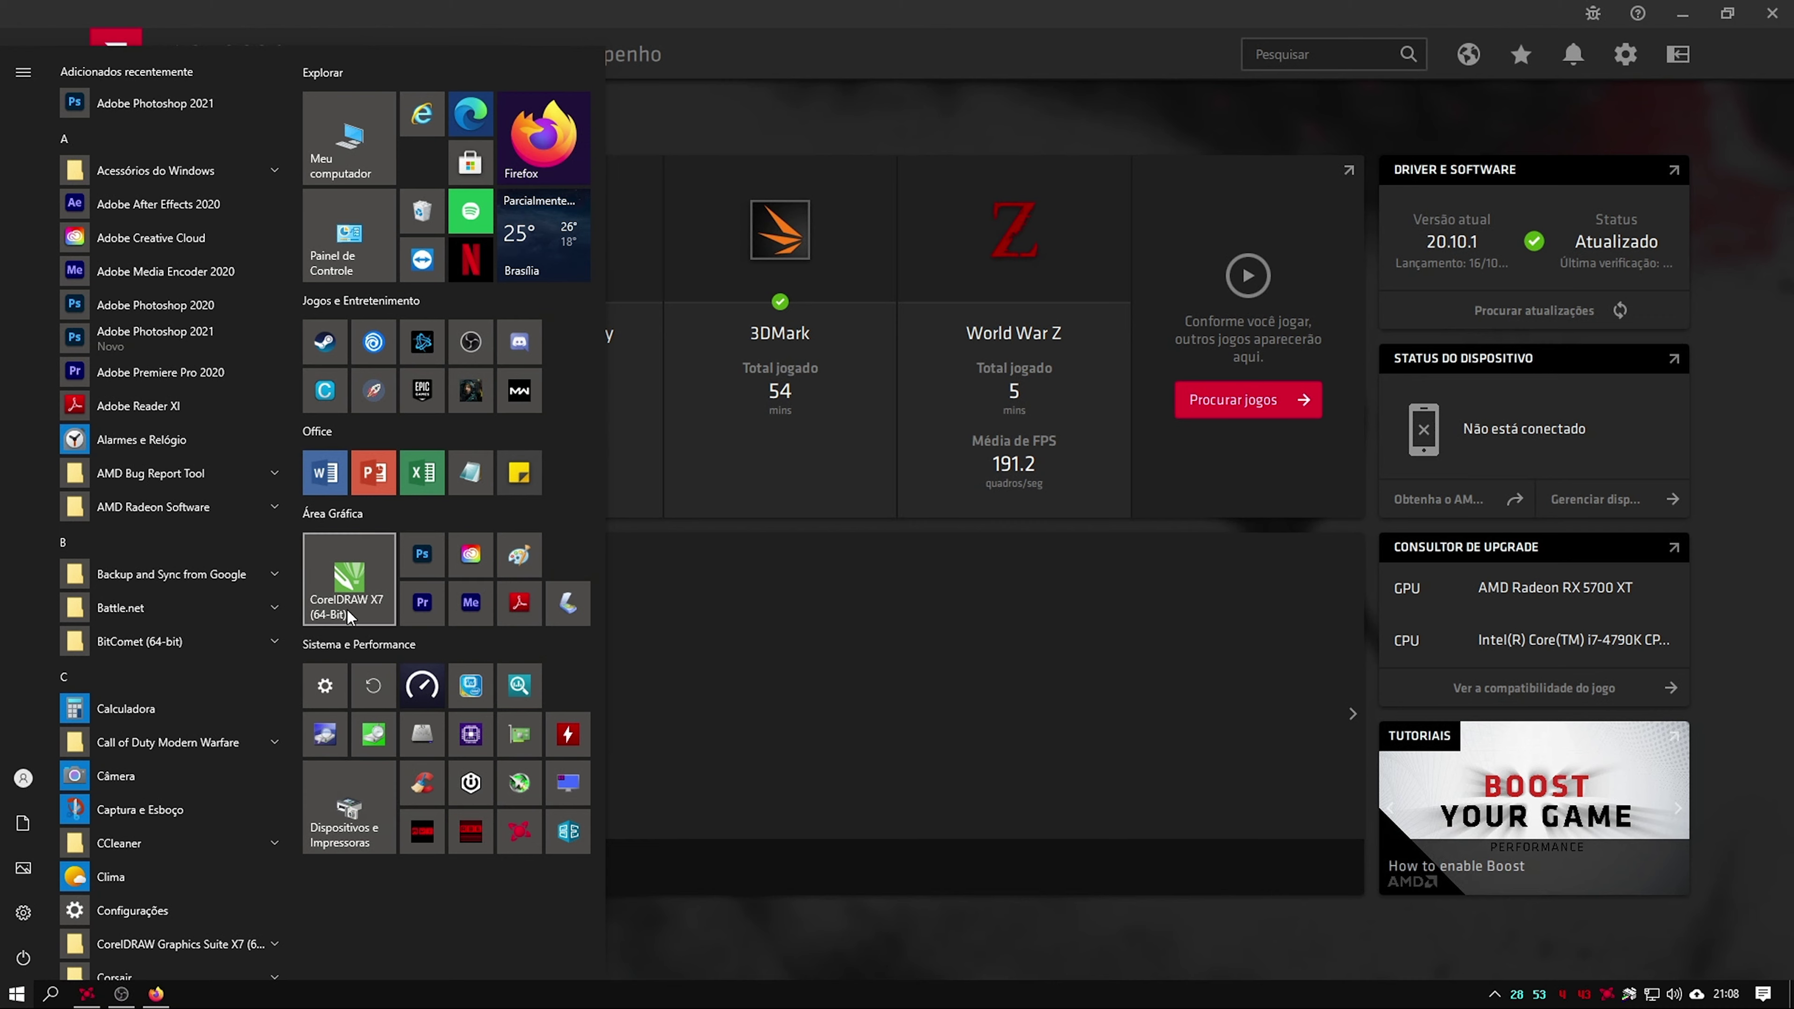
key("super+r")
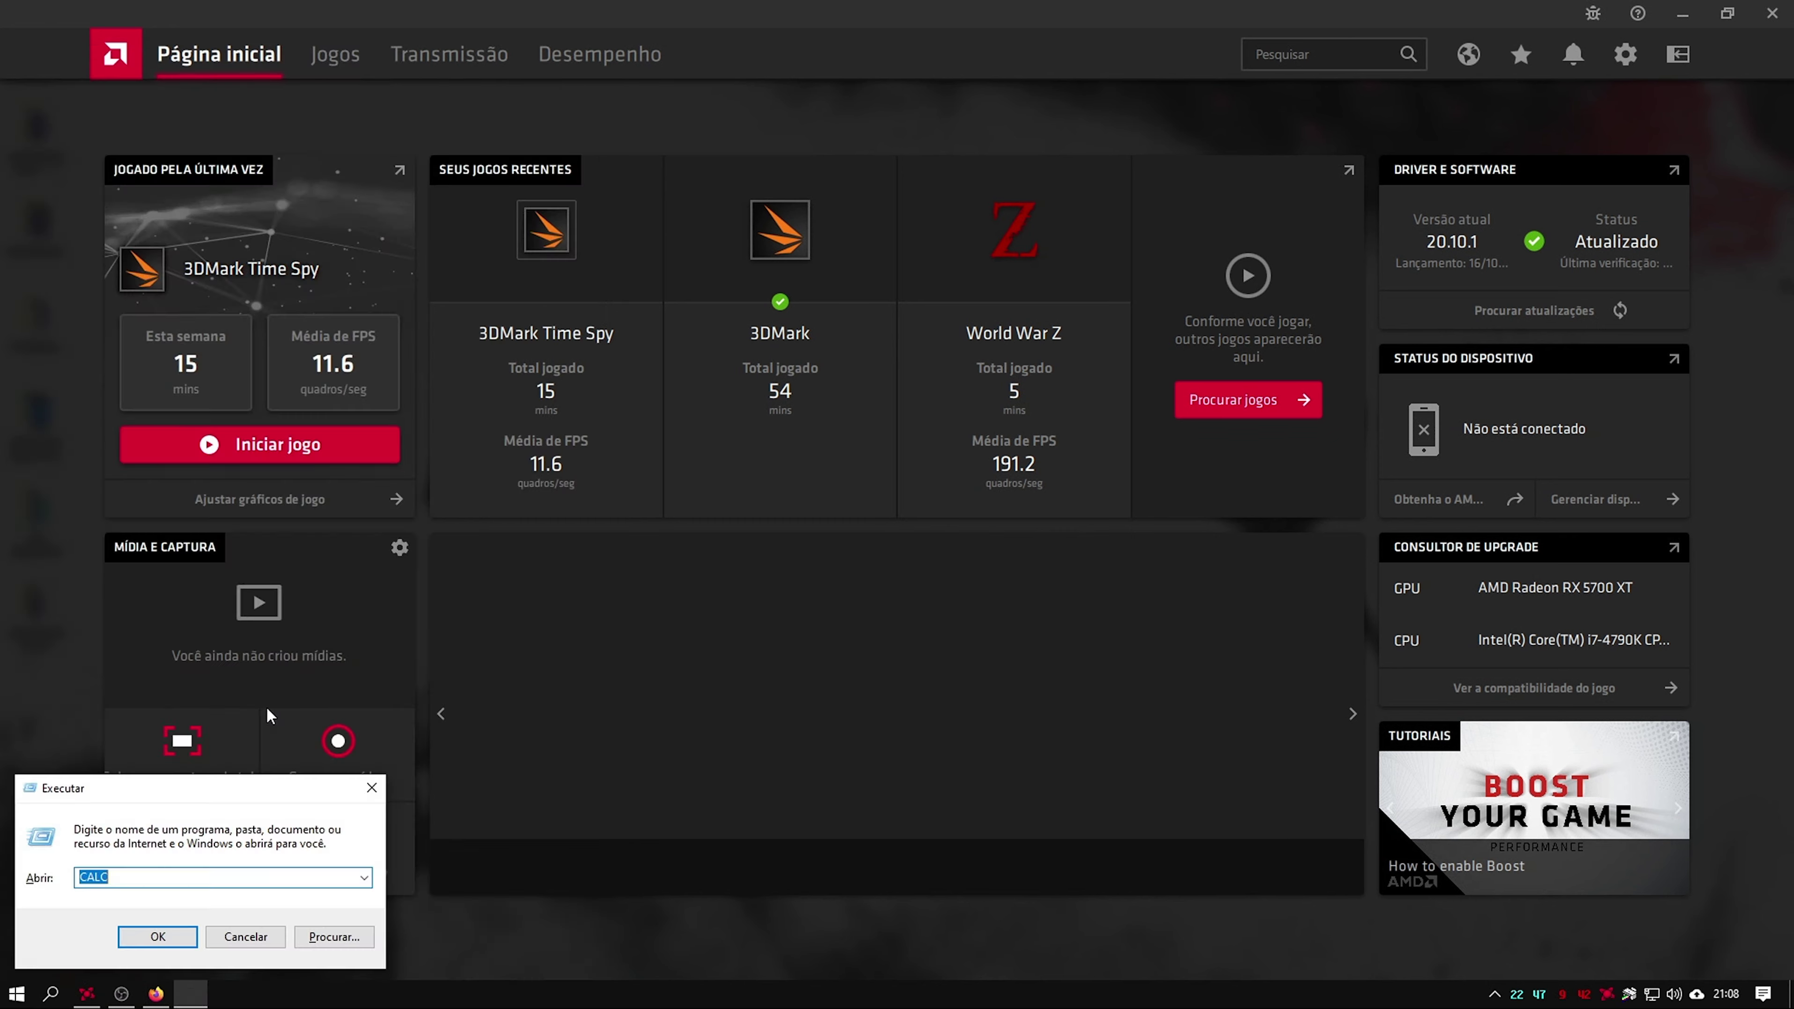
key("super")
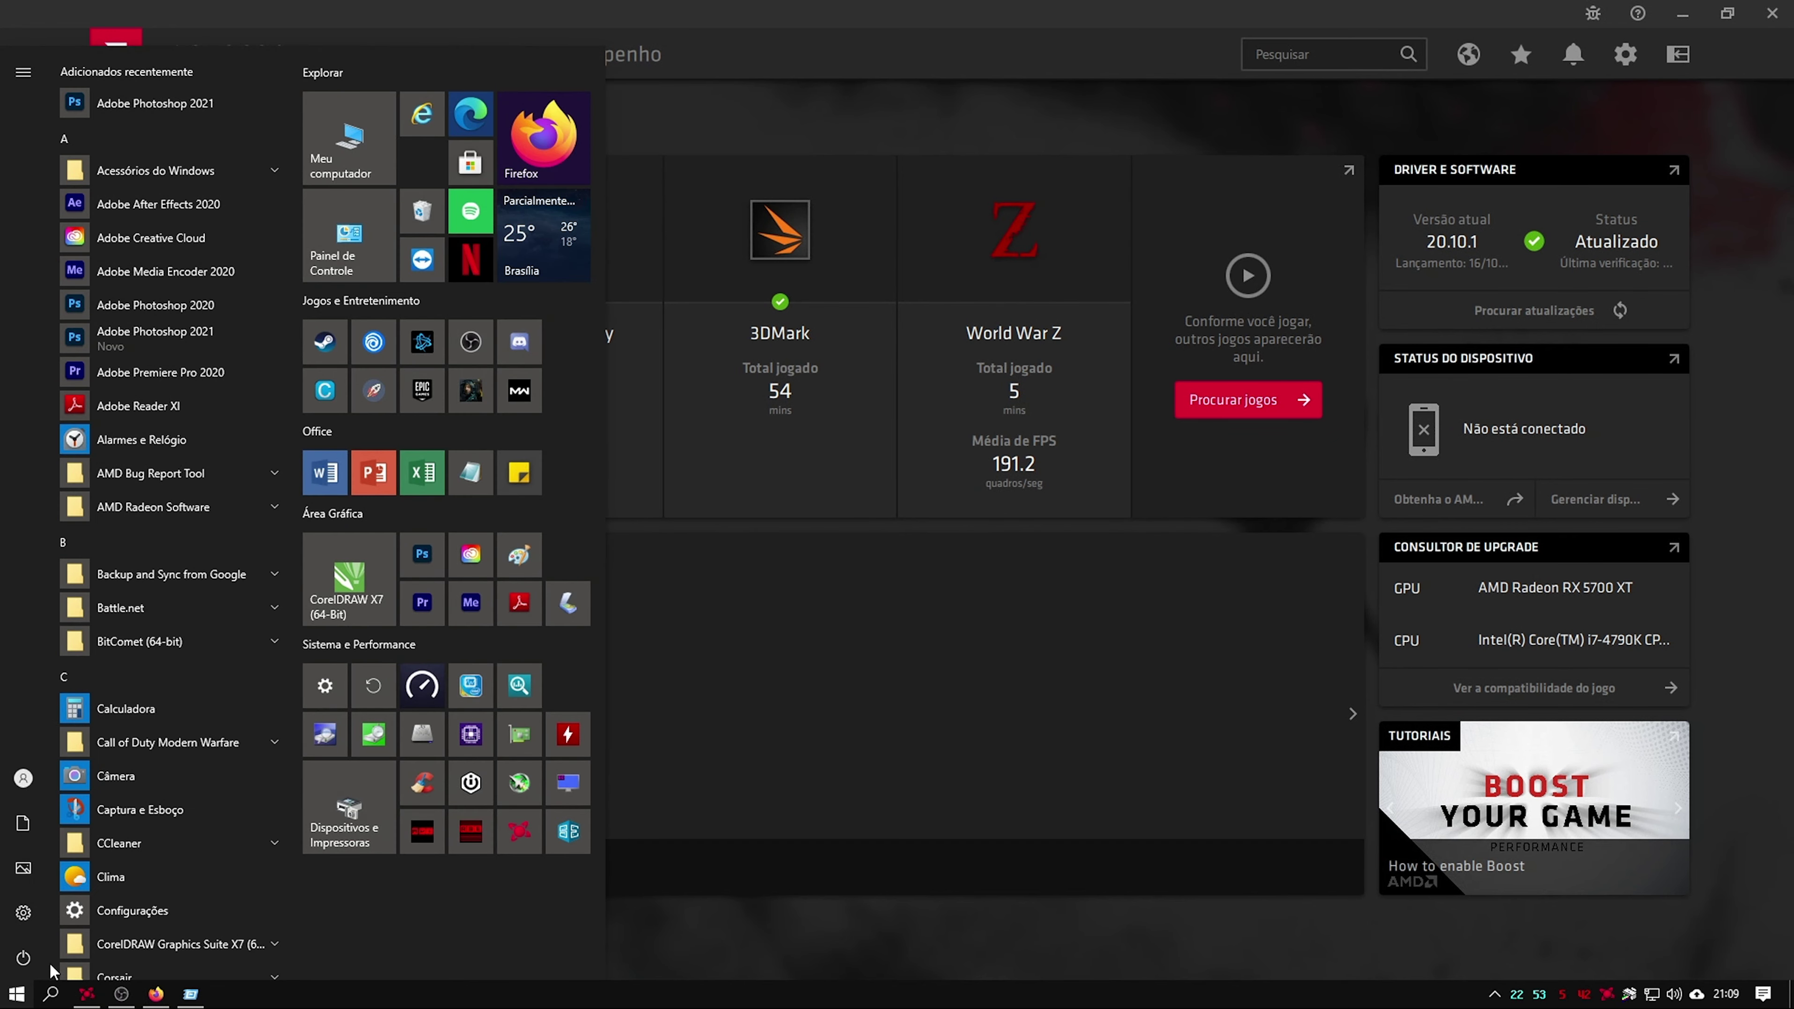
- Find the Windows Settings app, review the device and Windows specifications on its Sobre page, and close it along with the Run dialog
left_click(57, 995)
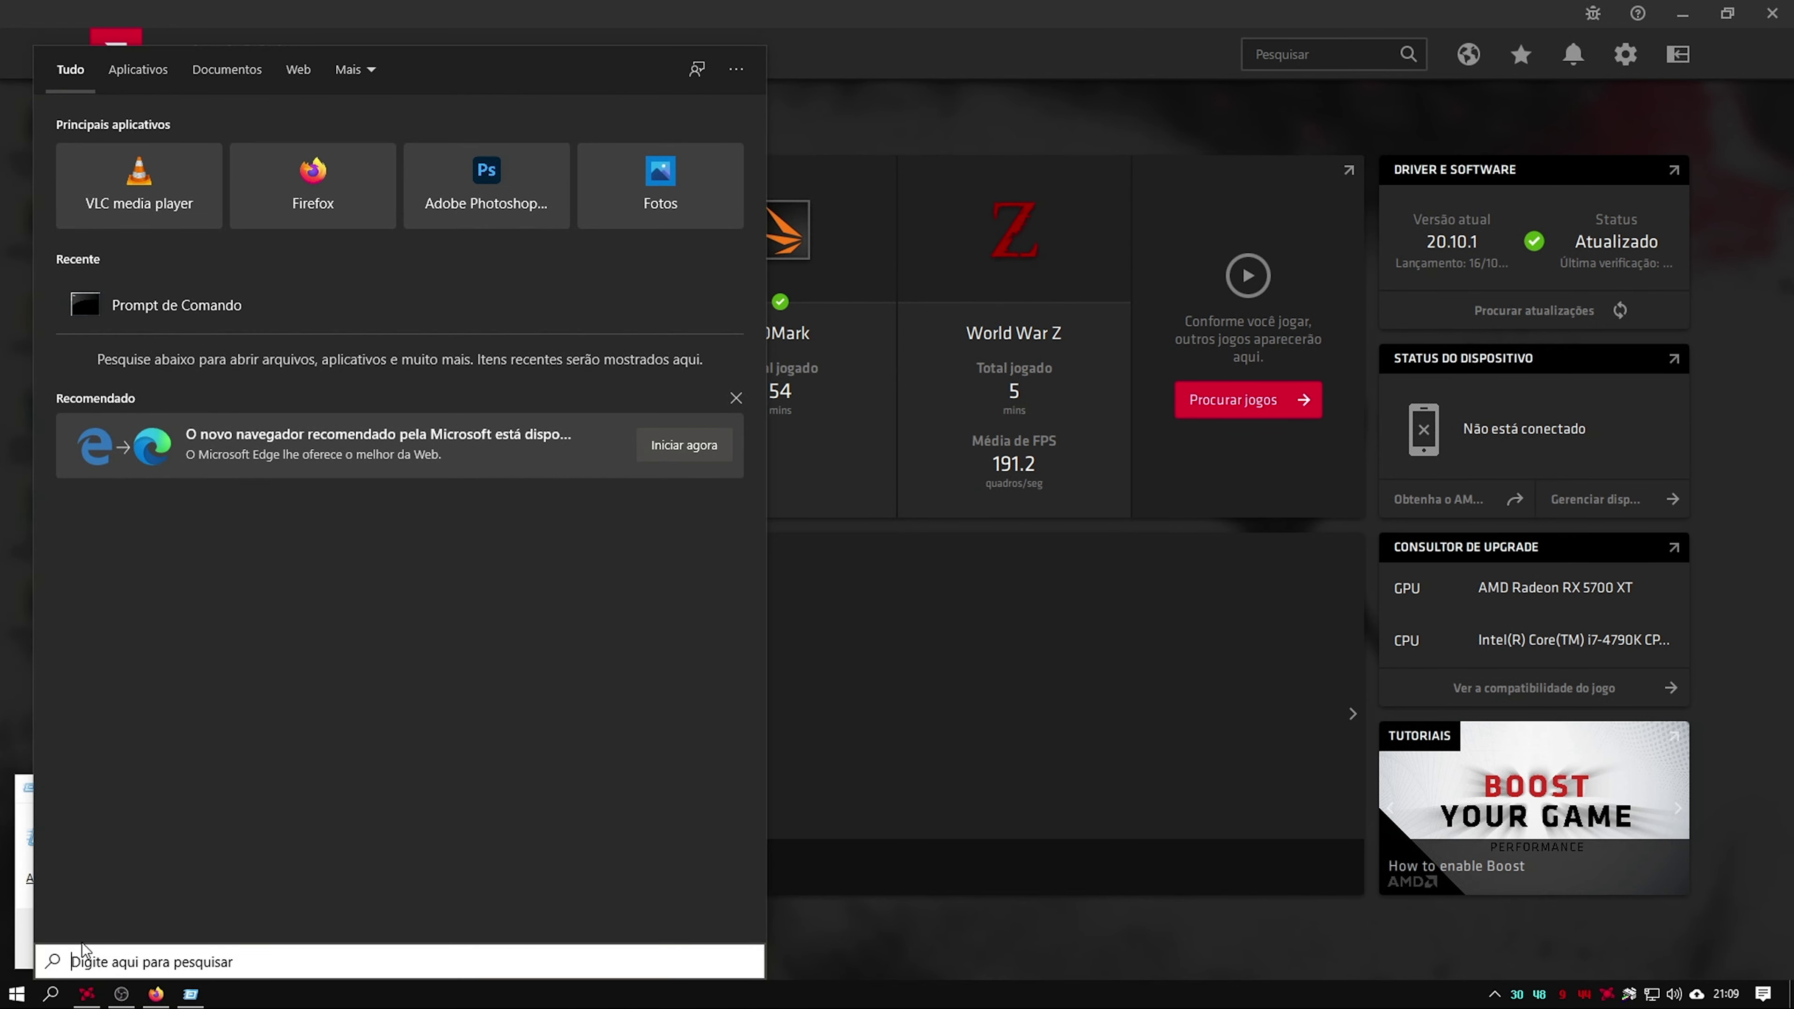
type("Confi")
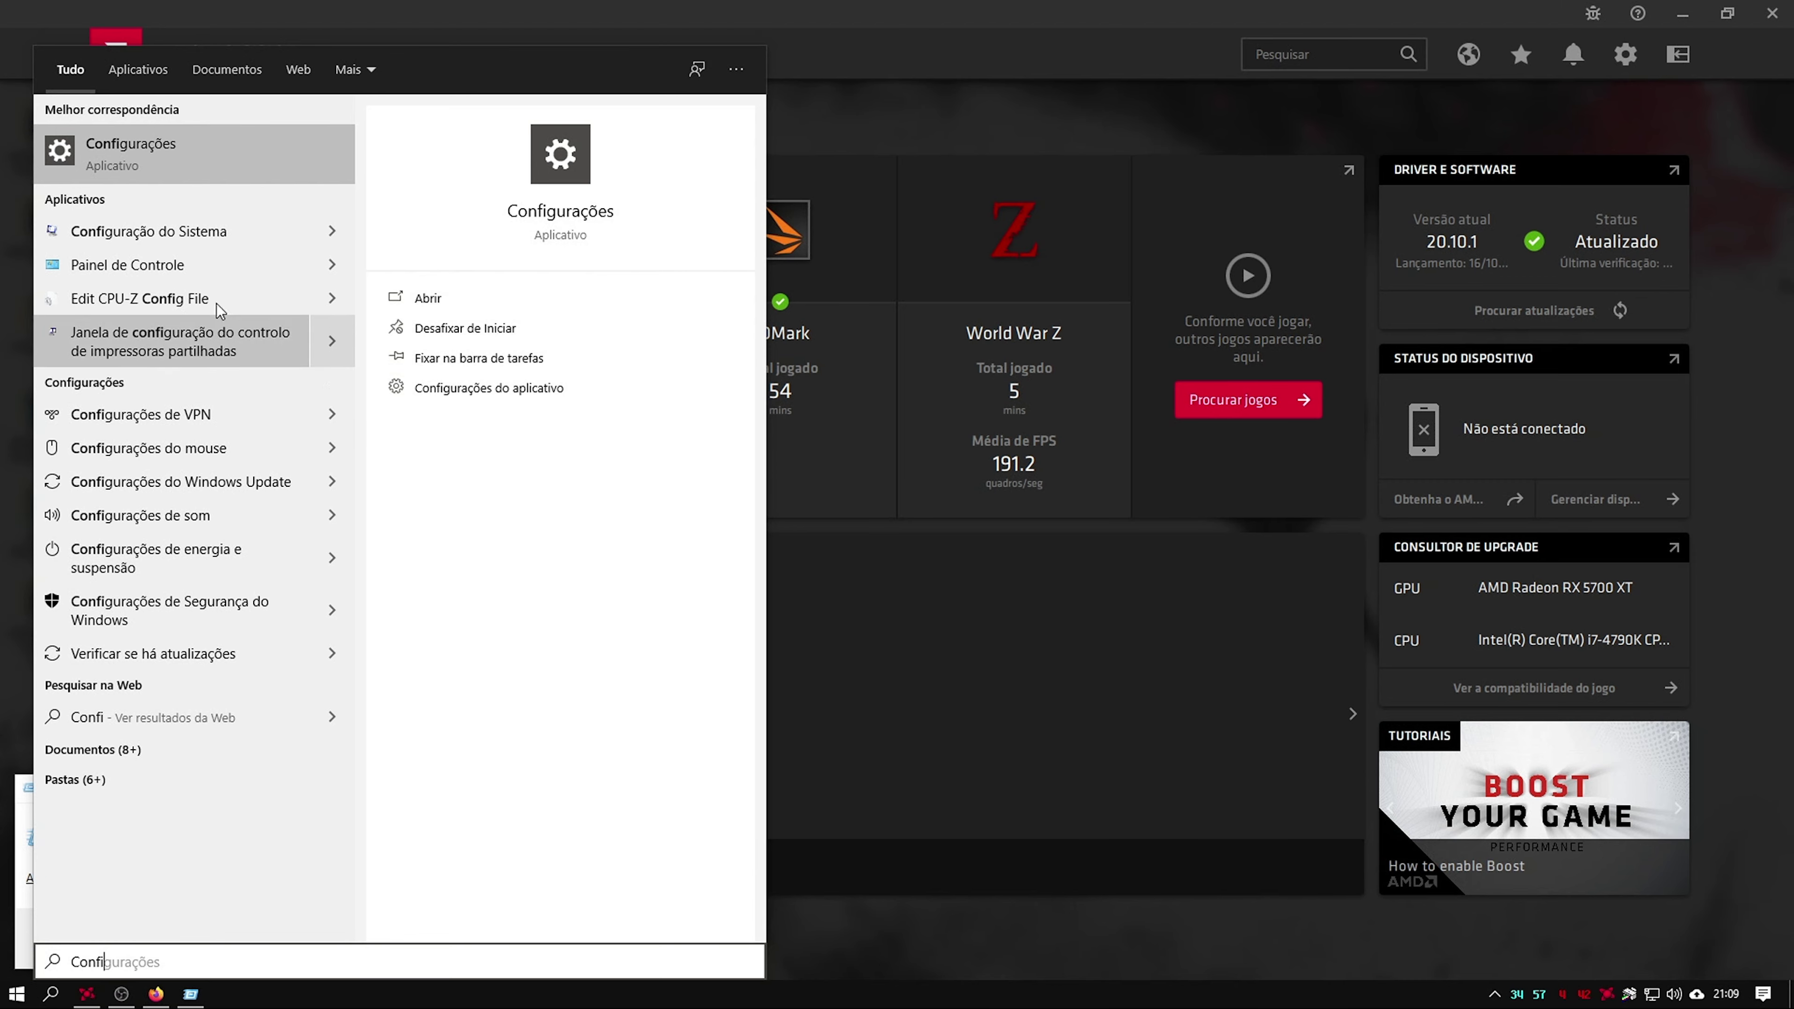
left_click(266, 162)
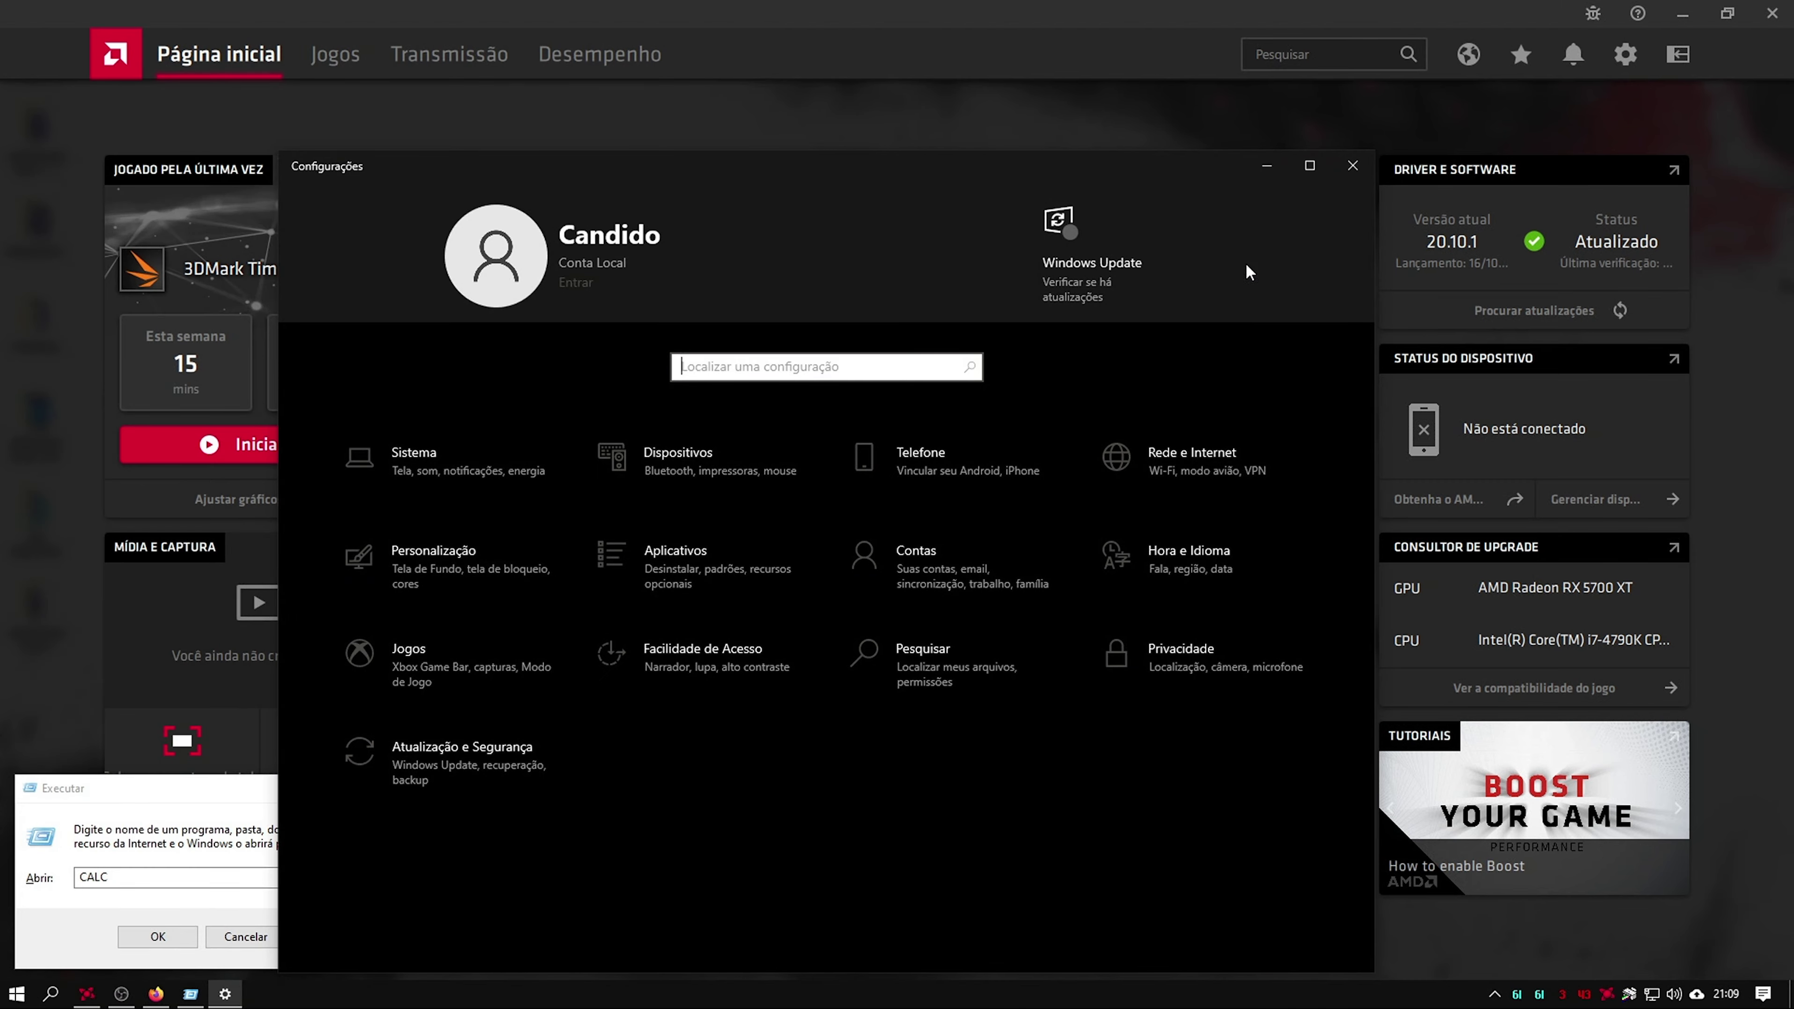
left_click_drag(1164, 179, 1188, 51)
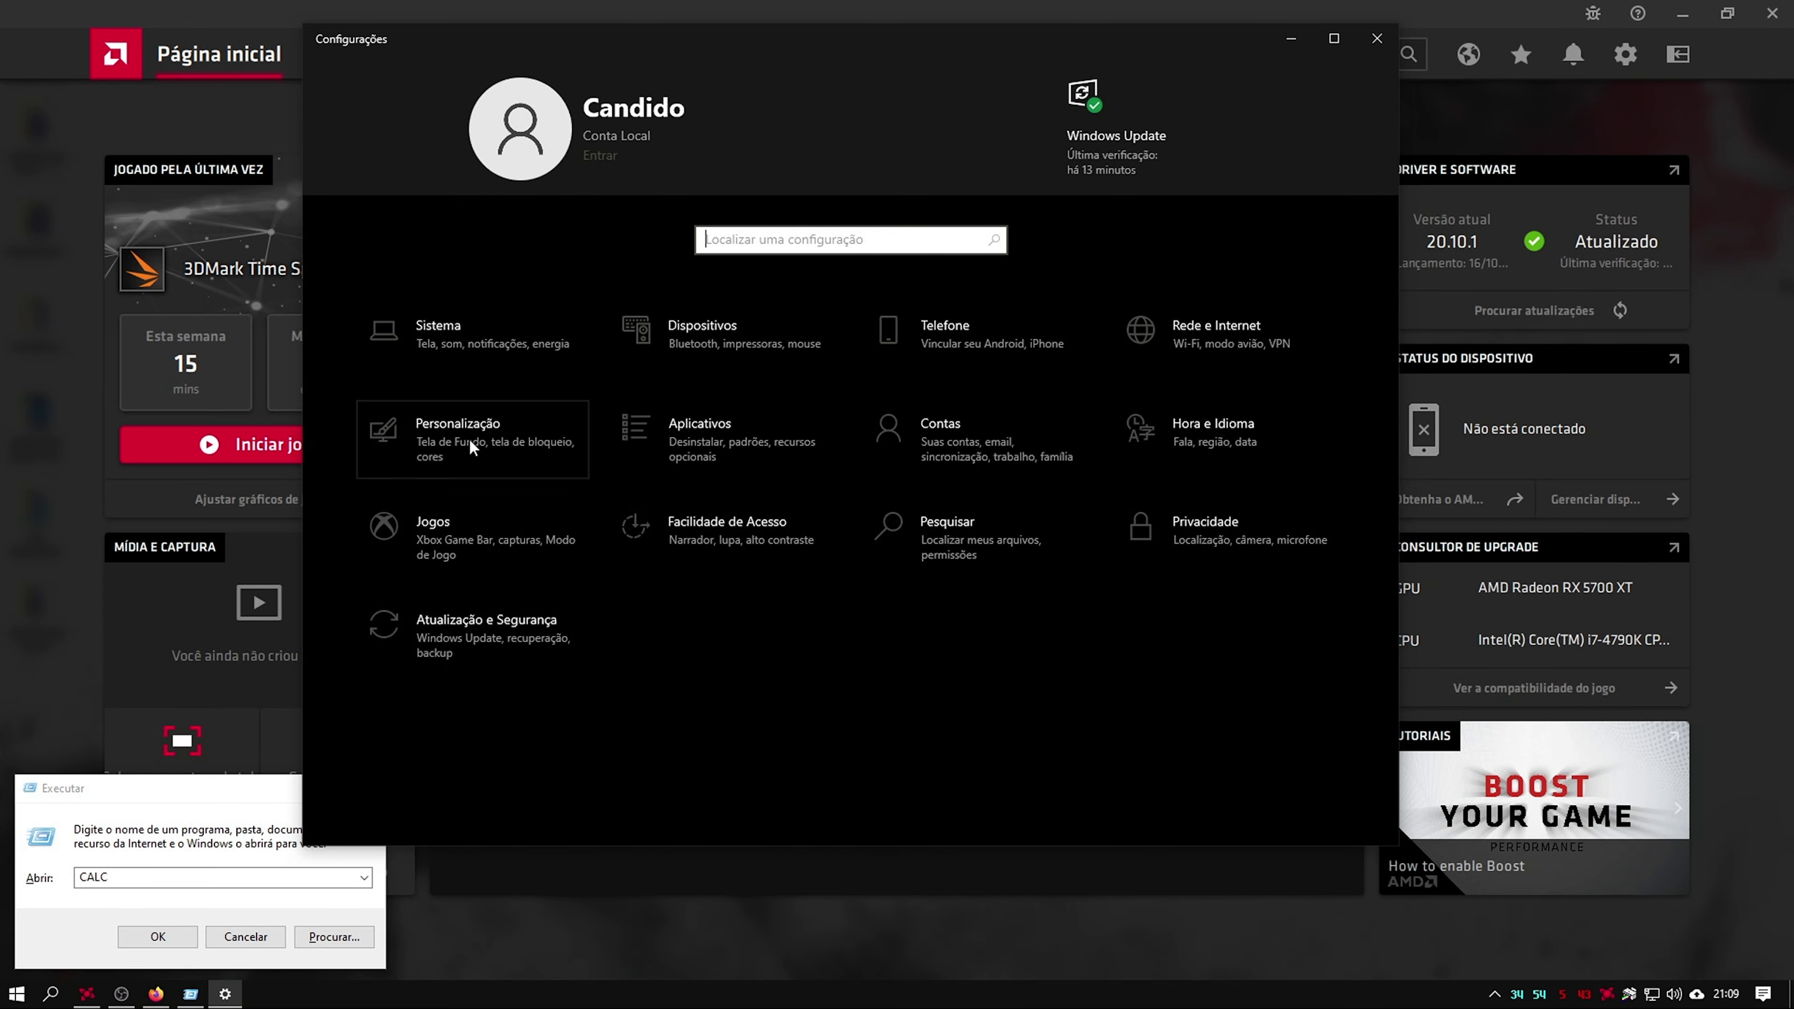
left_click(503, 336)
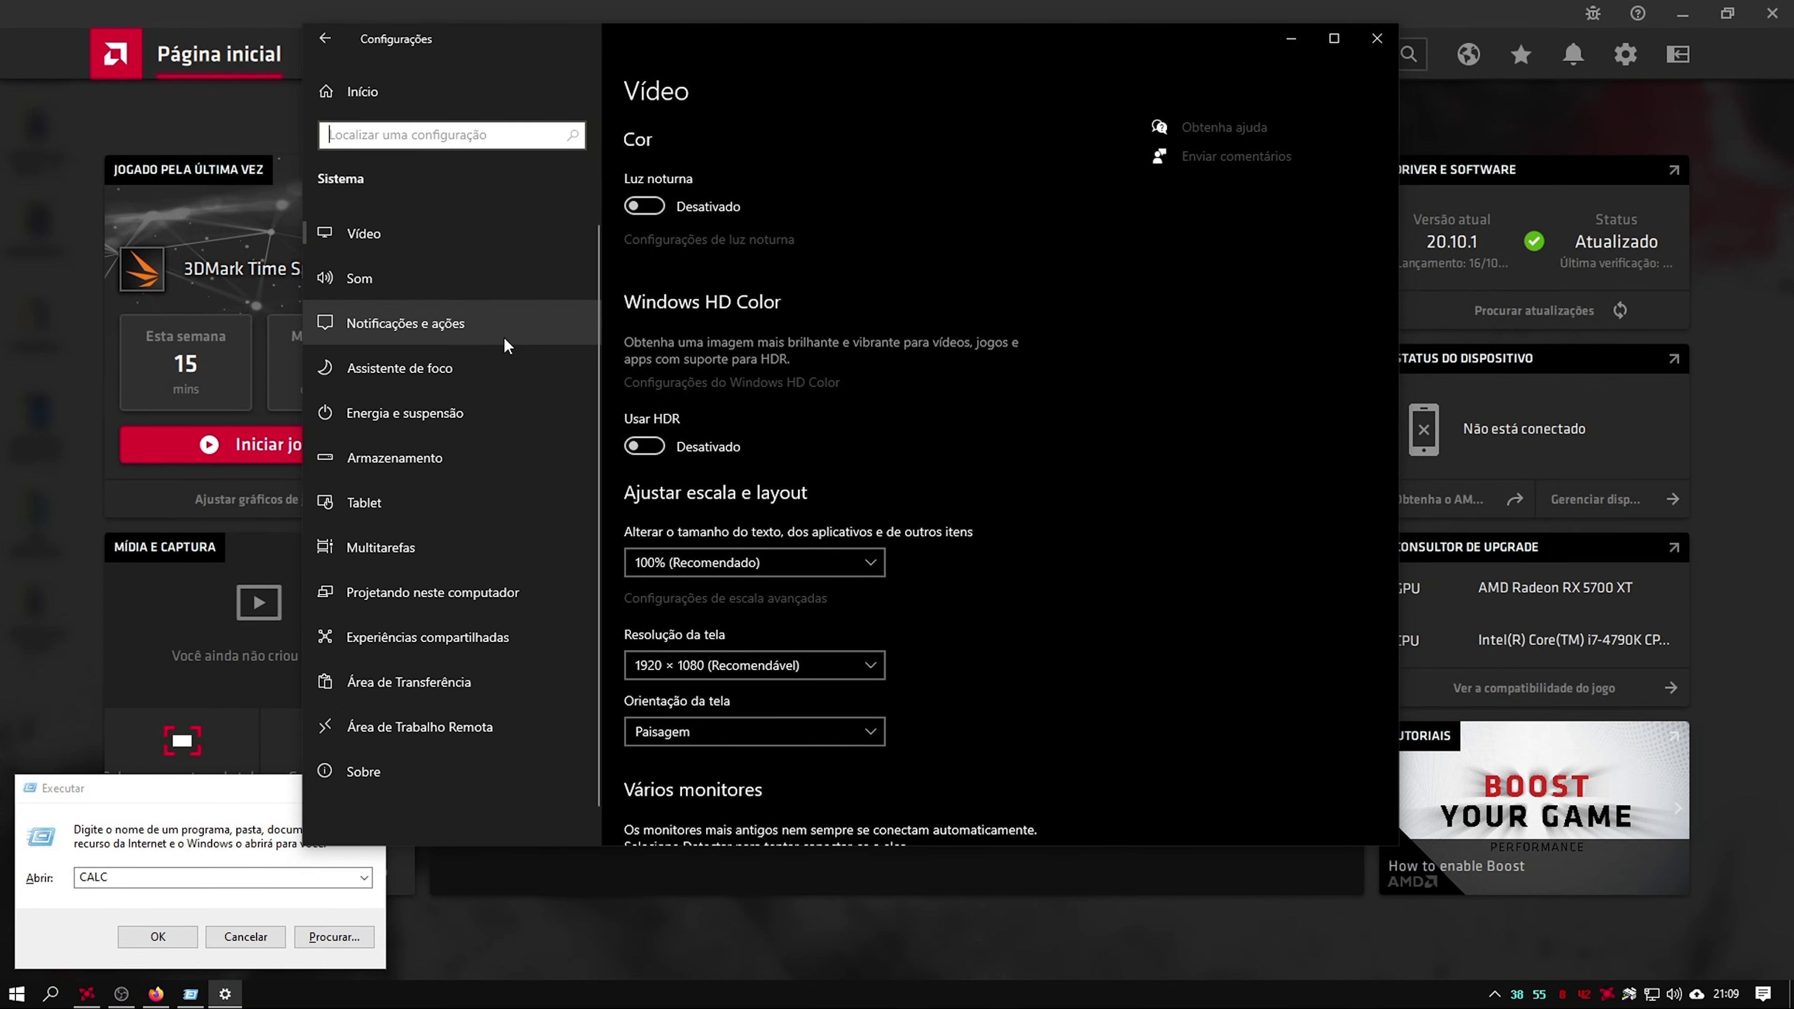
left_click(472, 771)
scroll(1087, 536, "down", 2)
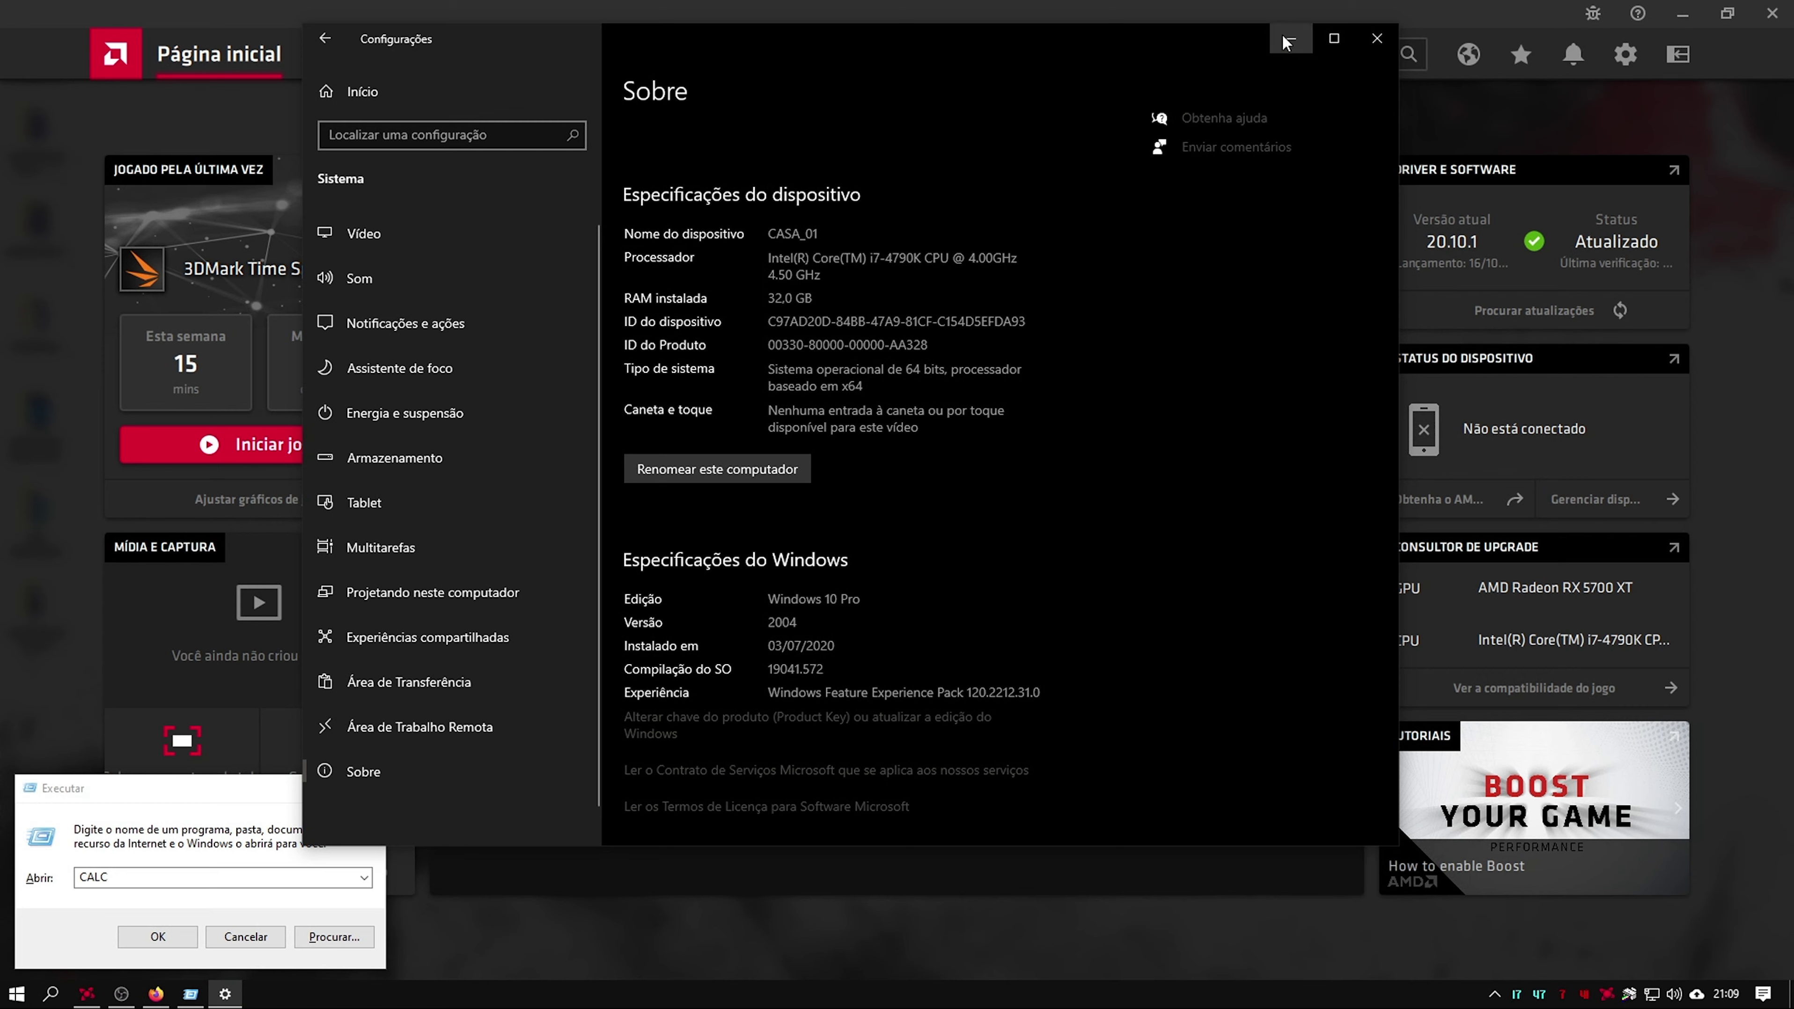
left_click(1377, 39)
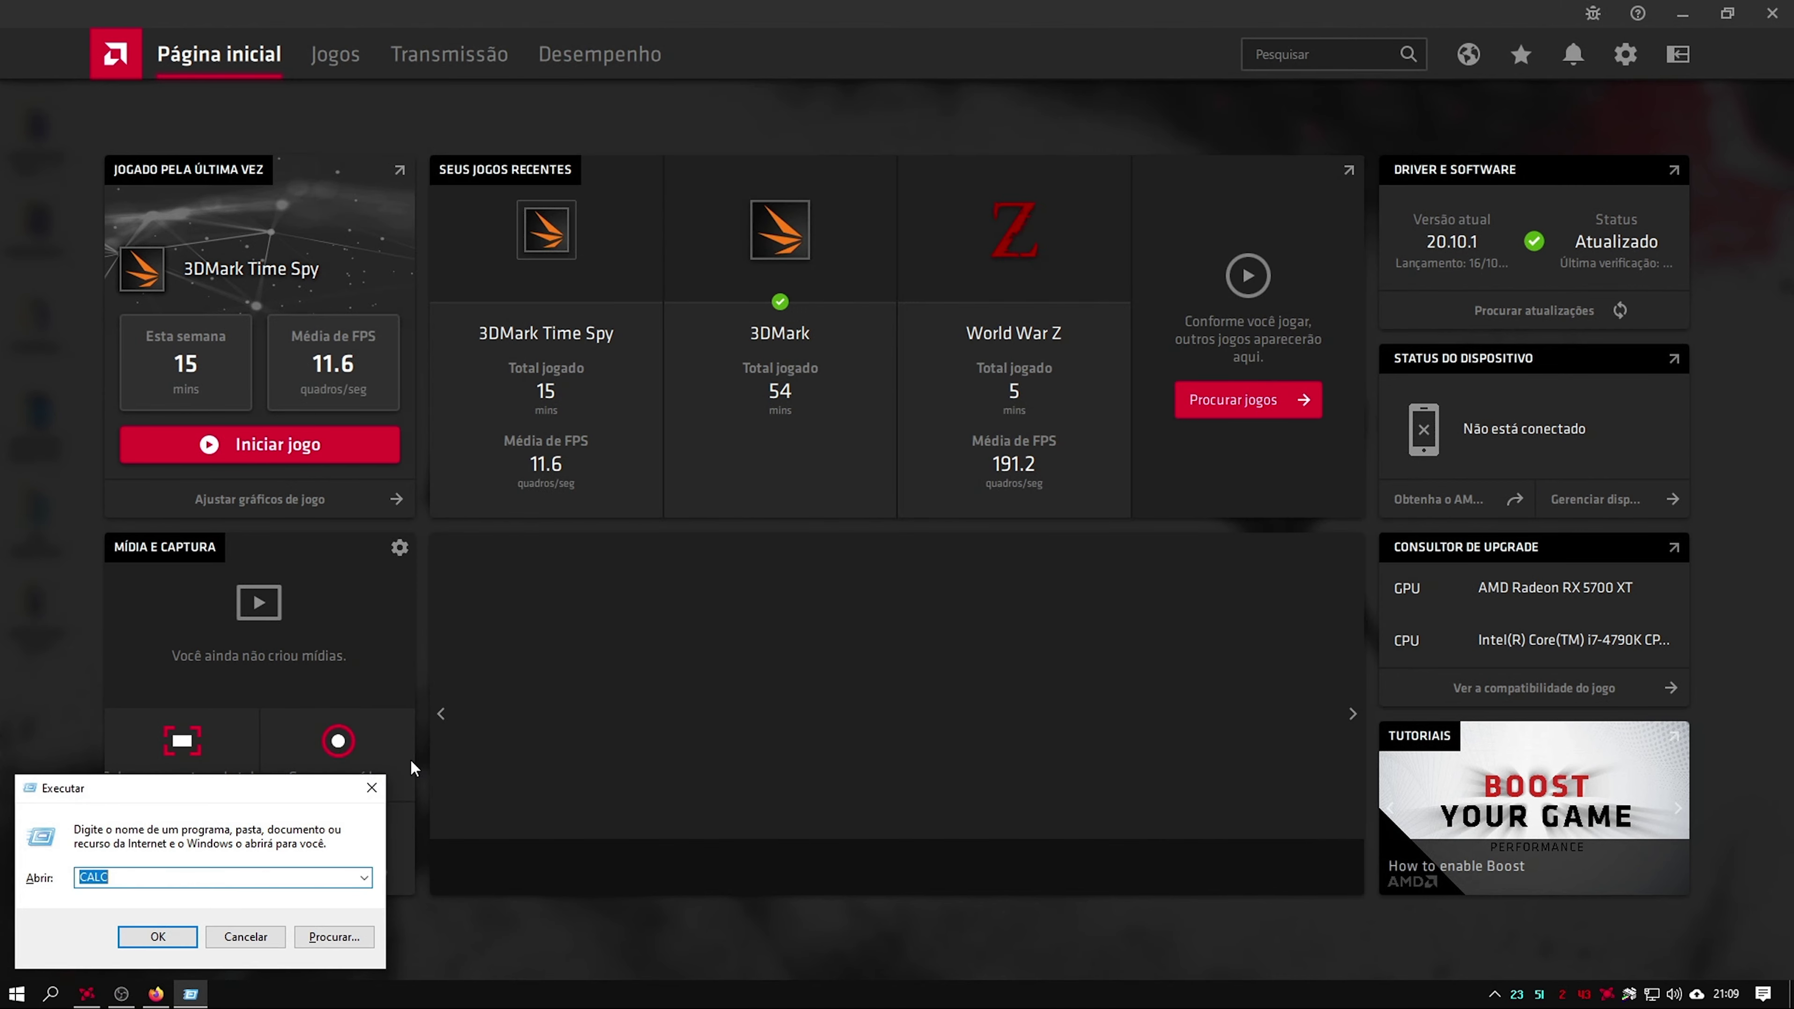
left_click(374, 791)
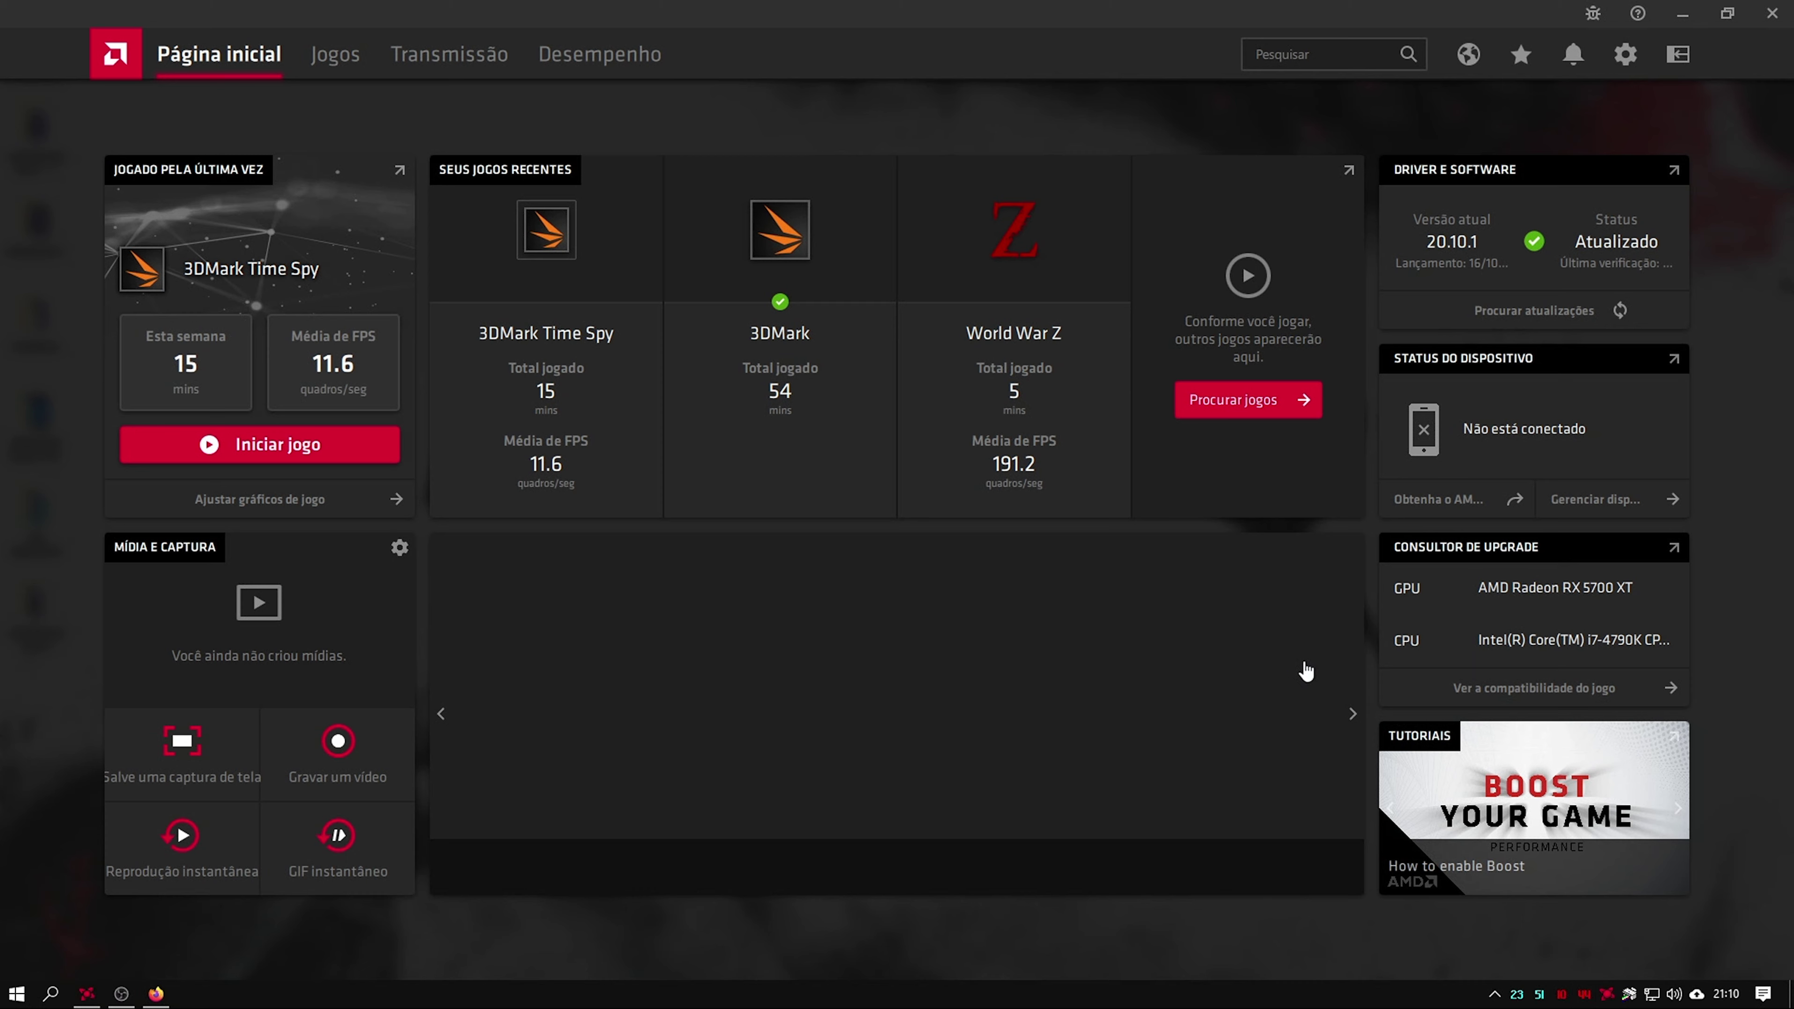
left_click(1495, 995)
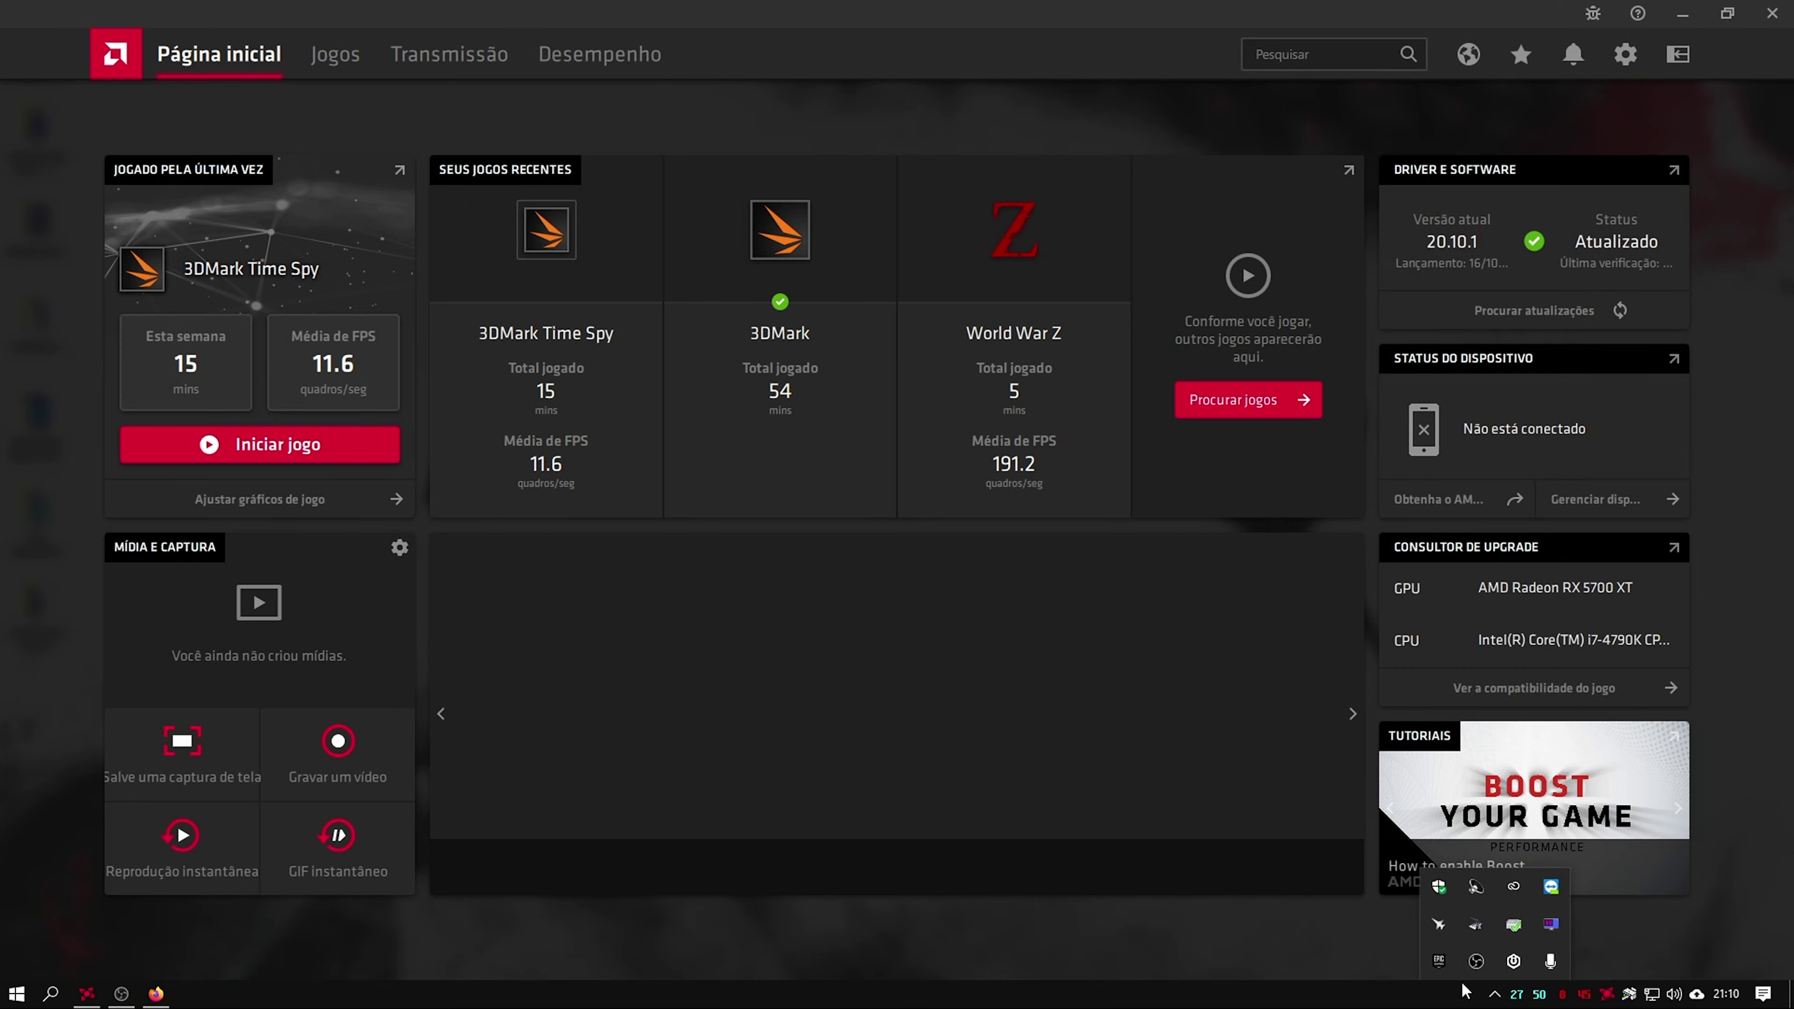
left_click(1410, 1002)
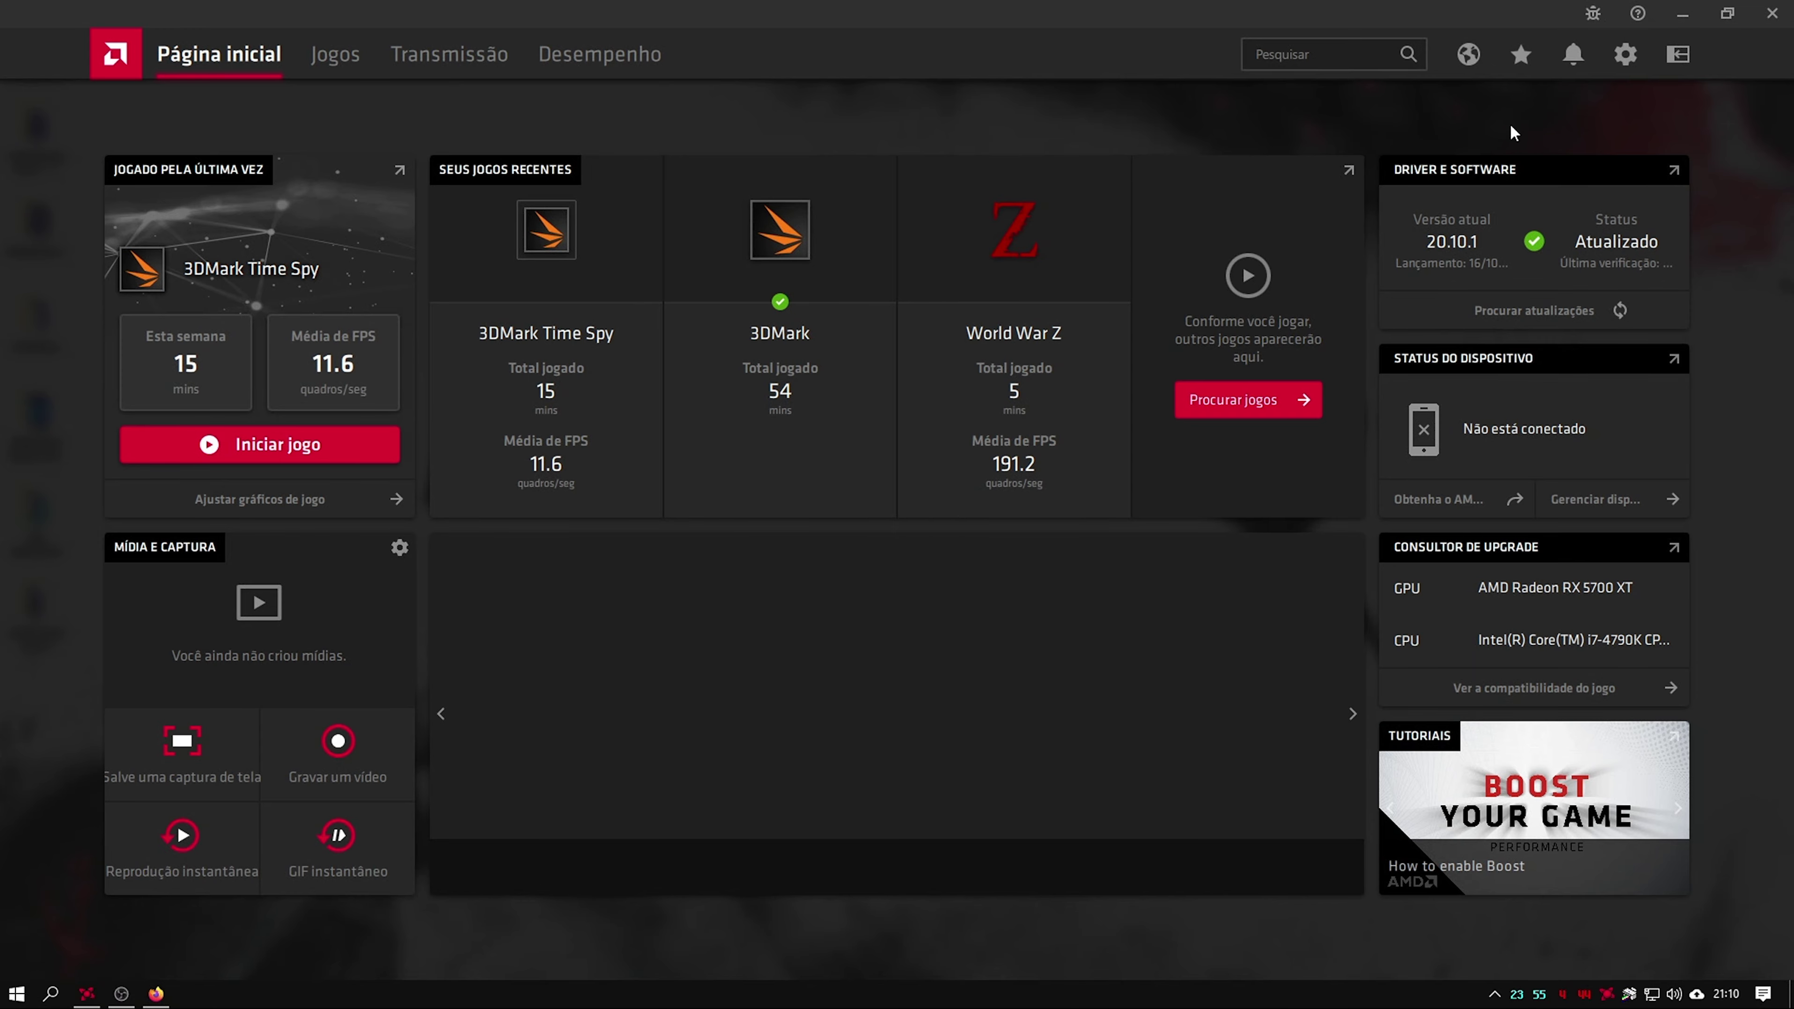
- Open the Radeon system settings and set the preferred software version to Recomendado + opcional after trying Apenas recomendado
left_click(1625, 55)
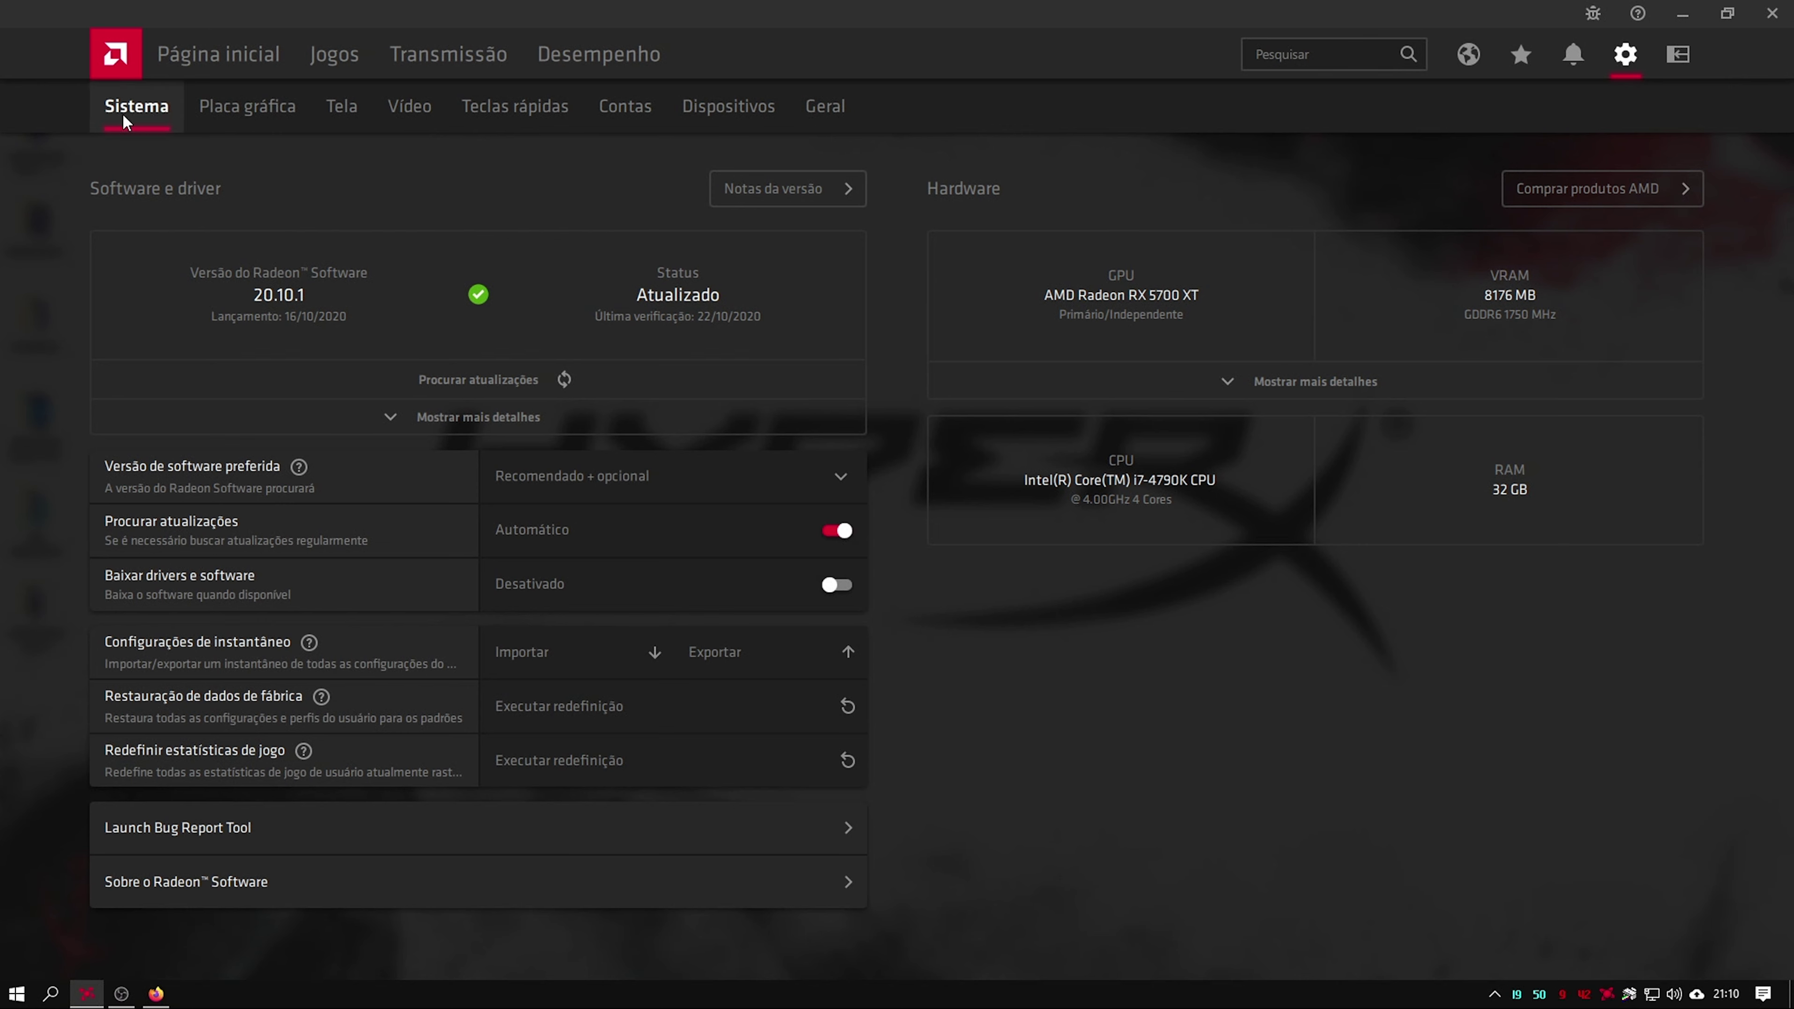
left_click(766, 478)
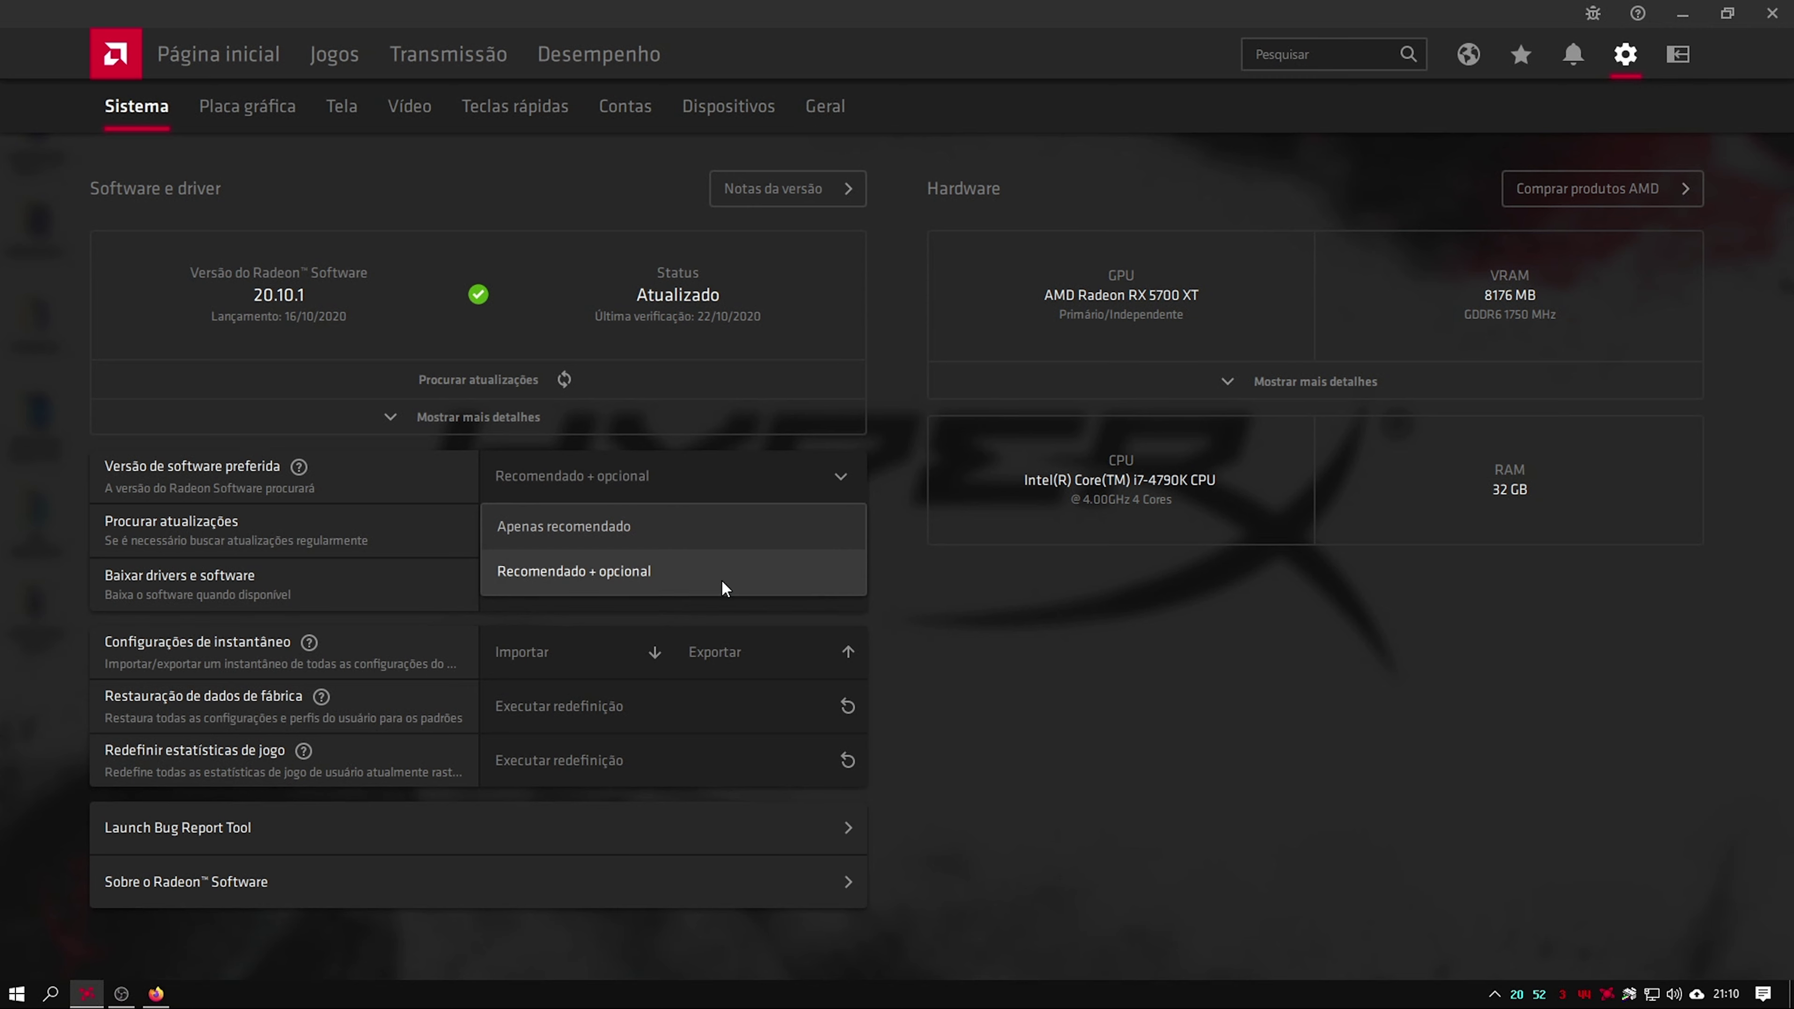
left_click(743, 528)
left_click(771, 476)
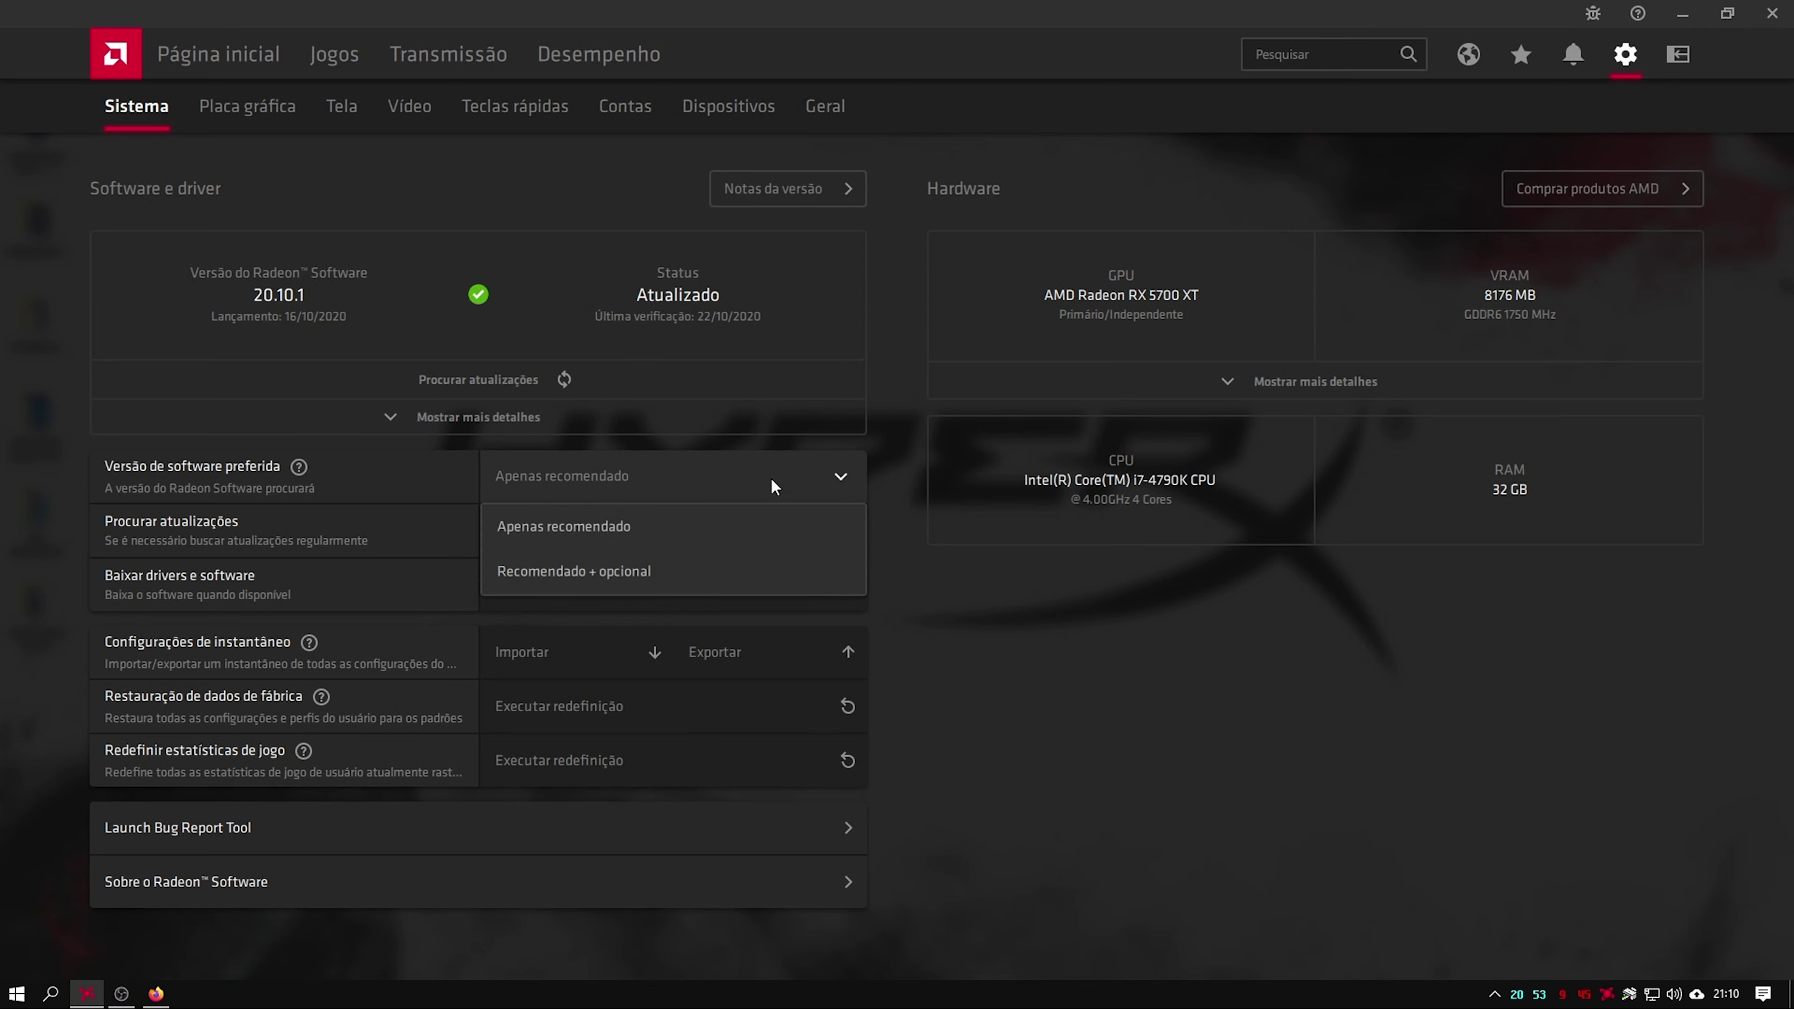
left_click(709, 571)
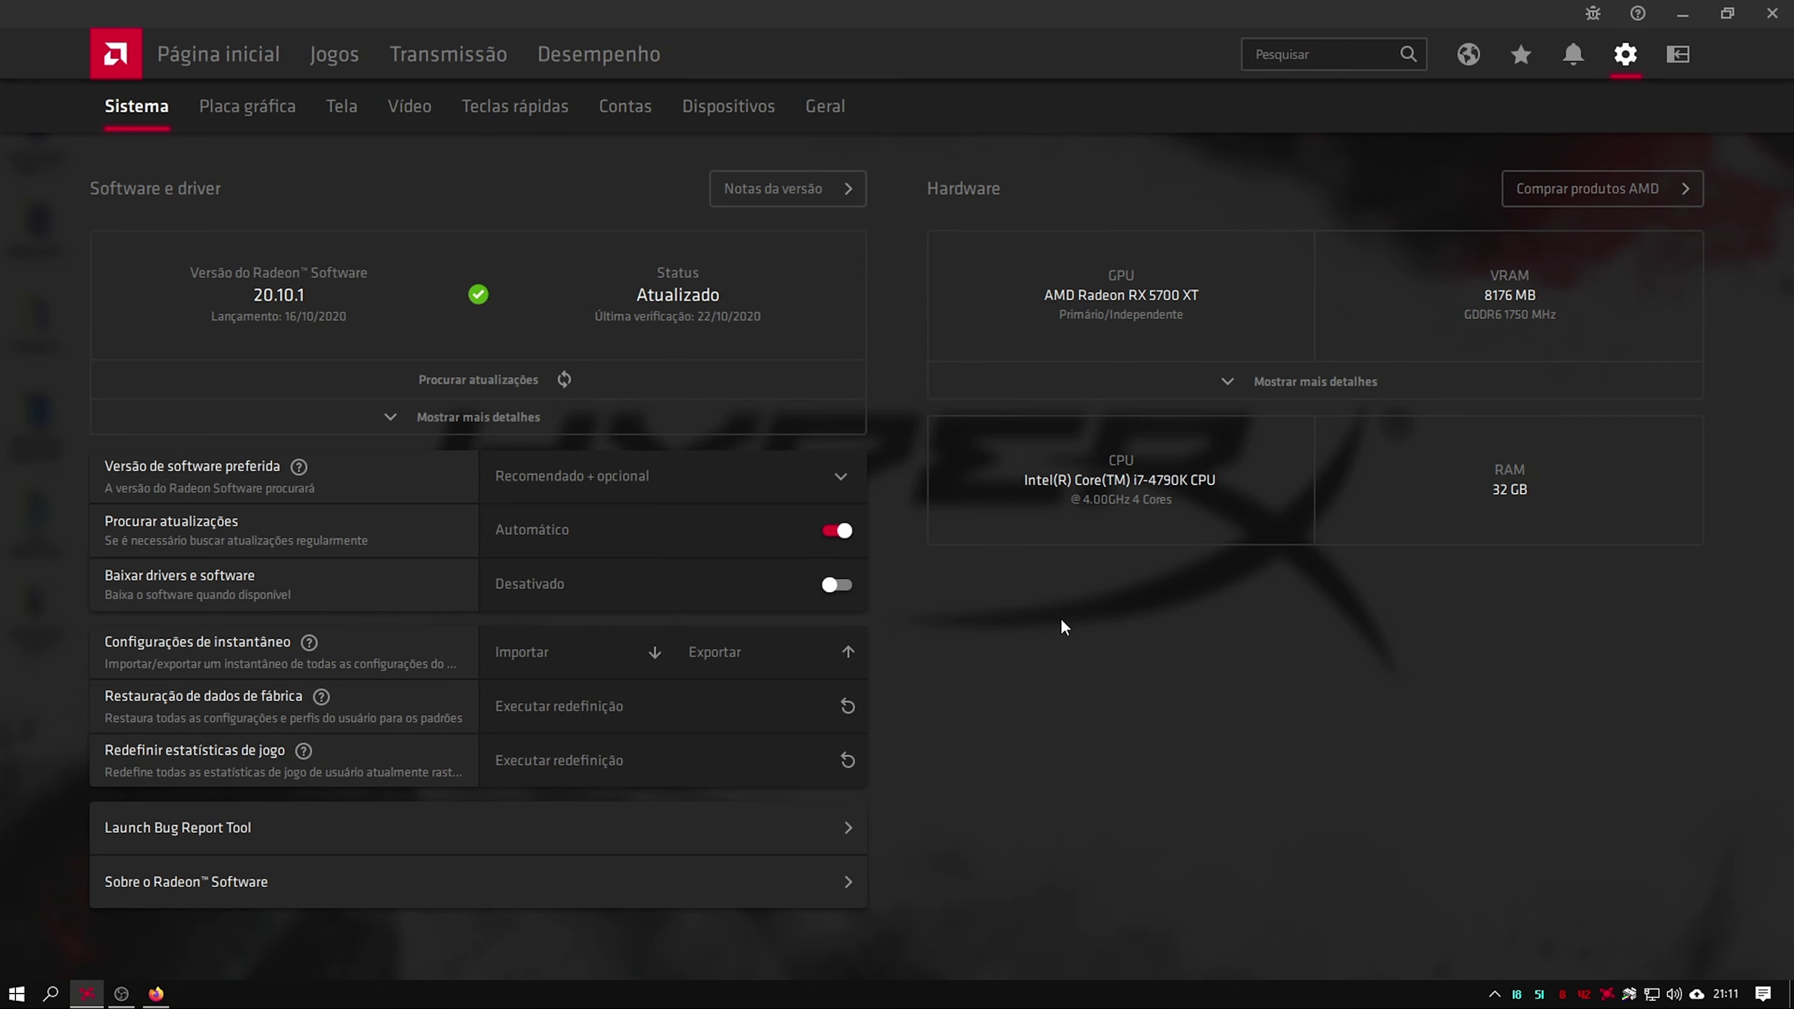
- Switch to Firefox and search Google for "driver amd 20.10.1"
key("super")
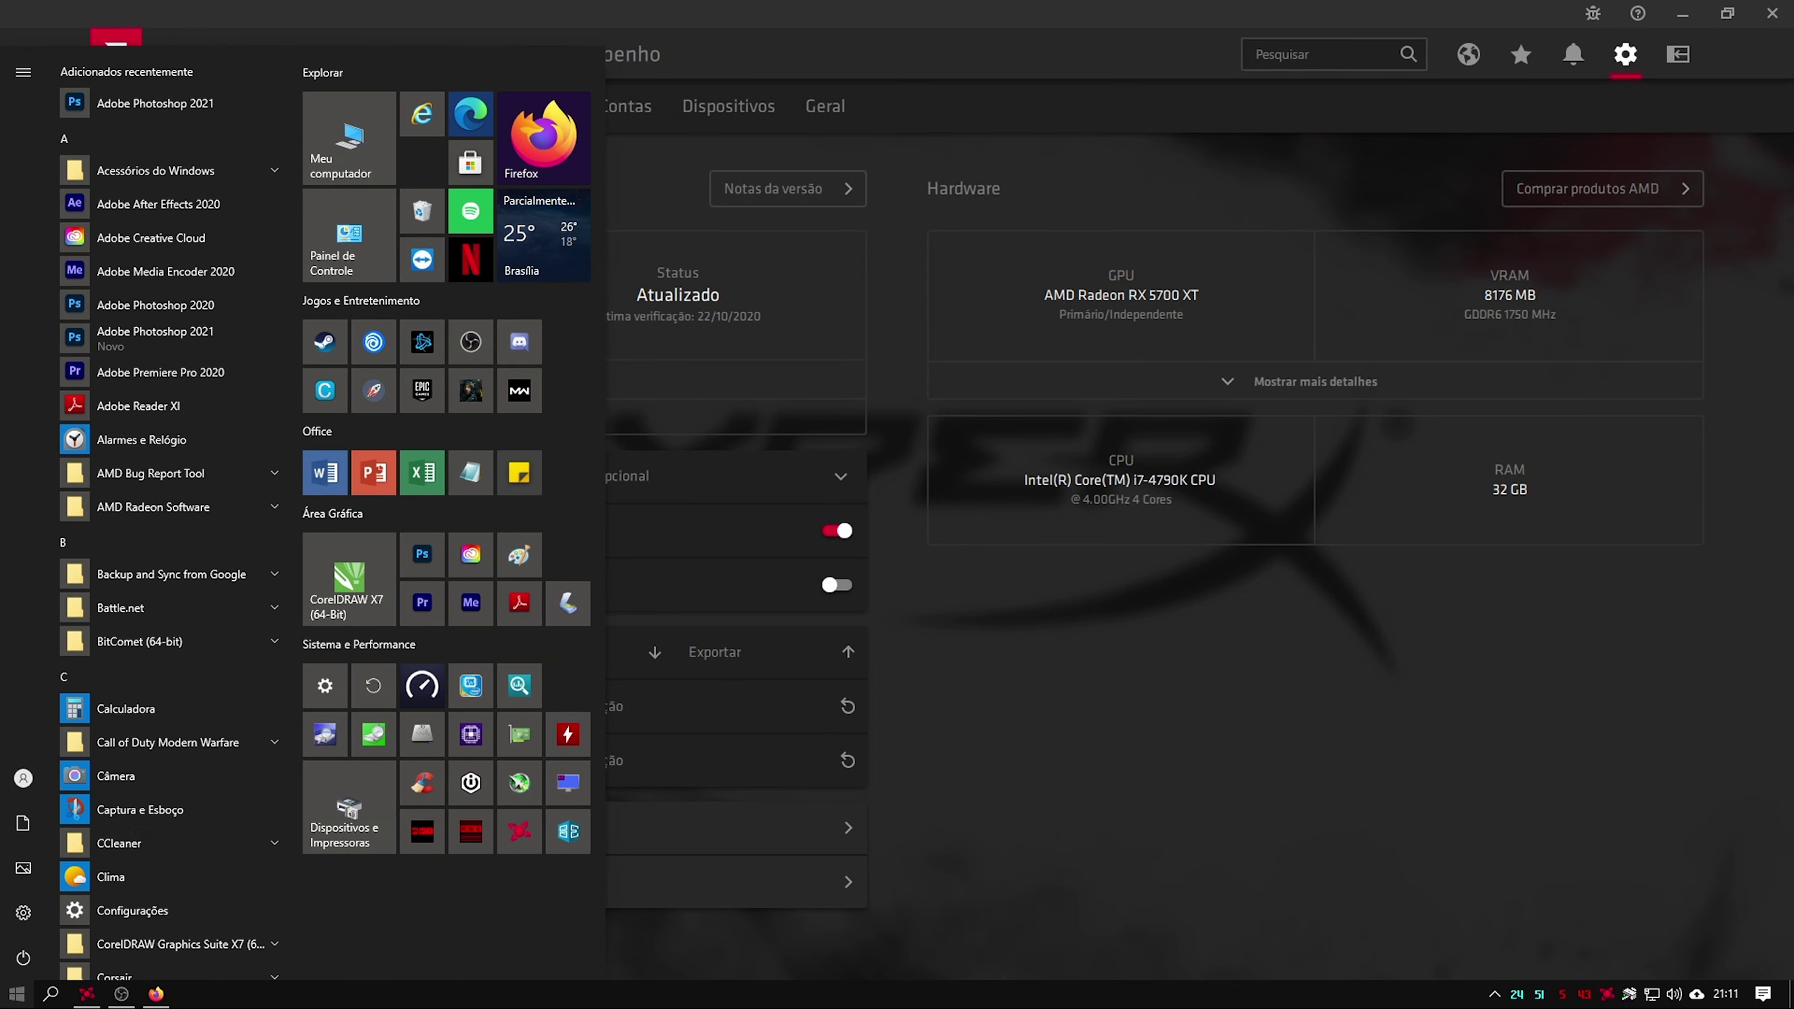
left_click(523, 163)
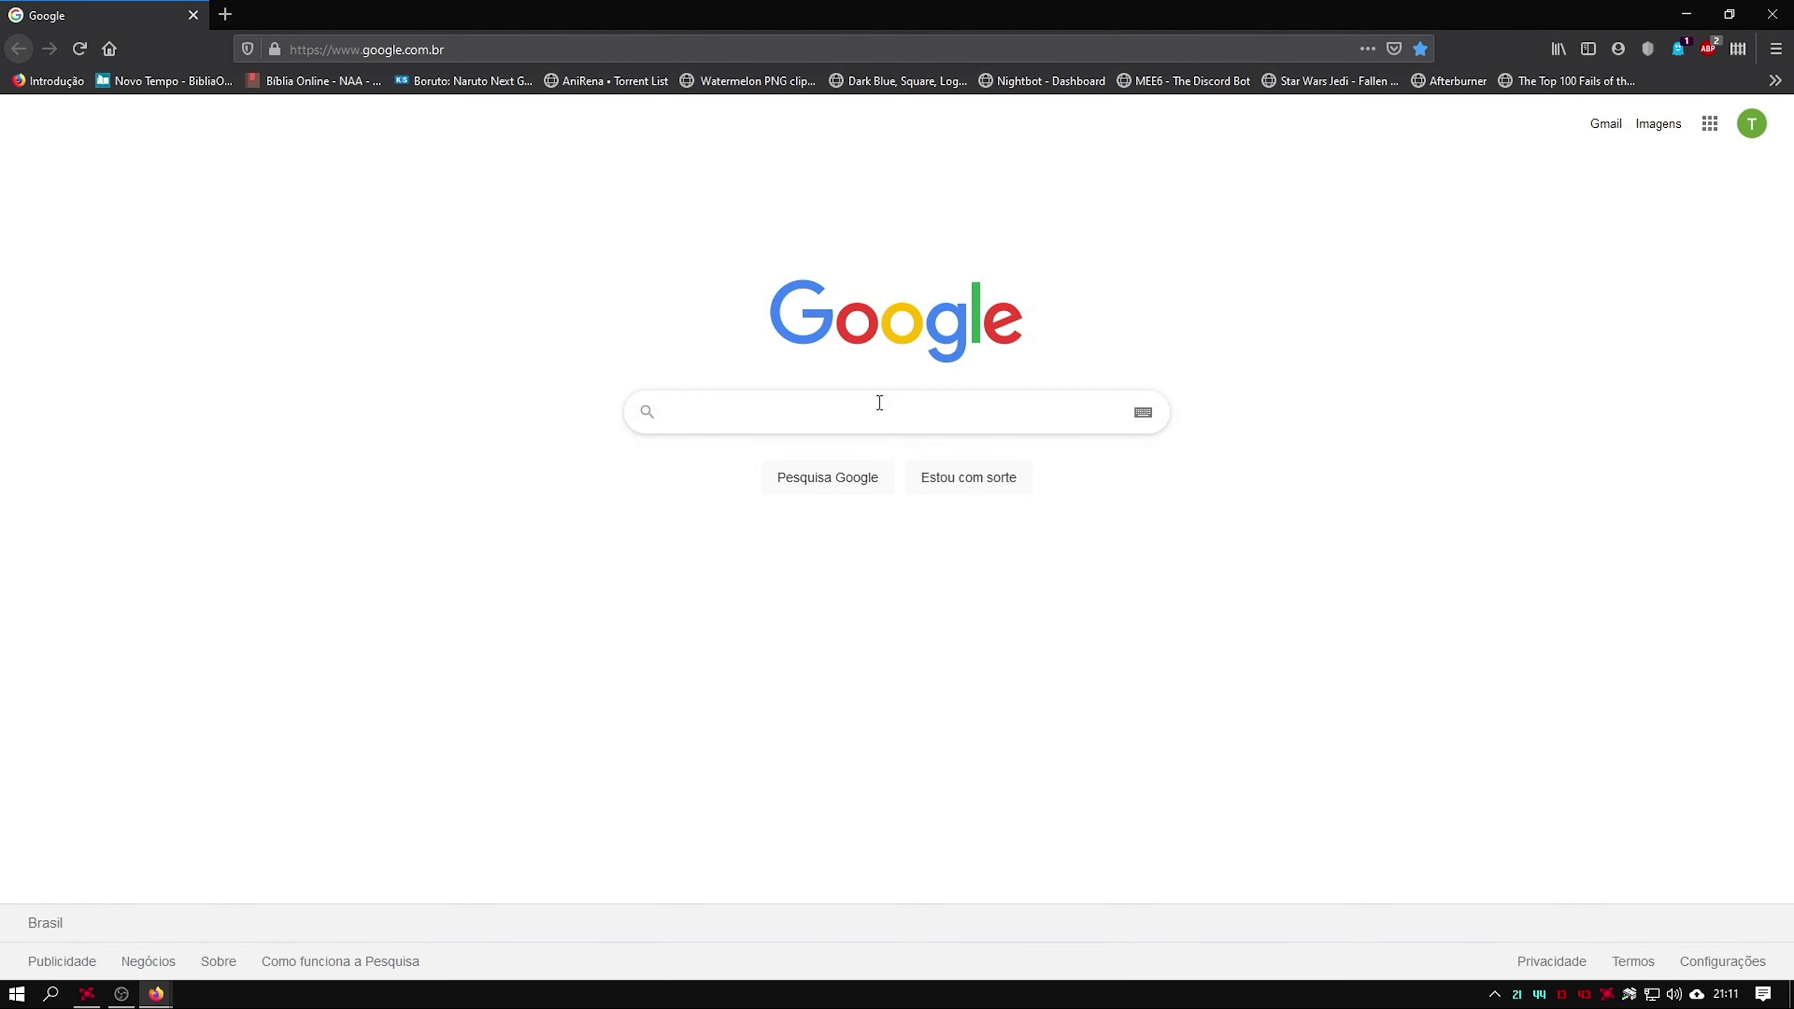
type("driver a")
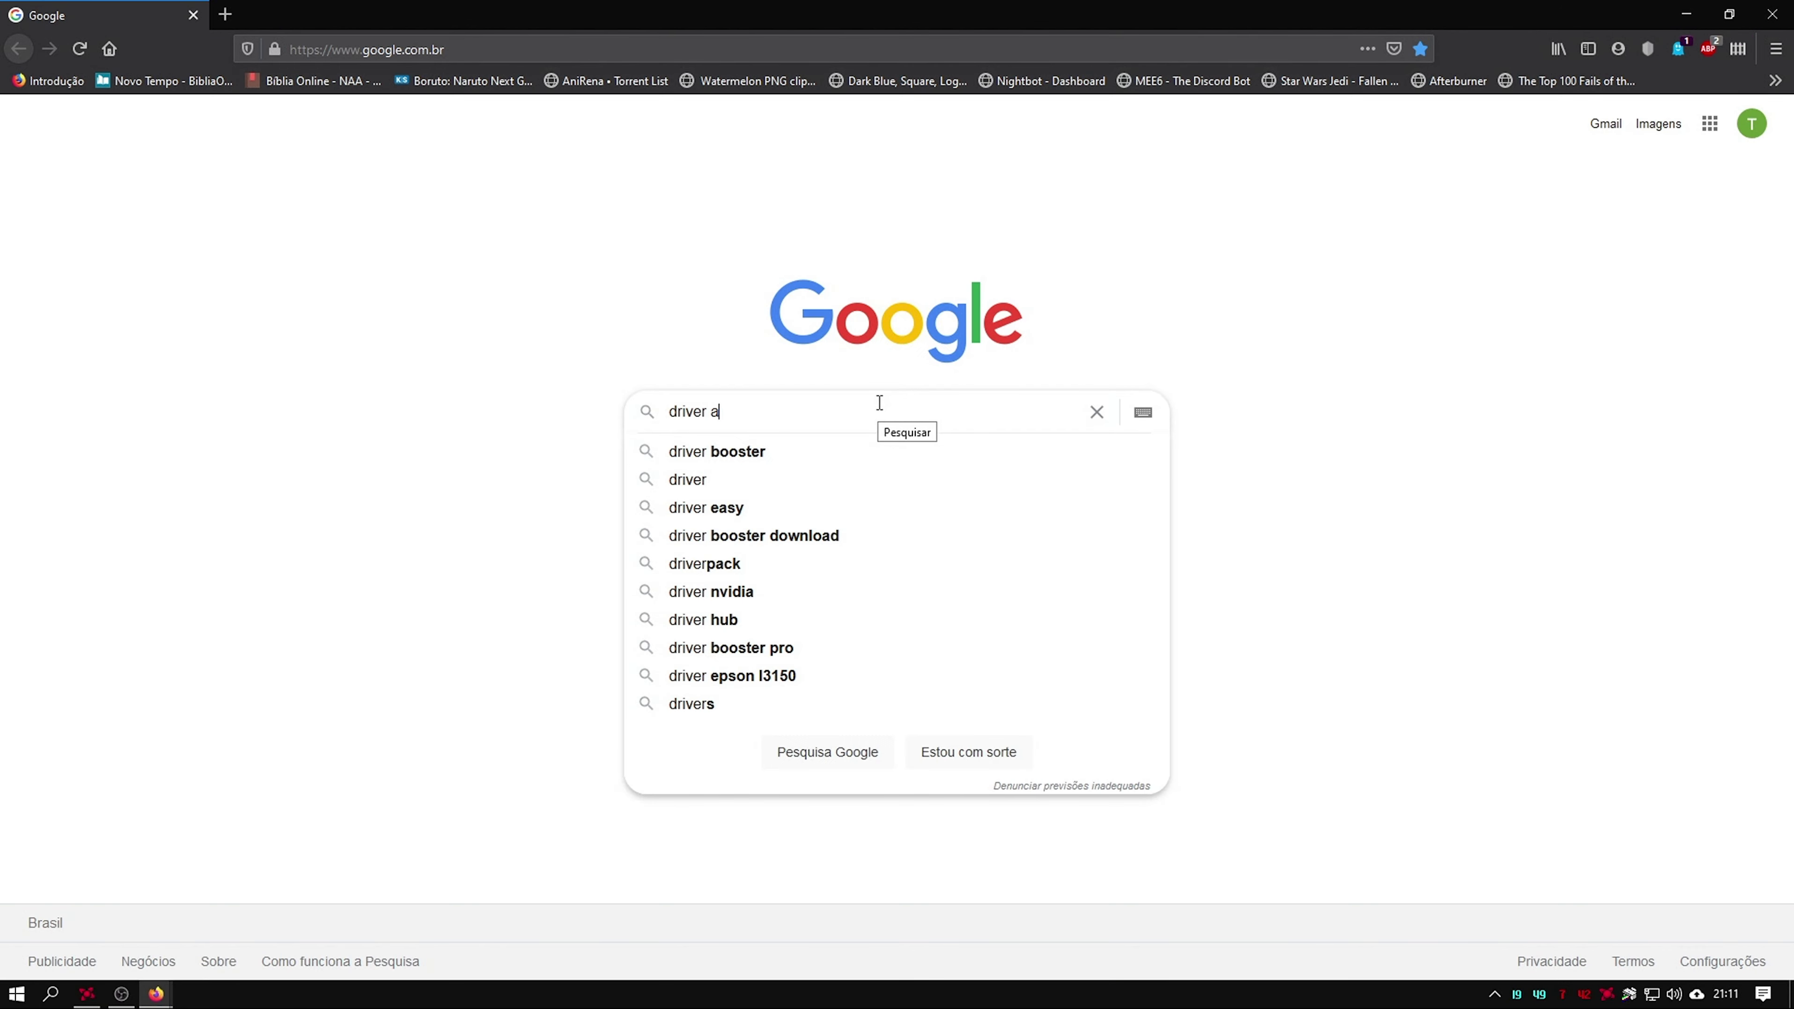
type("md 1")
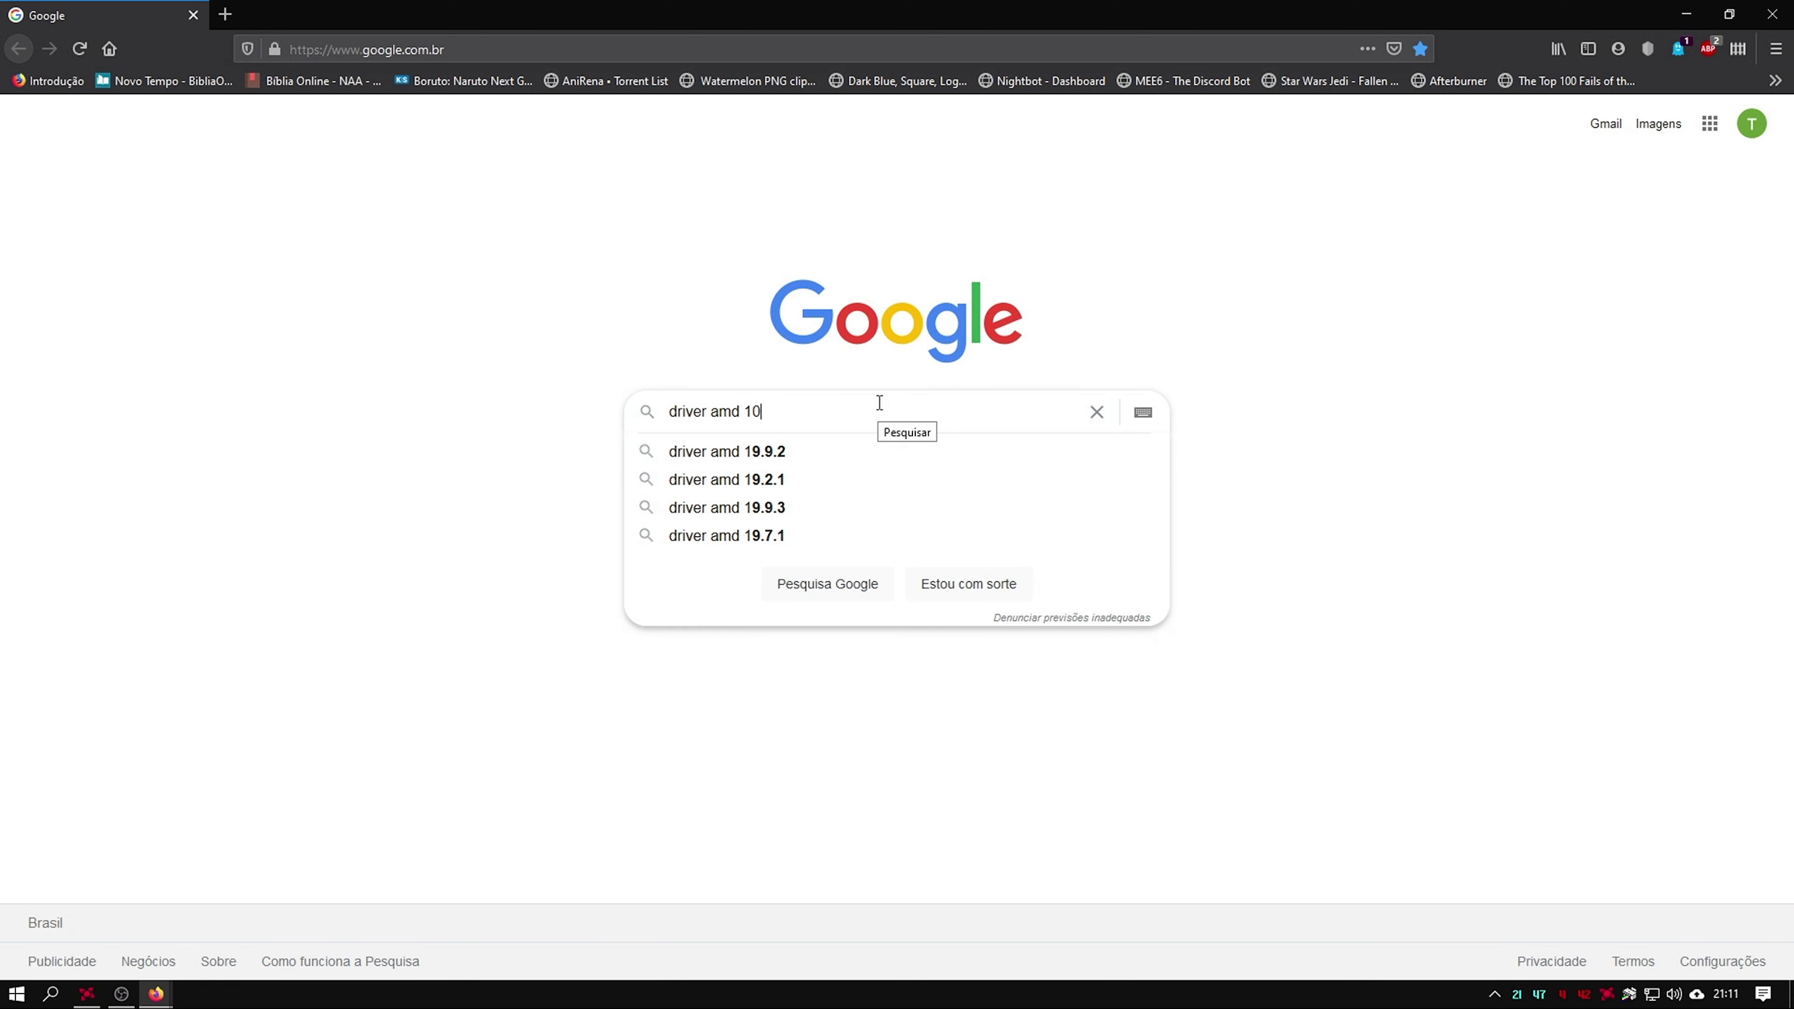
key("BackSpace")
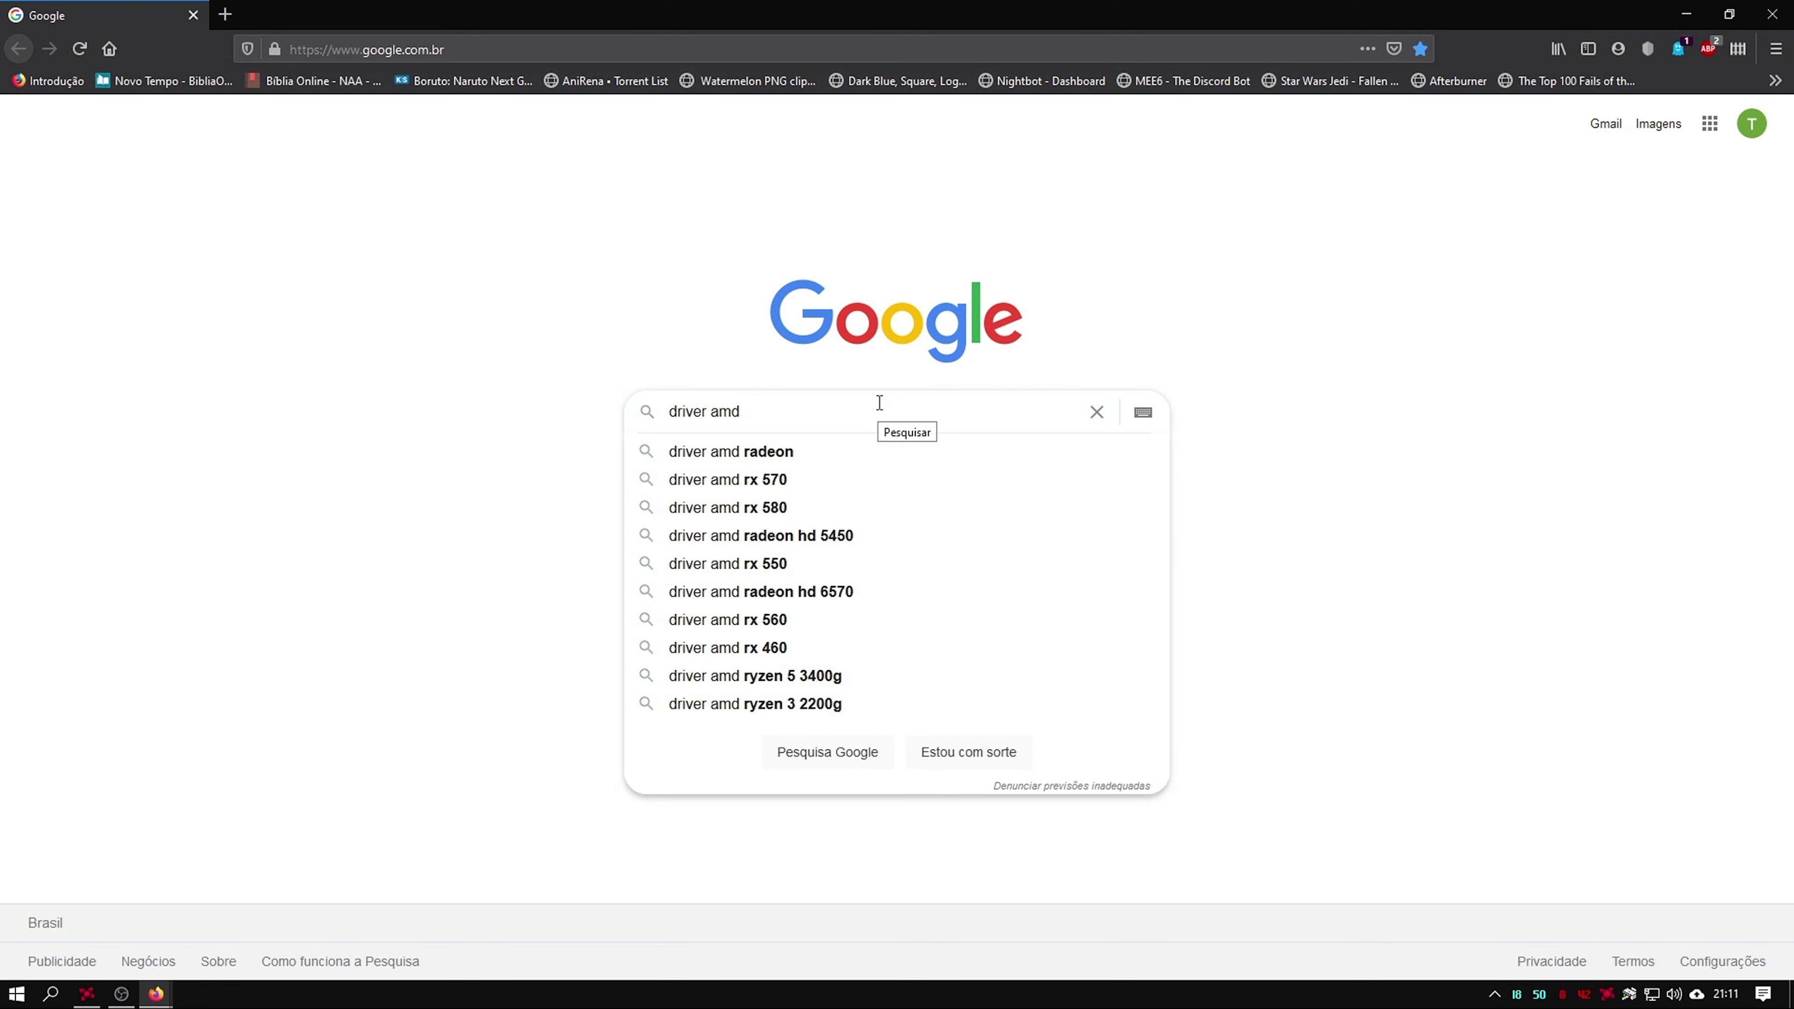
type("20.10.1")
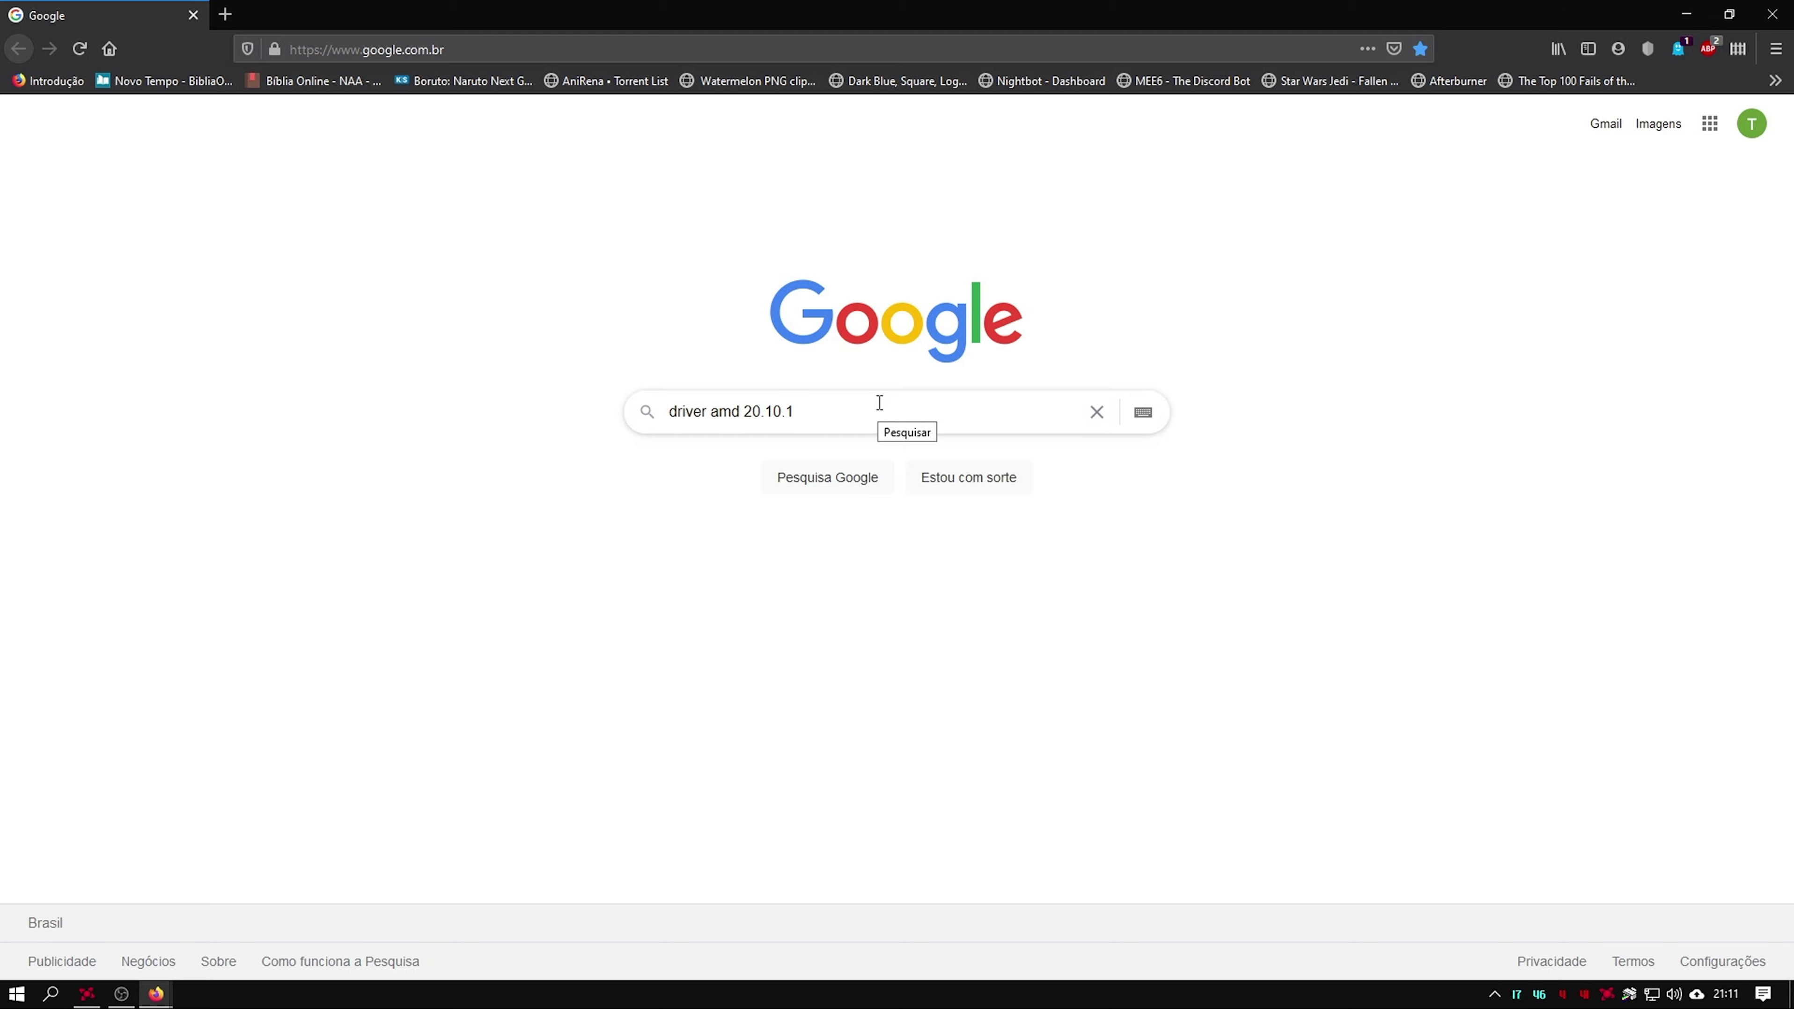
key("Return")
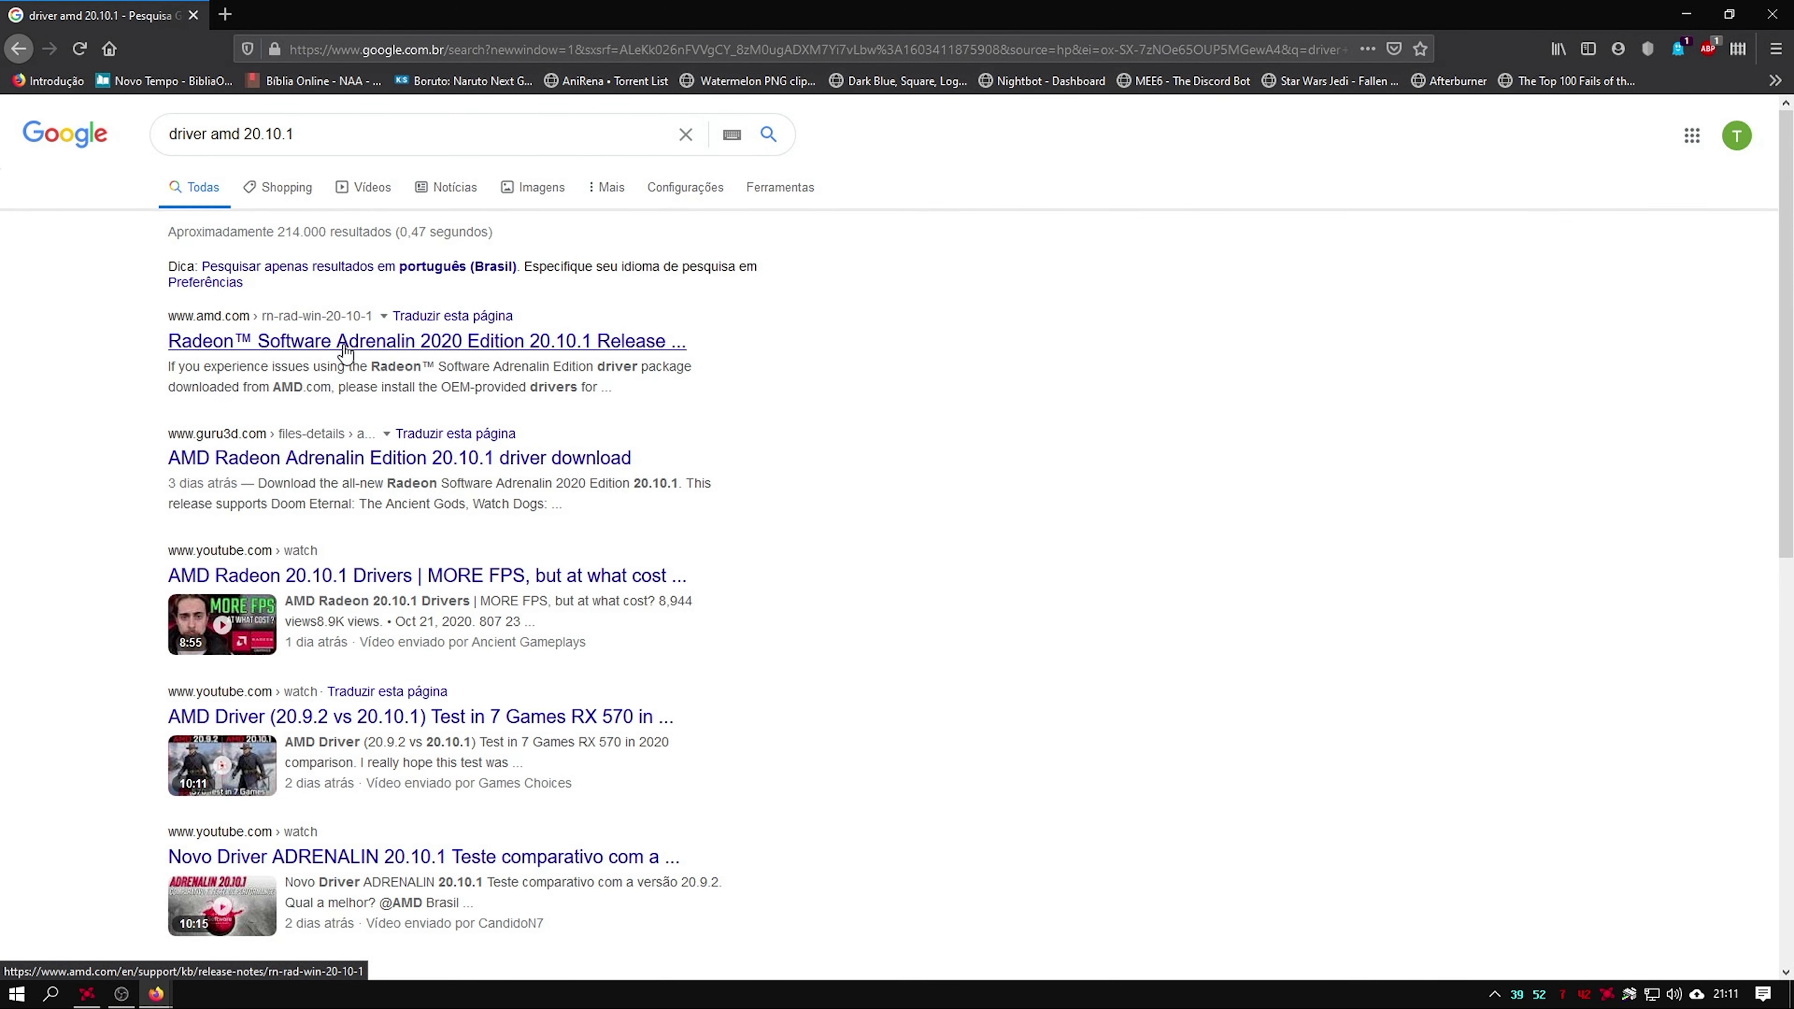
- Open AMD's Radeon Software 20.10.1 release notes, examine the driver download links, compatible products and known issues, and close the page
left_click(342, 349)
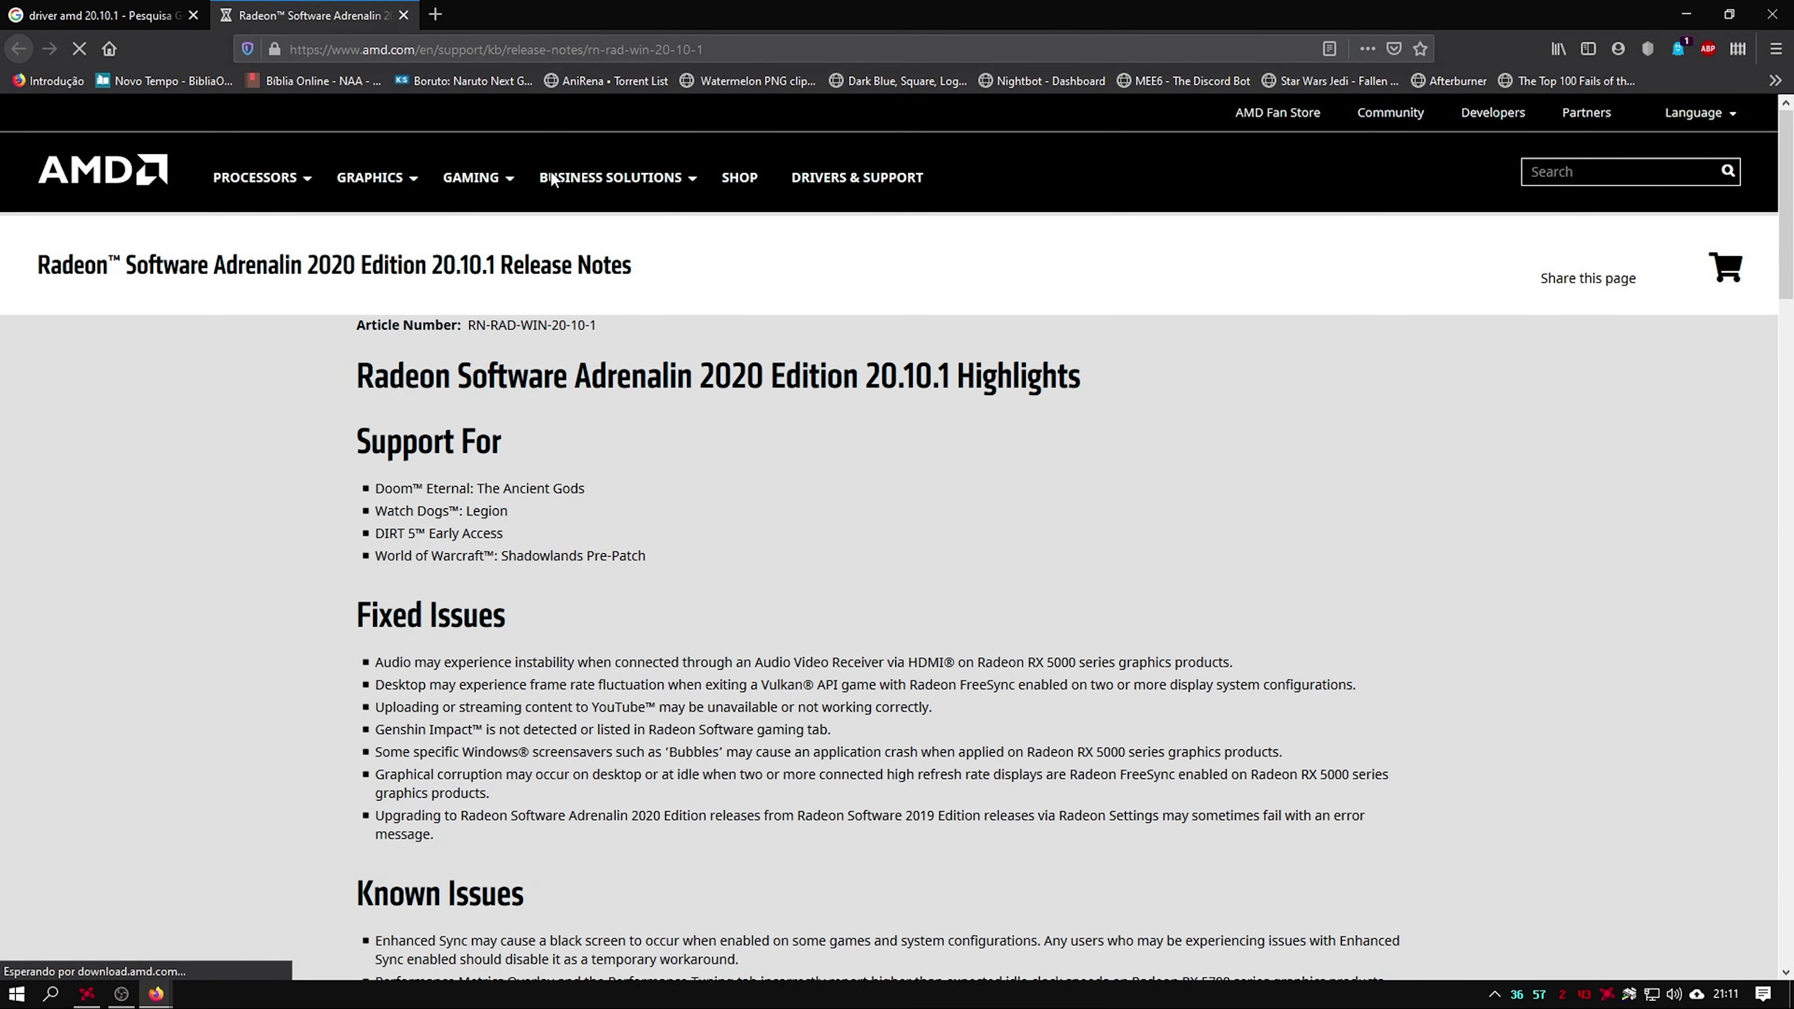
scroll(757, 431, "down", 10)
scroll(759, 430, "down", 5)
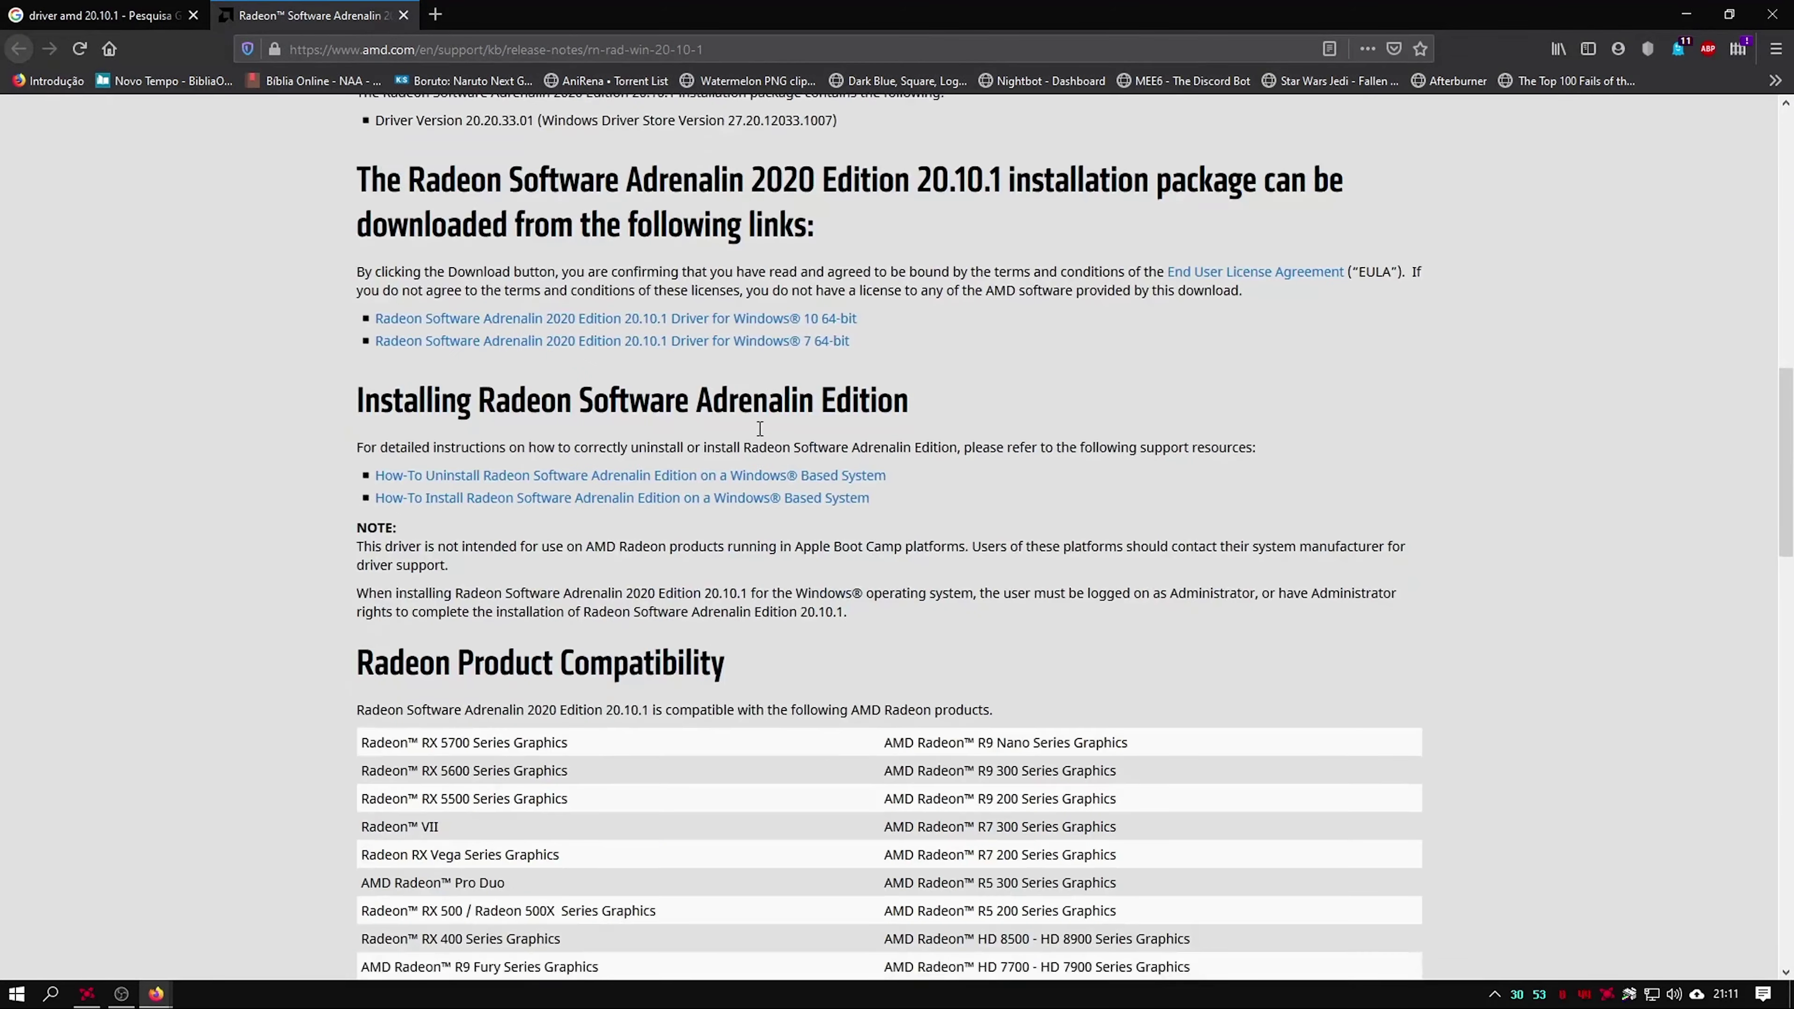
left_click(837, 343)
left_click(843, 322)
scroll(1064, 591, "down", 10)
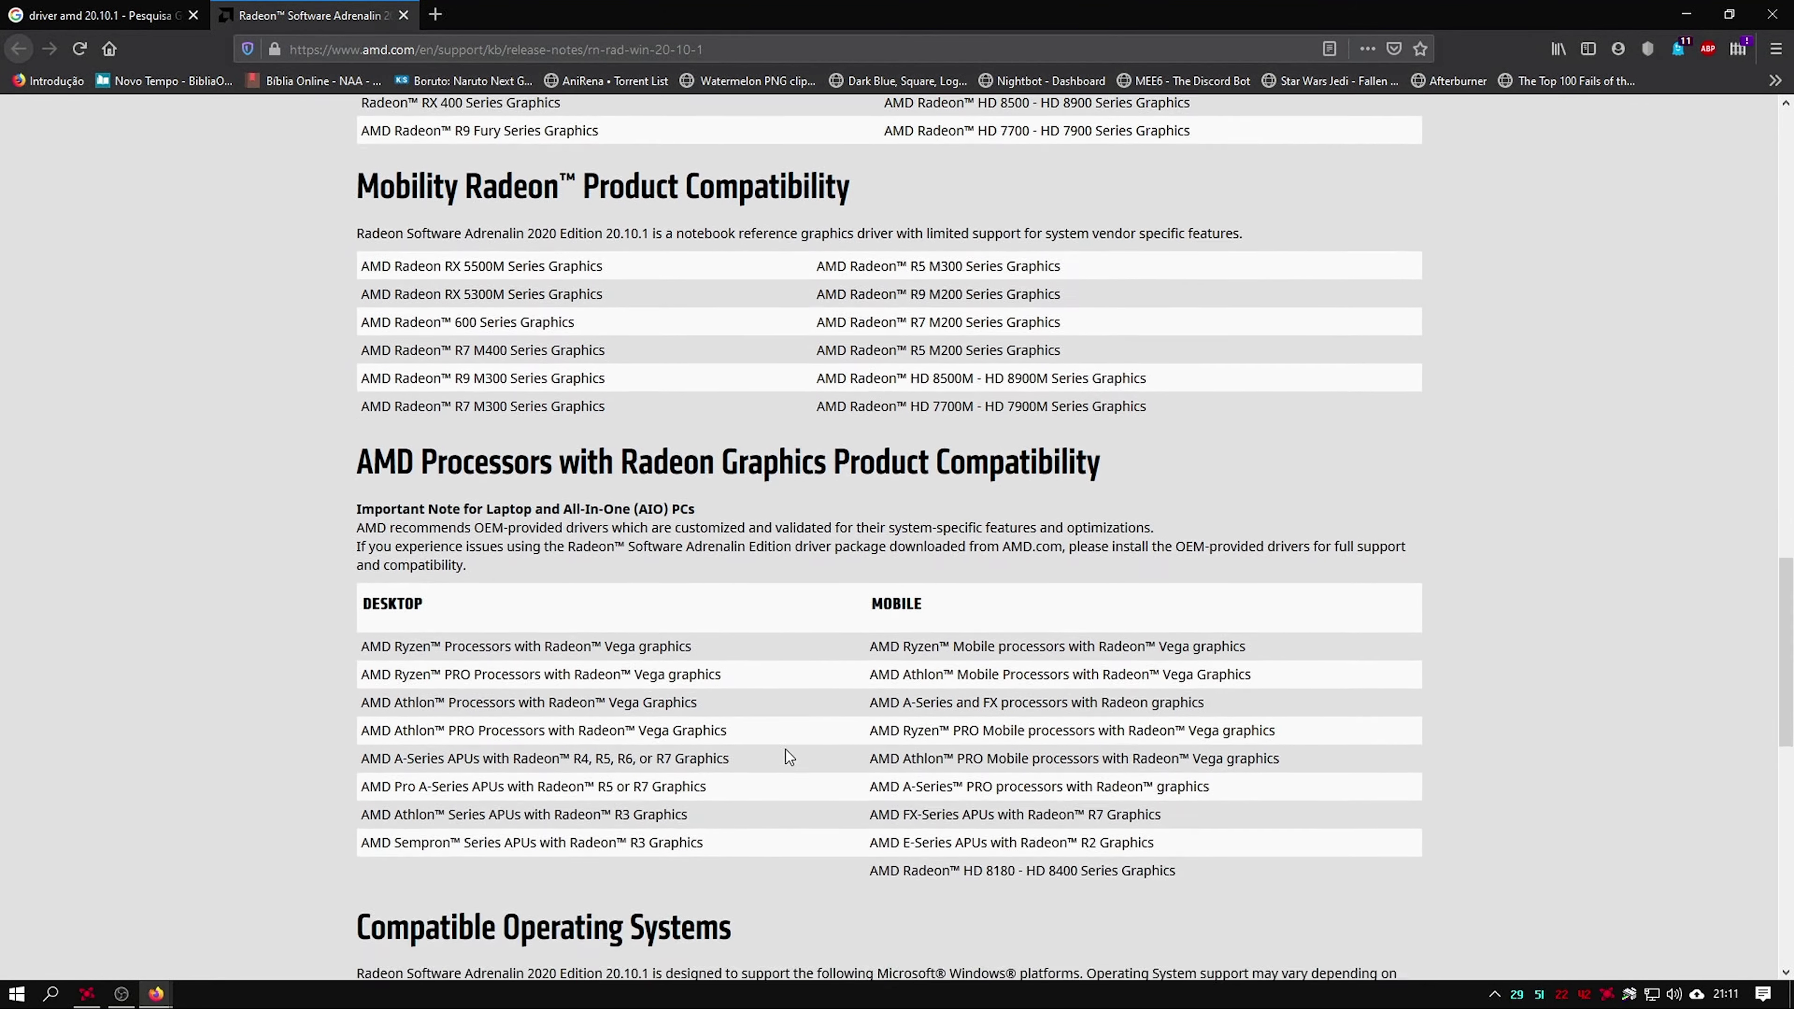
scroll(789, 729, "up", 11)
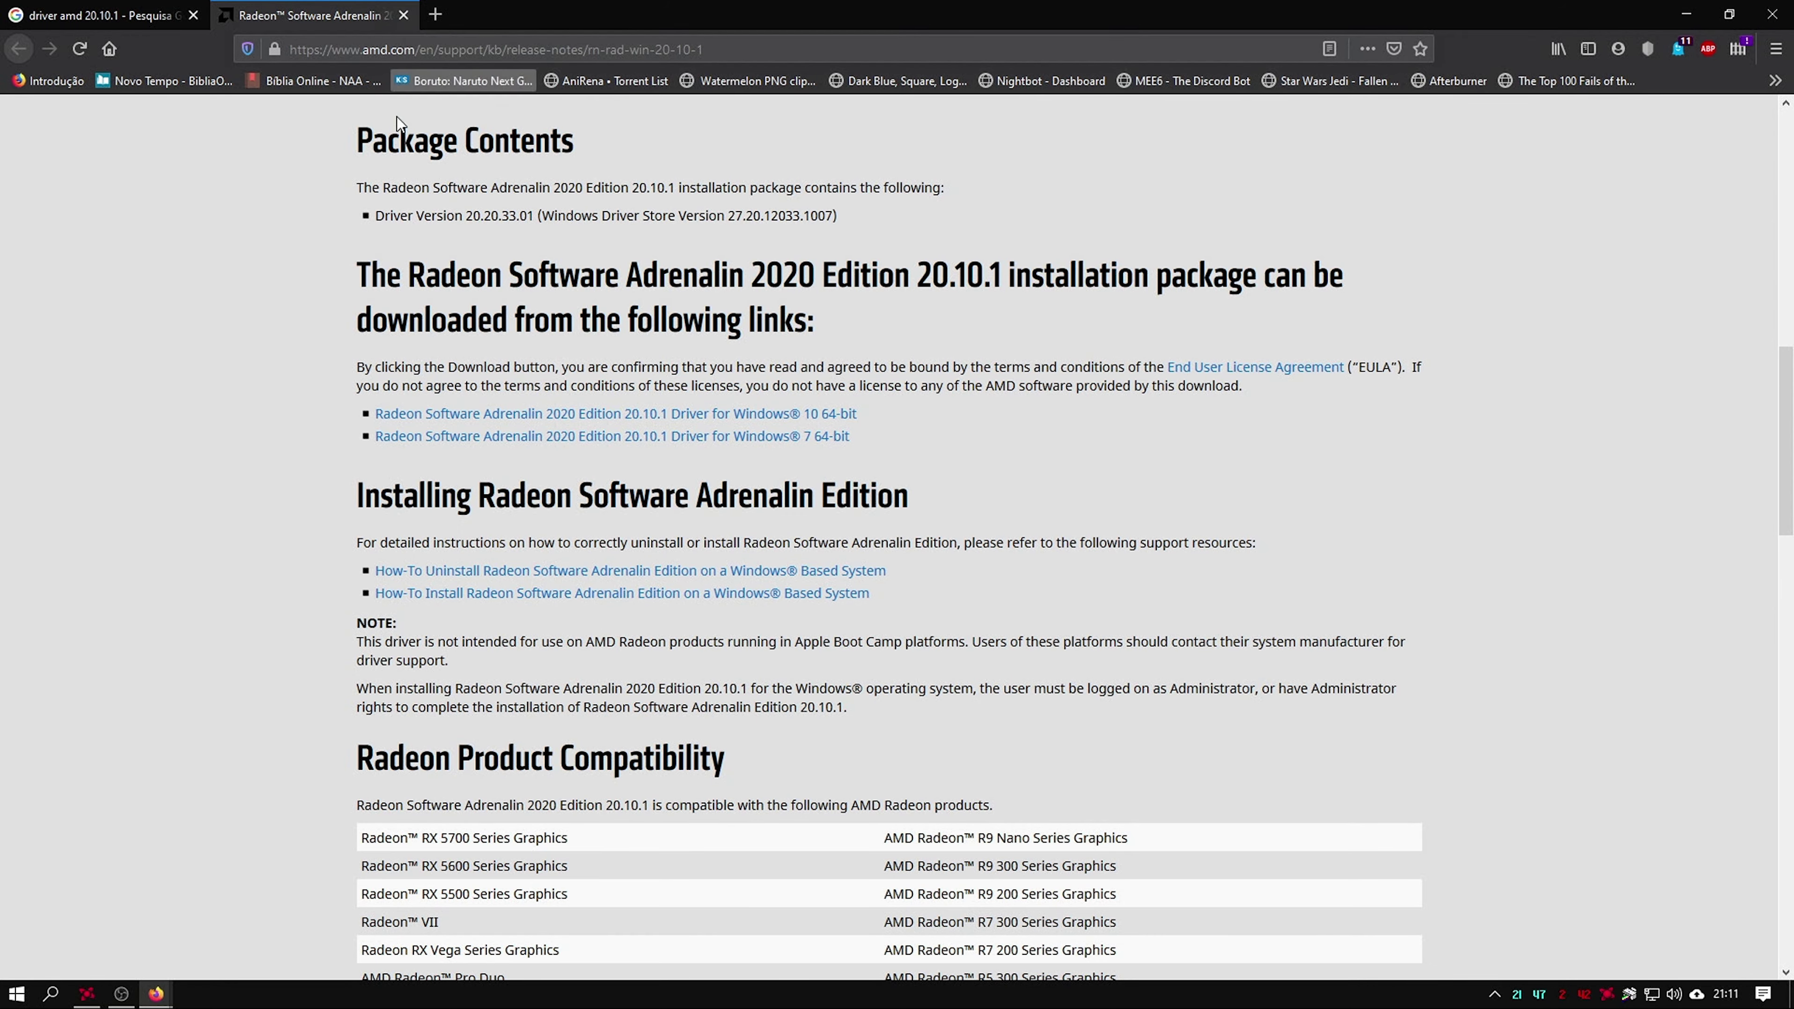
scroll(637, 192, "up", 2)
scroll(638, 193, "up", 9)
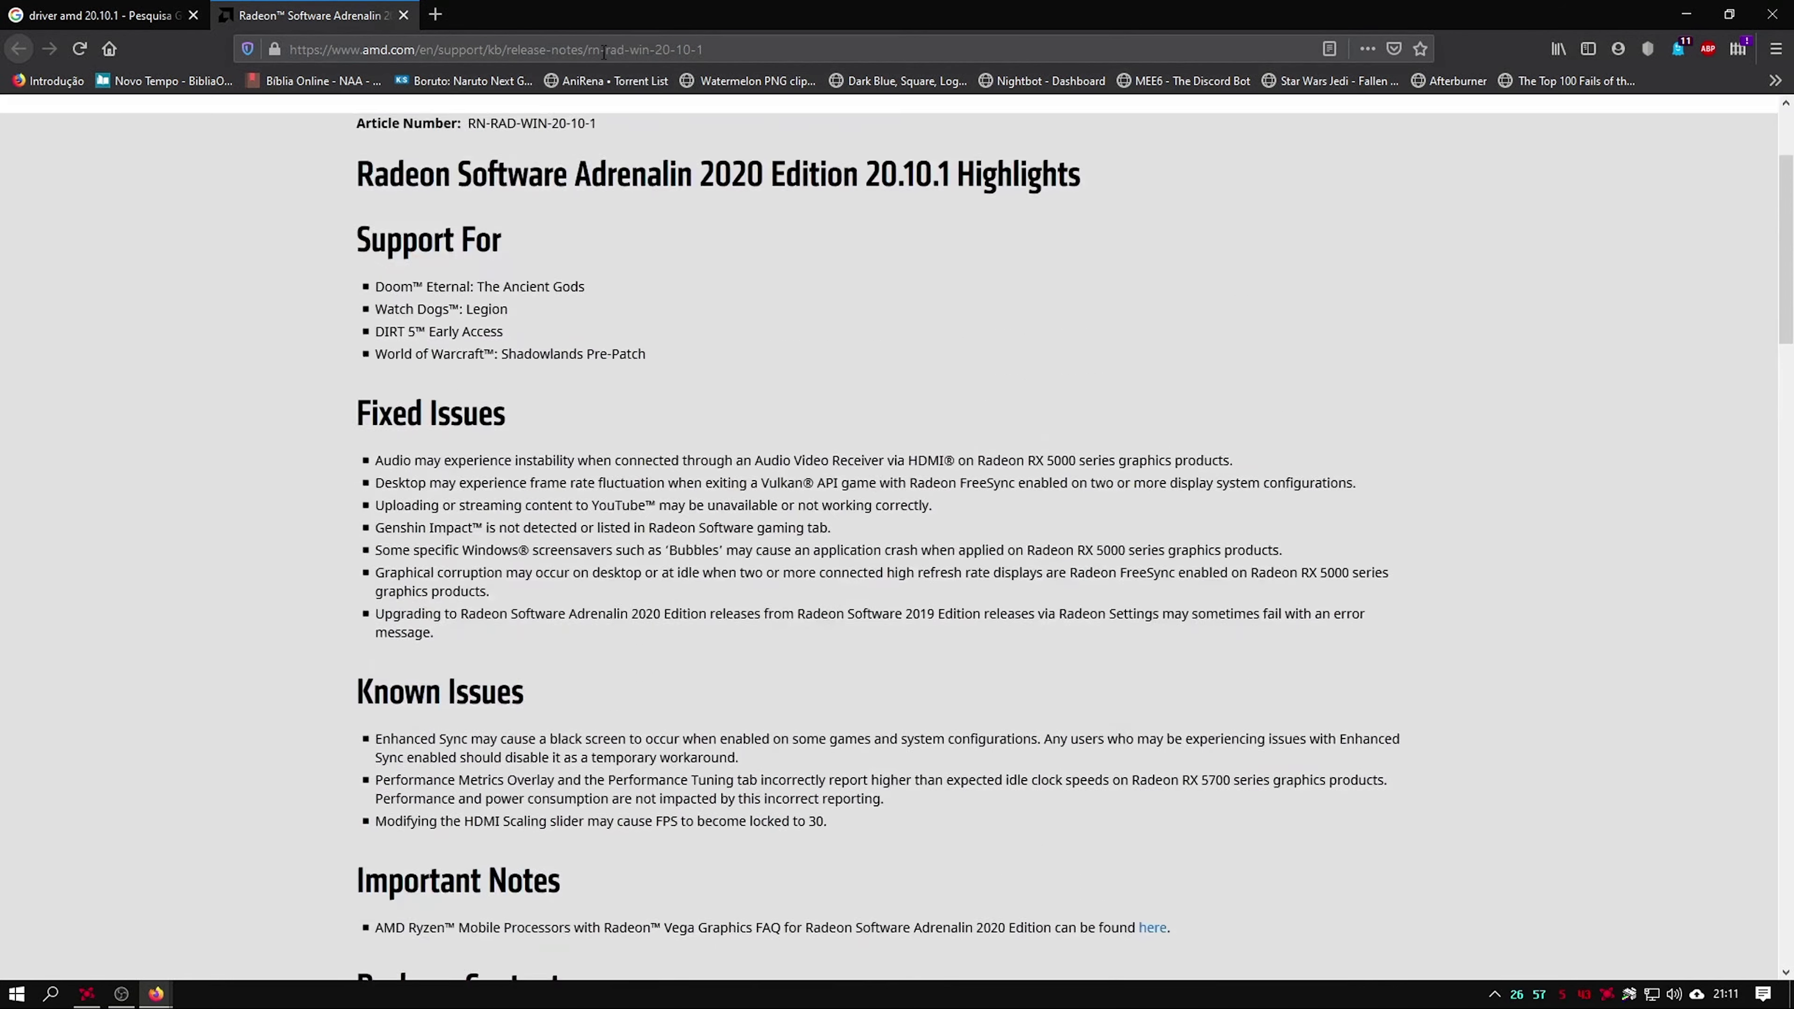
left_click(403, 15)
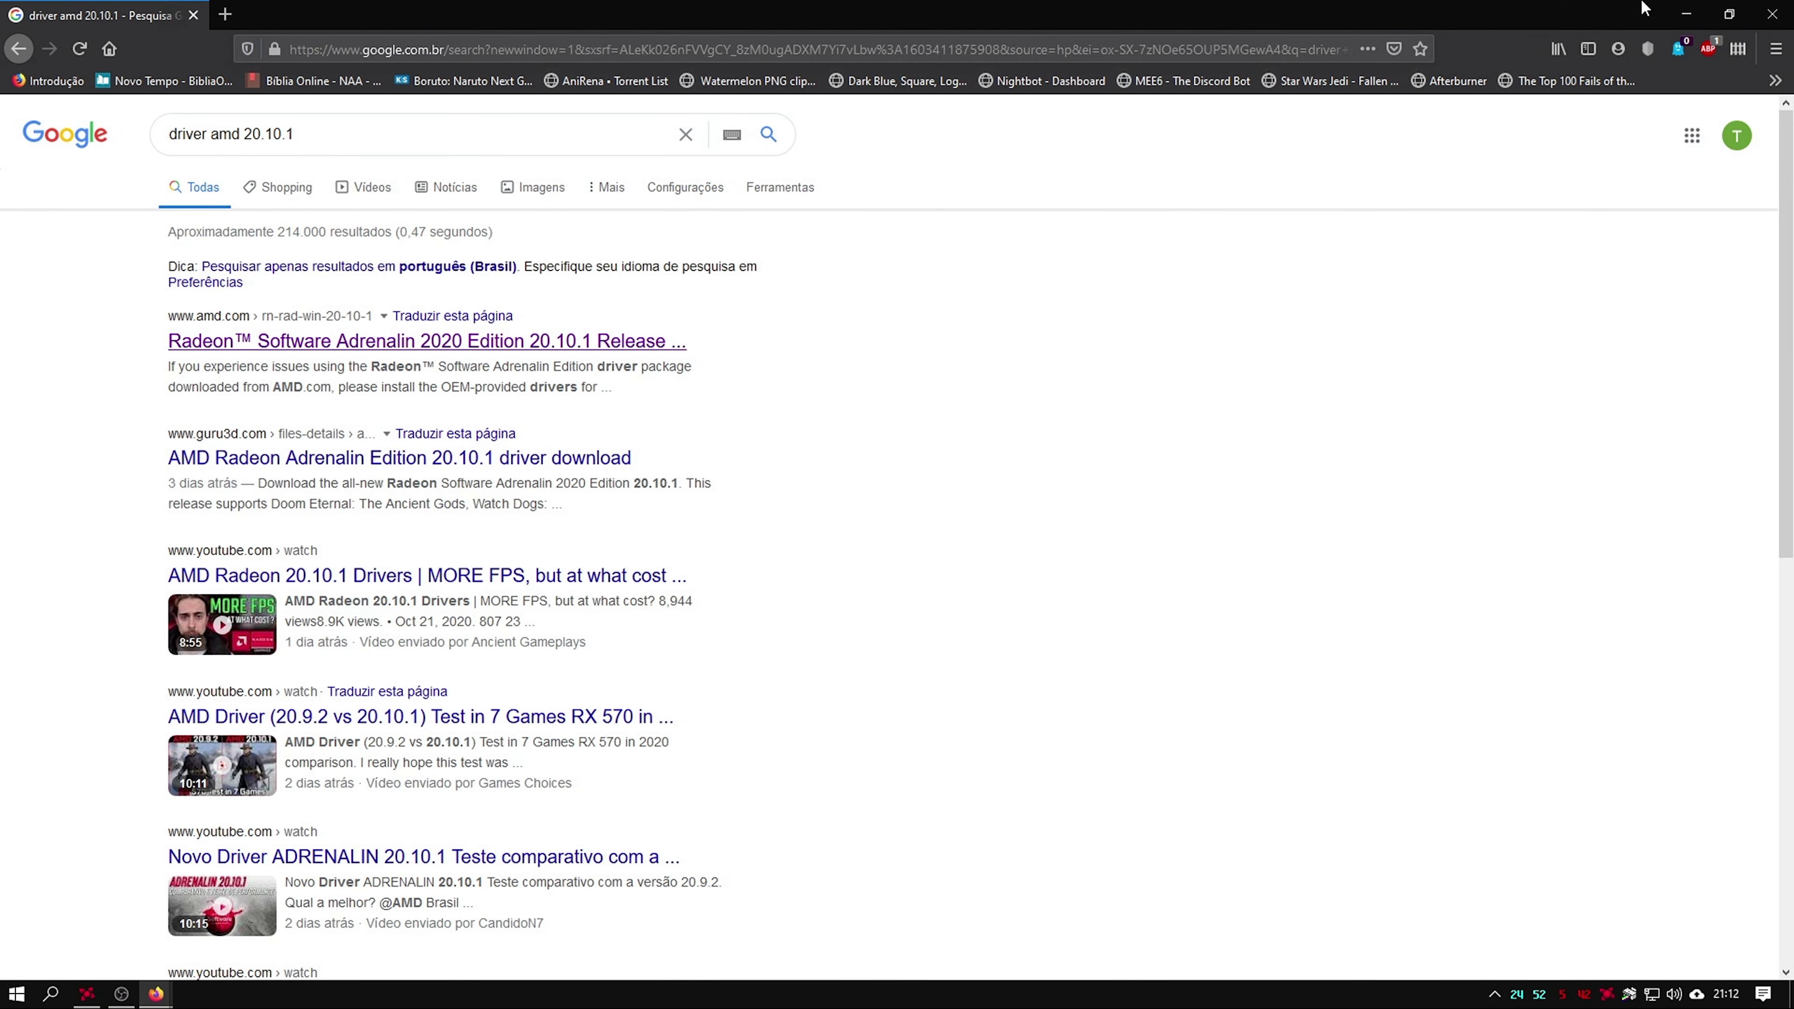
- Return to Radeon Software and switch Procurar atualizações from automatic to Manual
left_click(1686, 14)
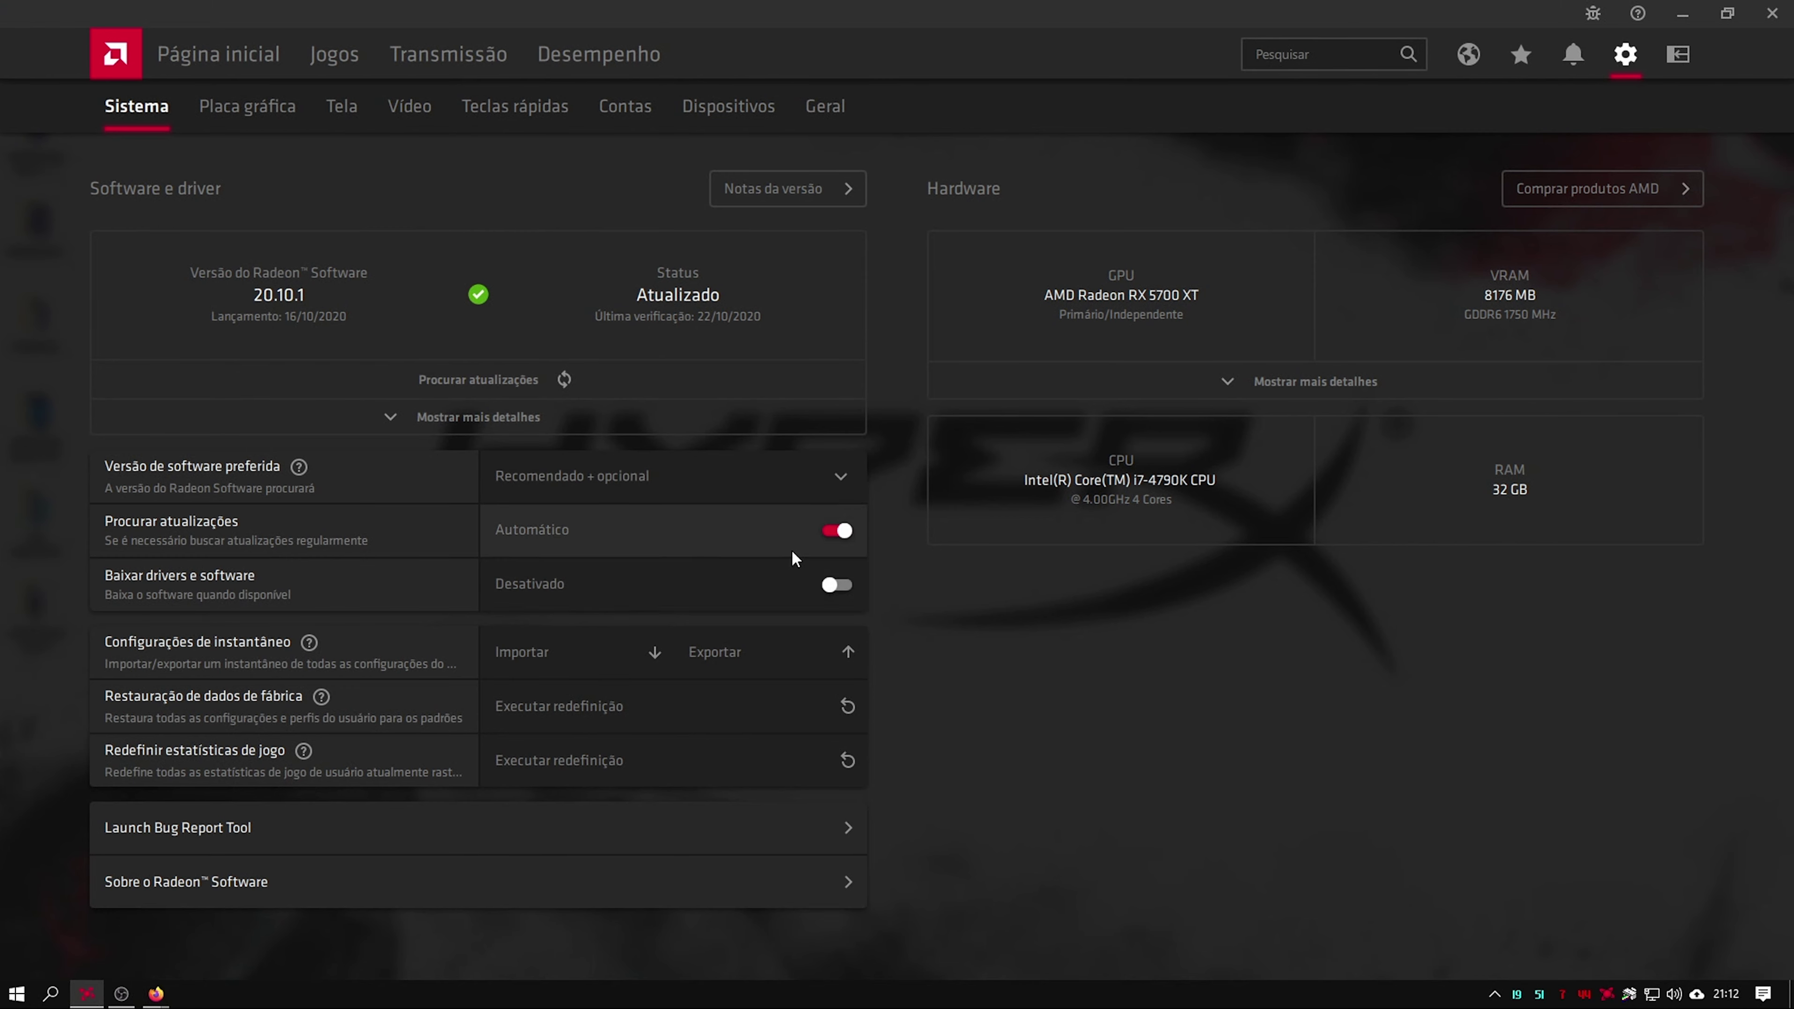
left_click(840, 530)
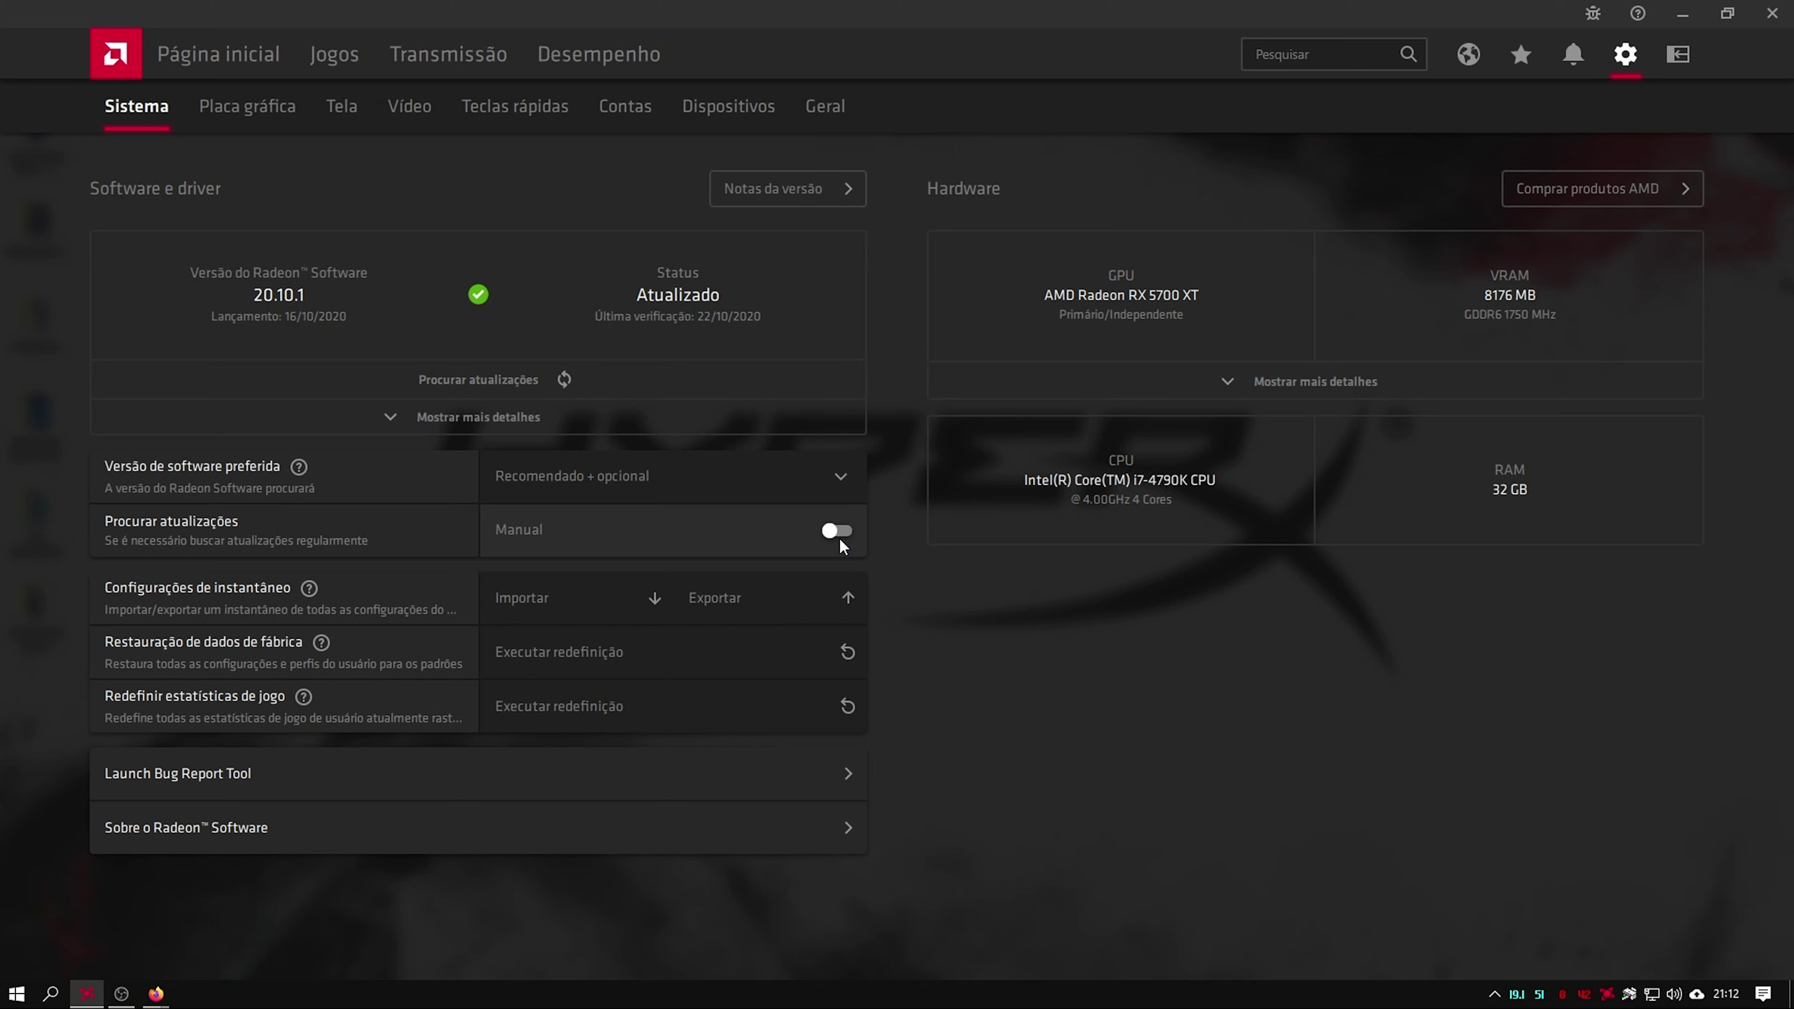
- Check for driver updates from the Radeon home page and reopen the settings
left_click(191, 44)
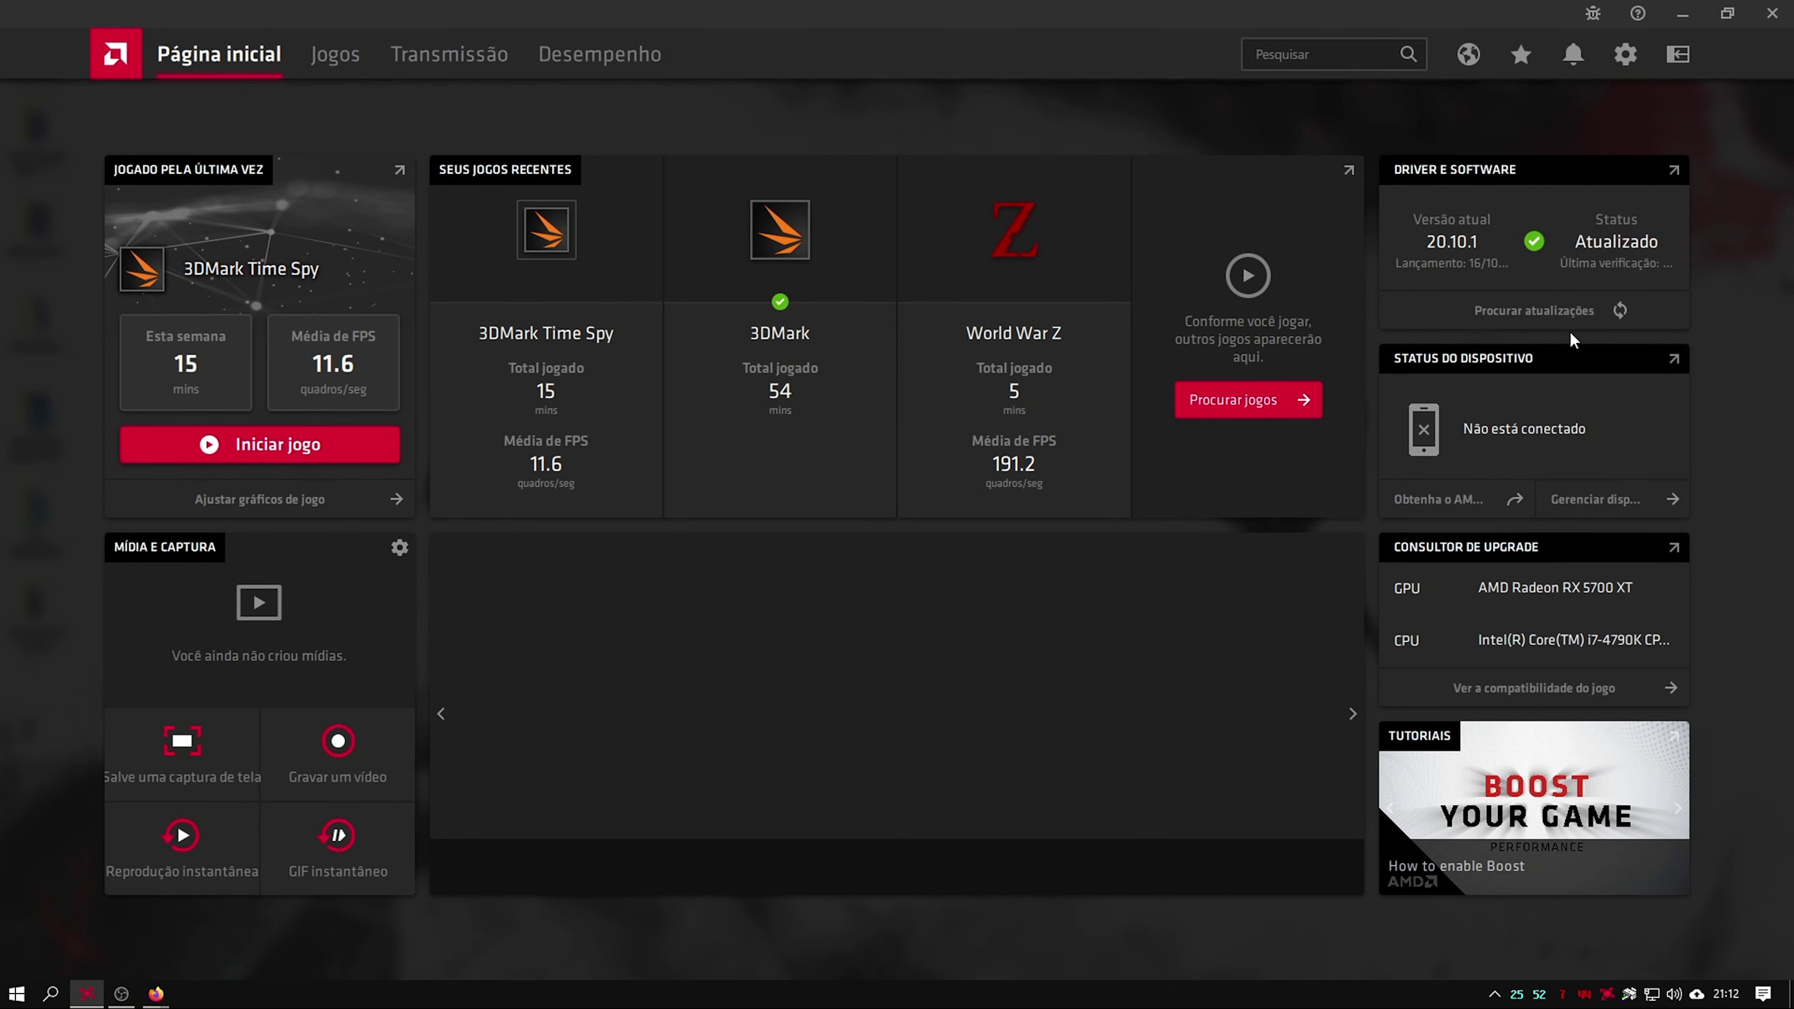
left_click(1580, 321)
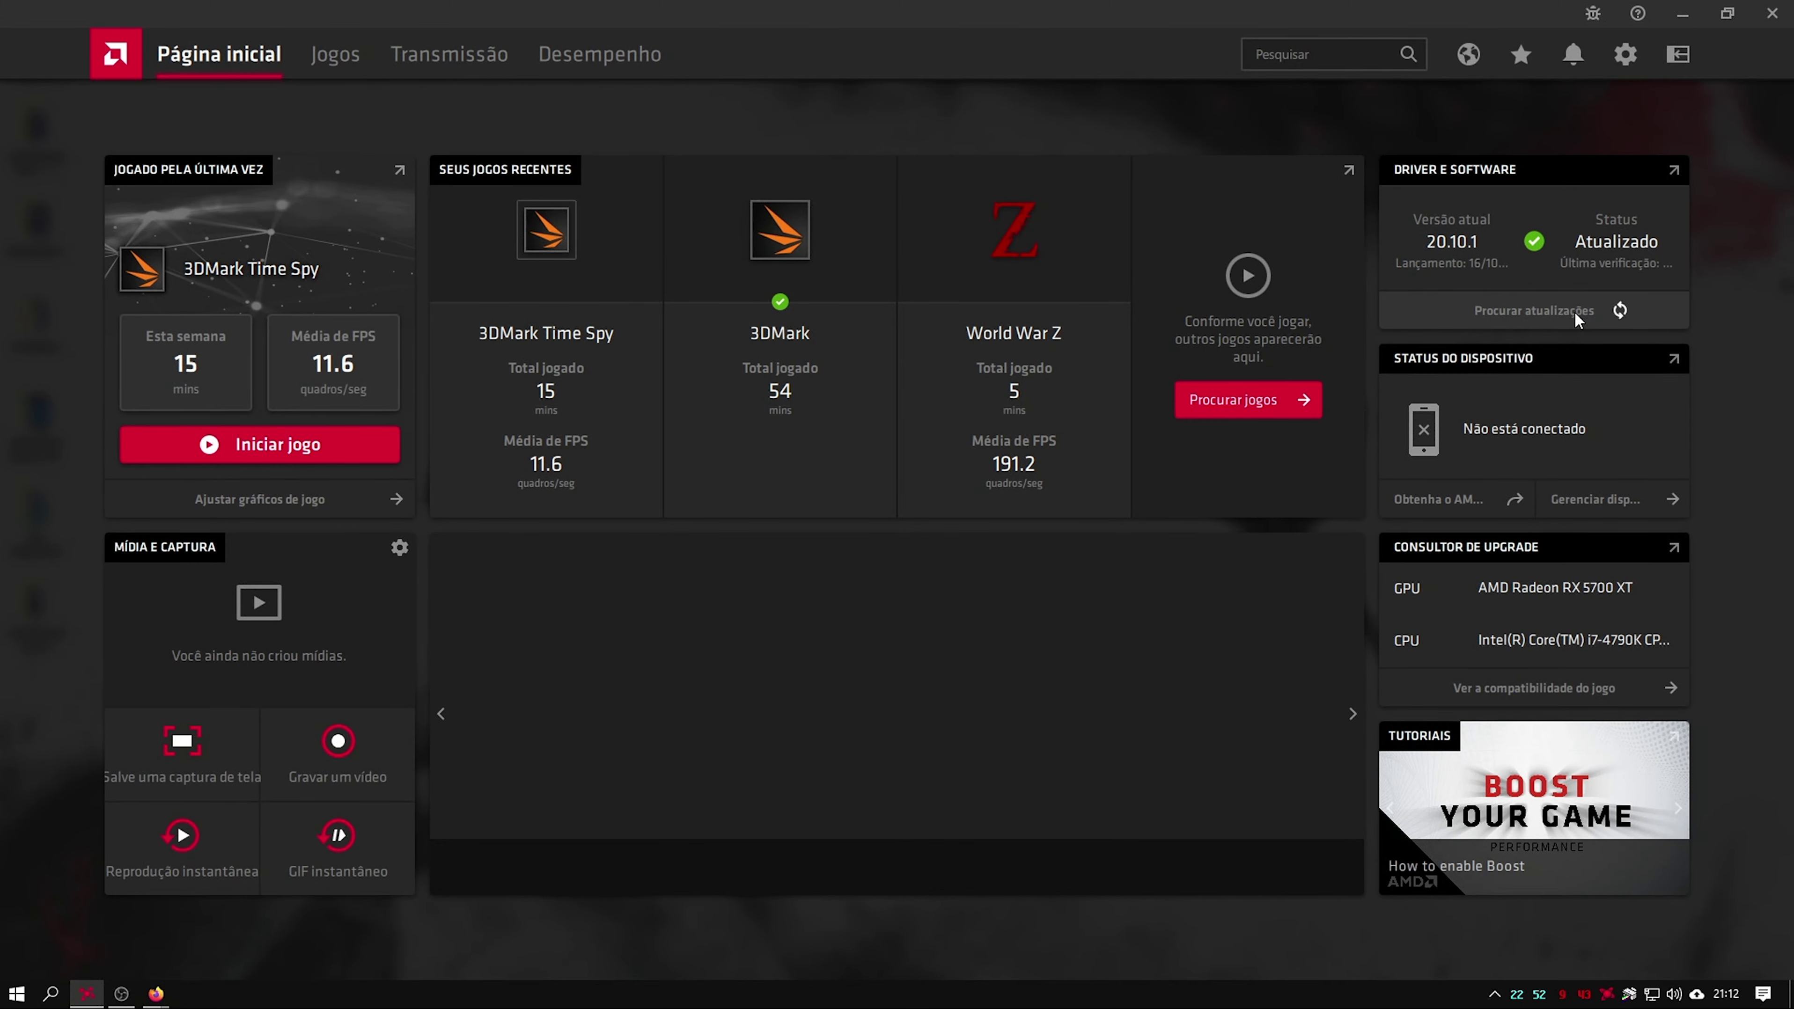
left_click(1627, 54)
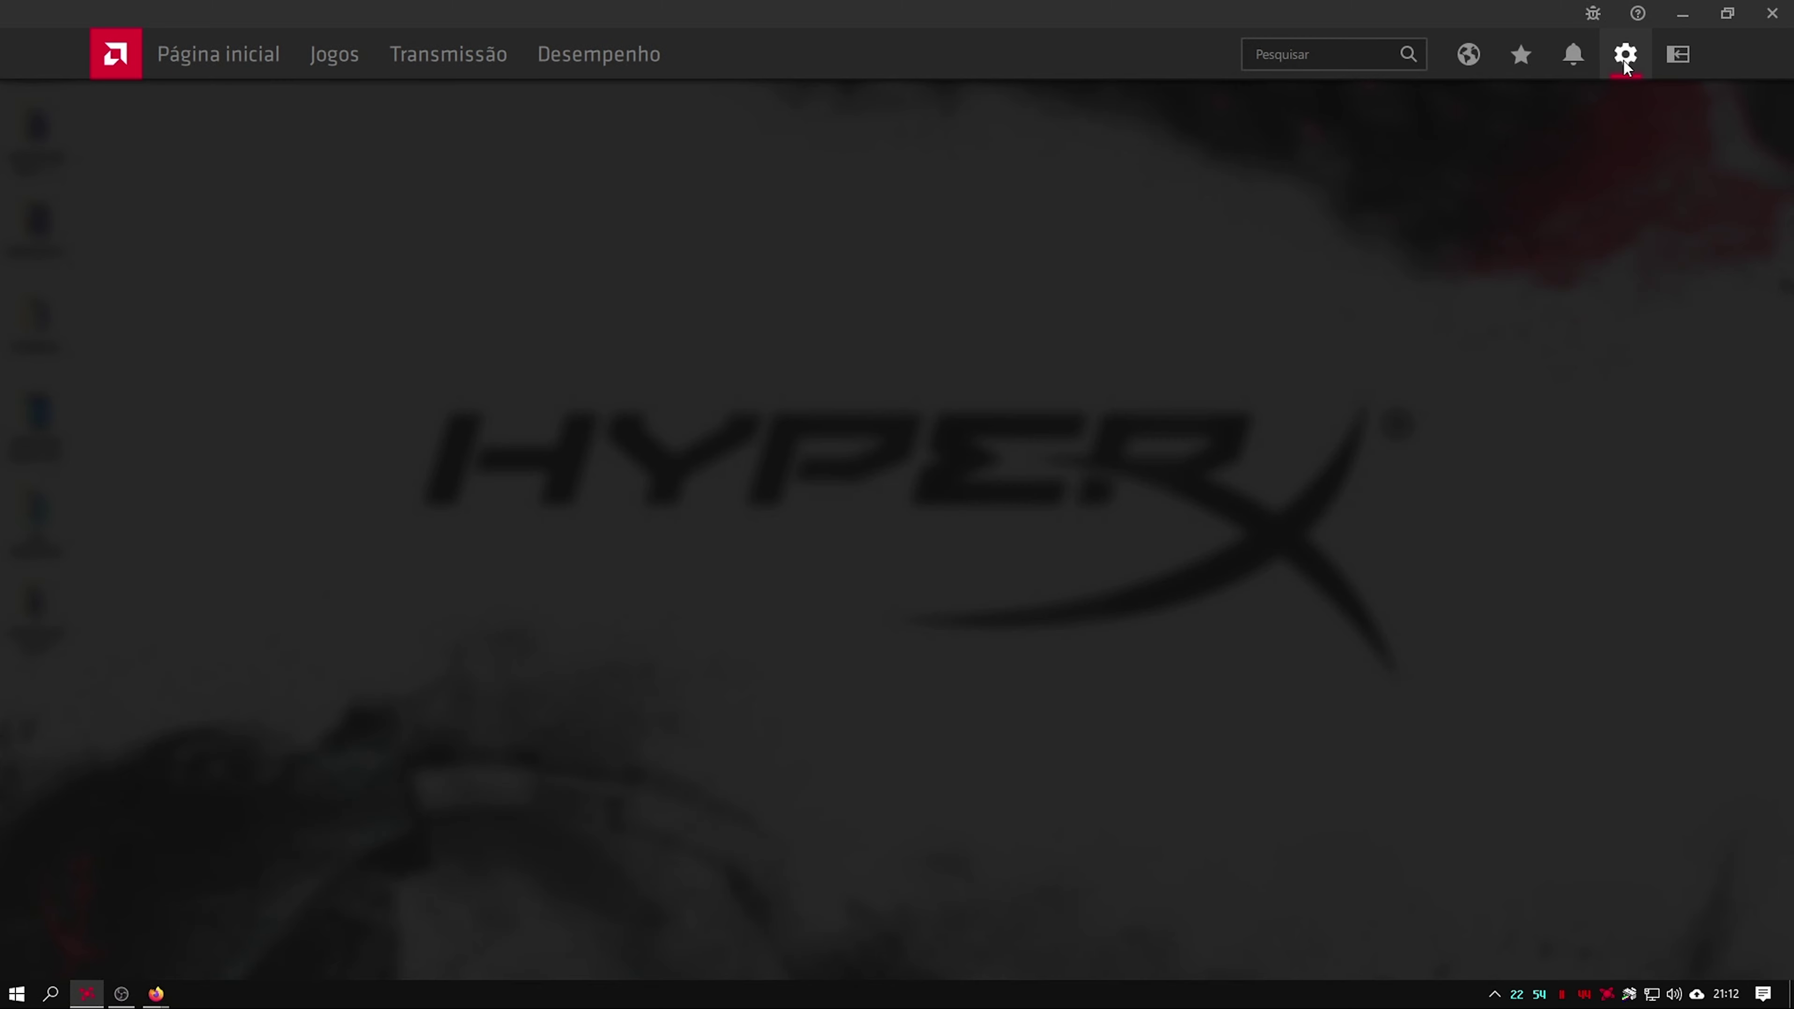
- Set Procurar atualizações to Automático and toggle Baixar drivers e software on and back off
left_click(825, 531)
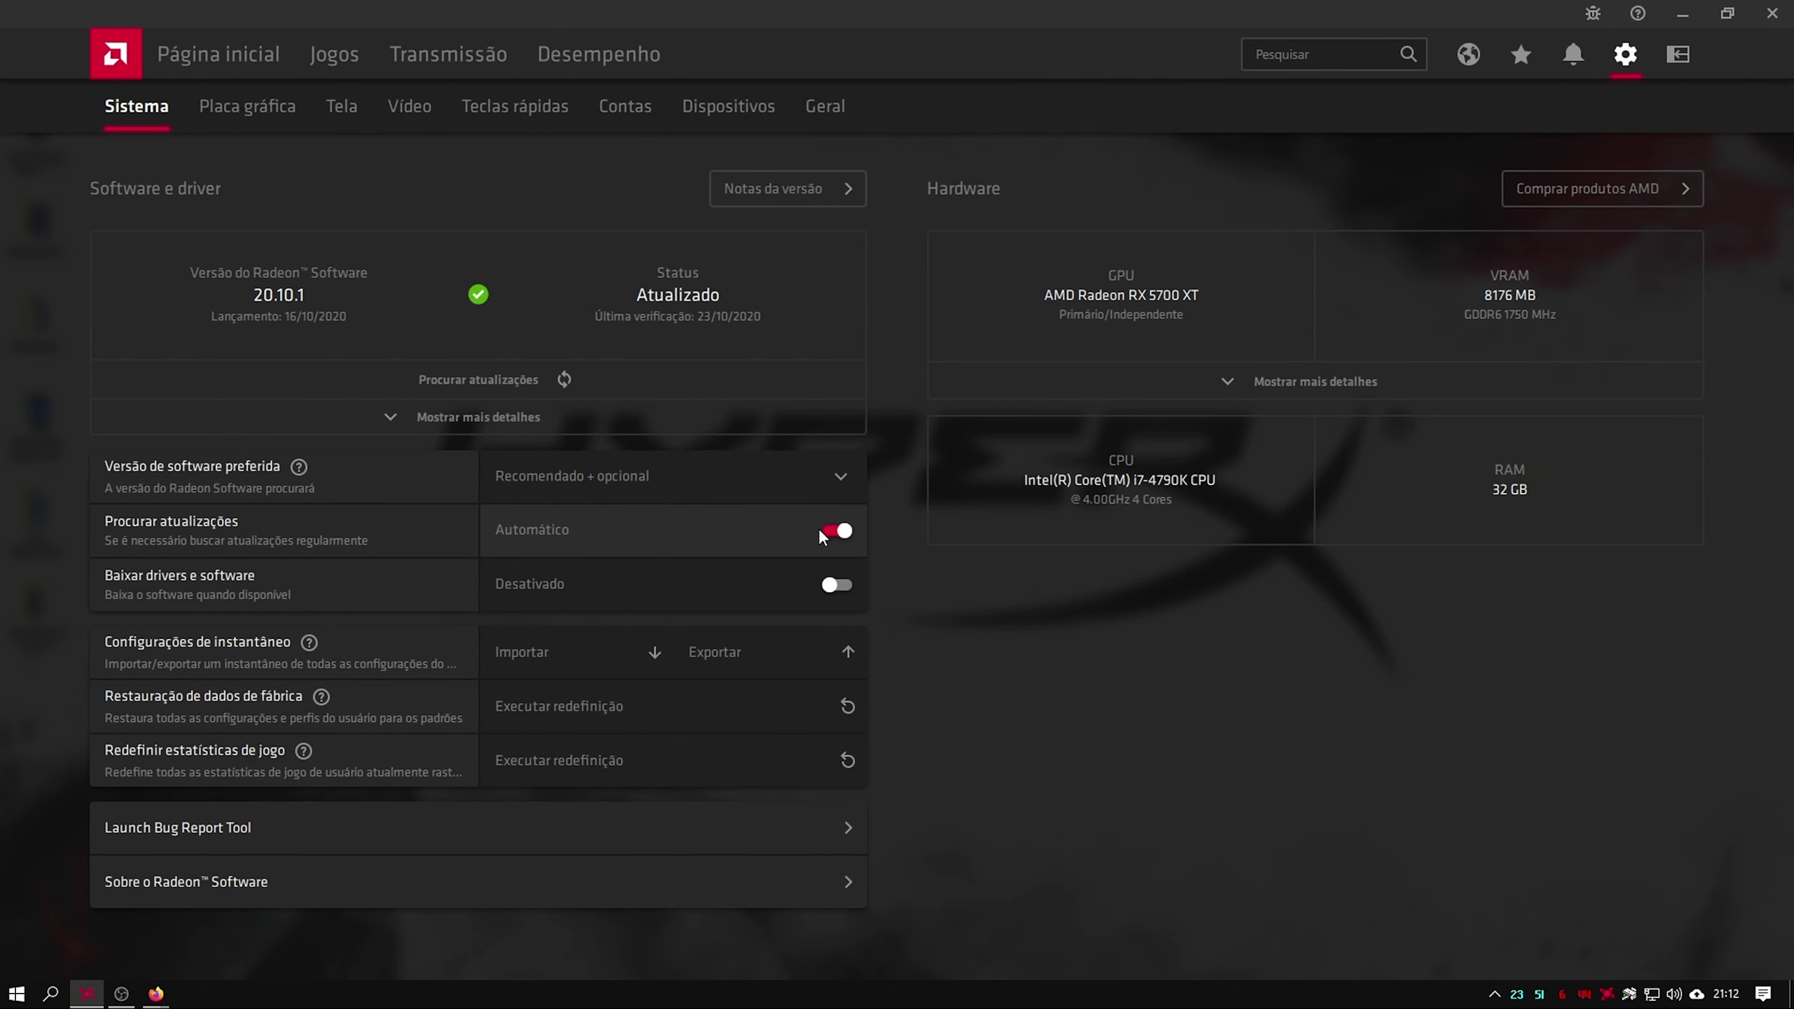
left_click(837, 587)
left_click(833, 588)
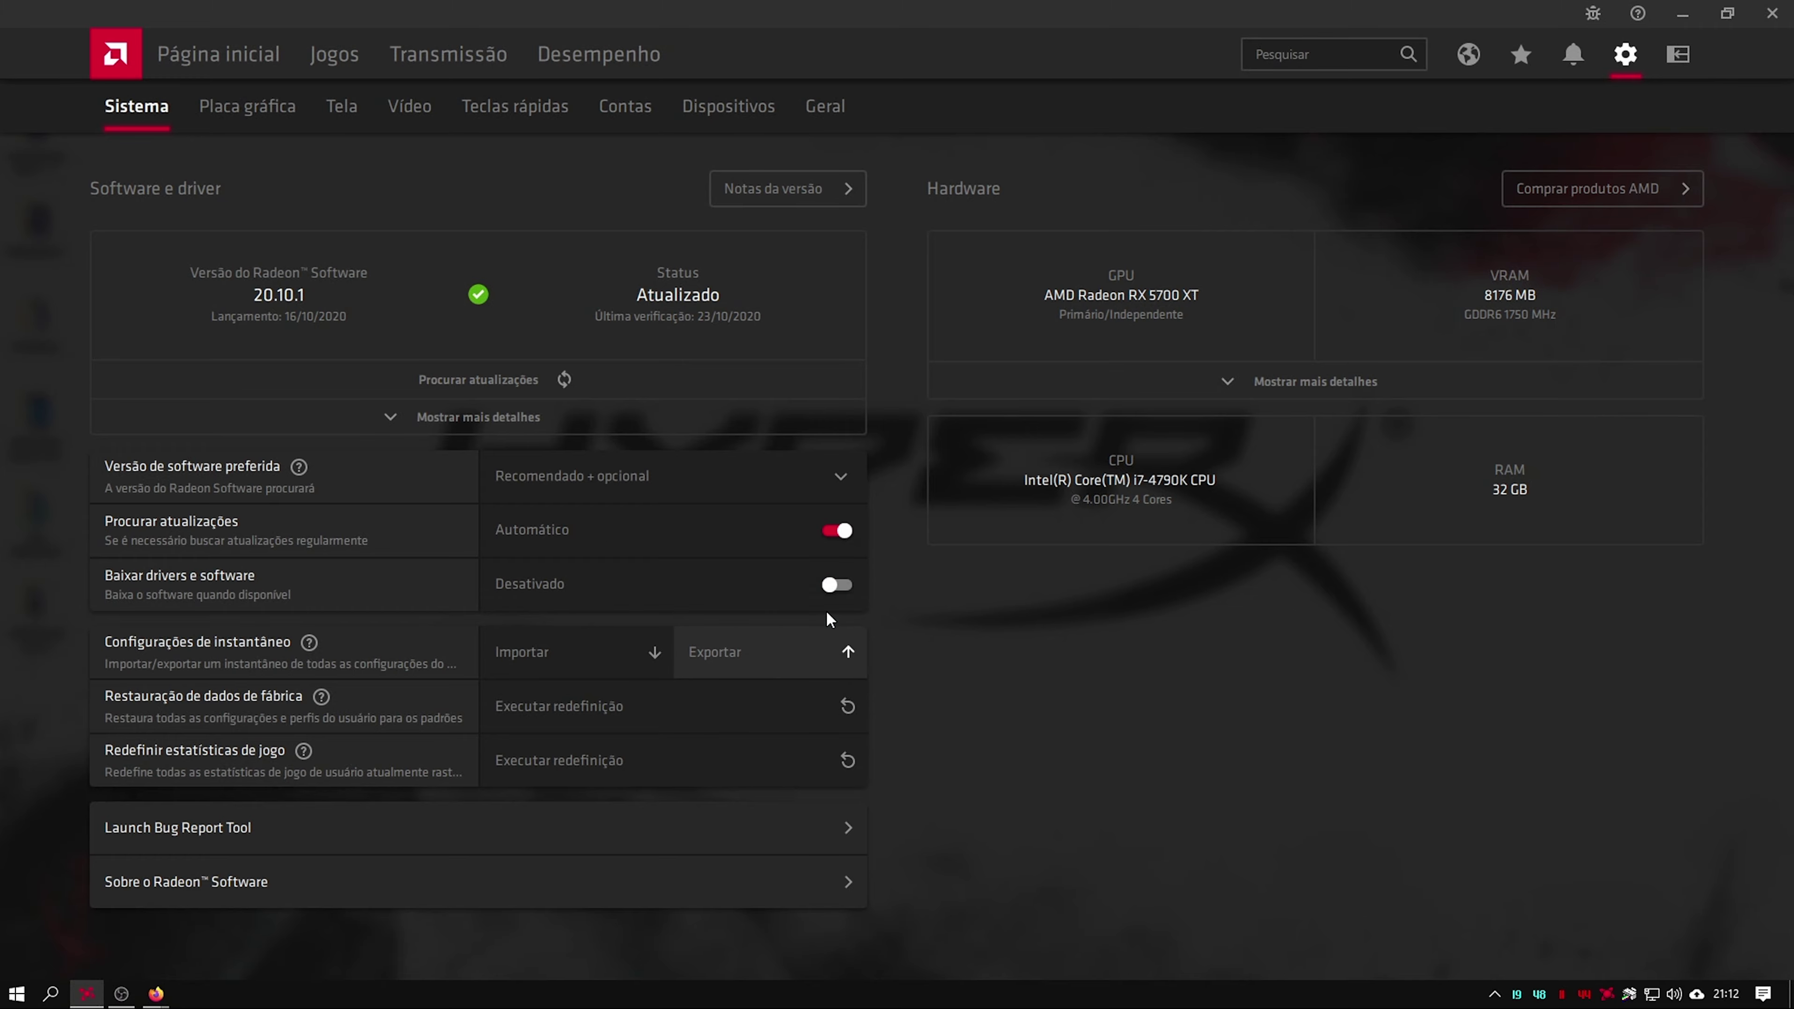
- Enable Baixar drivers e software, check the driver status on the Radeon home page, and disable the option again
left_click(204, 62)
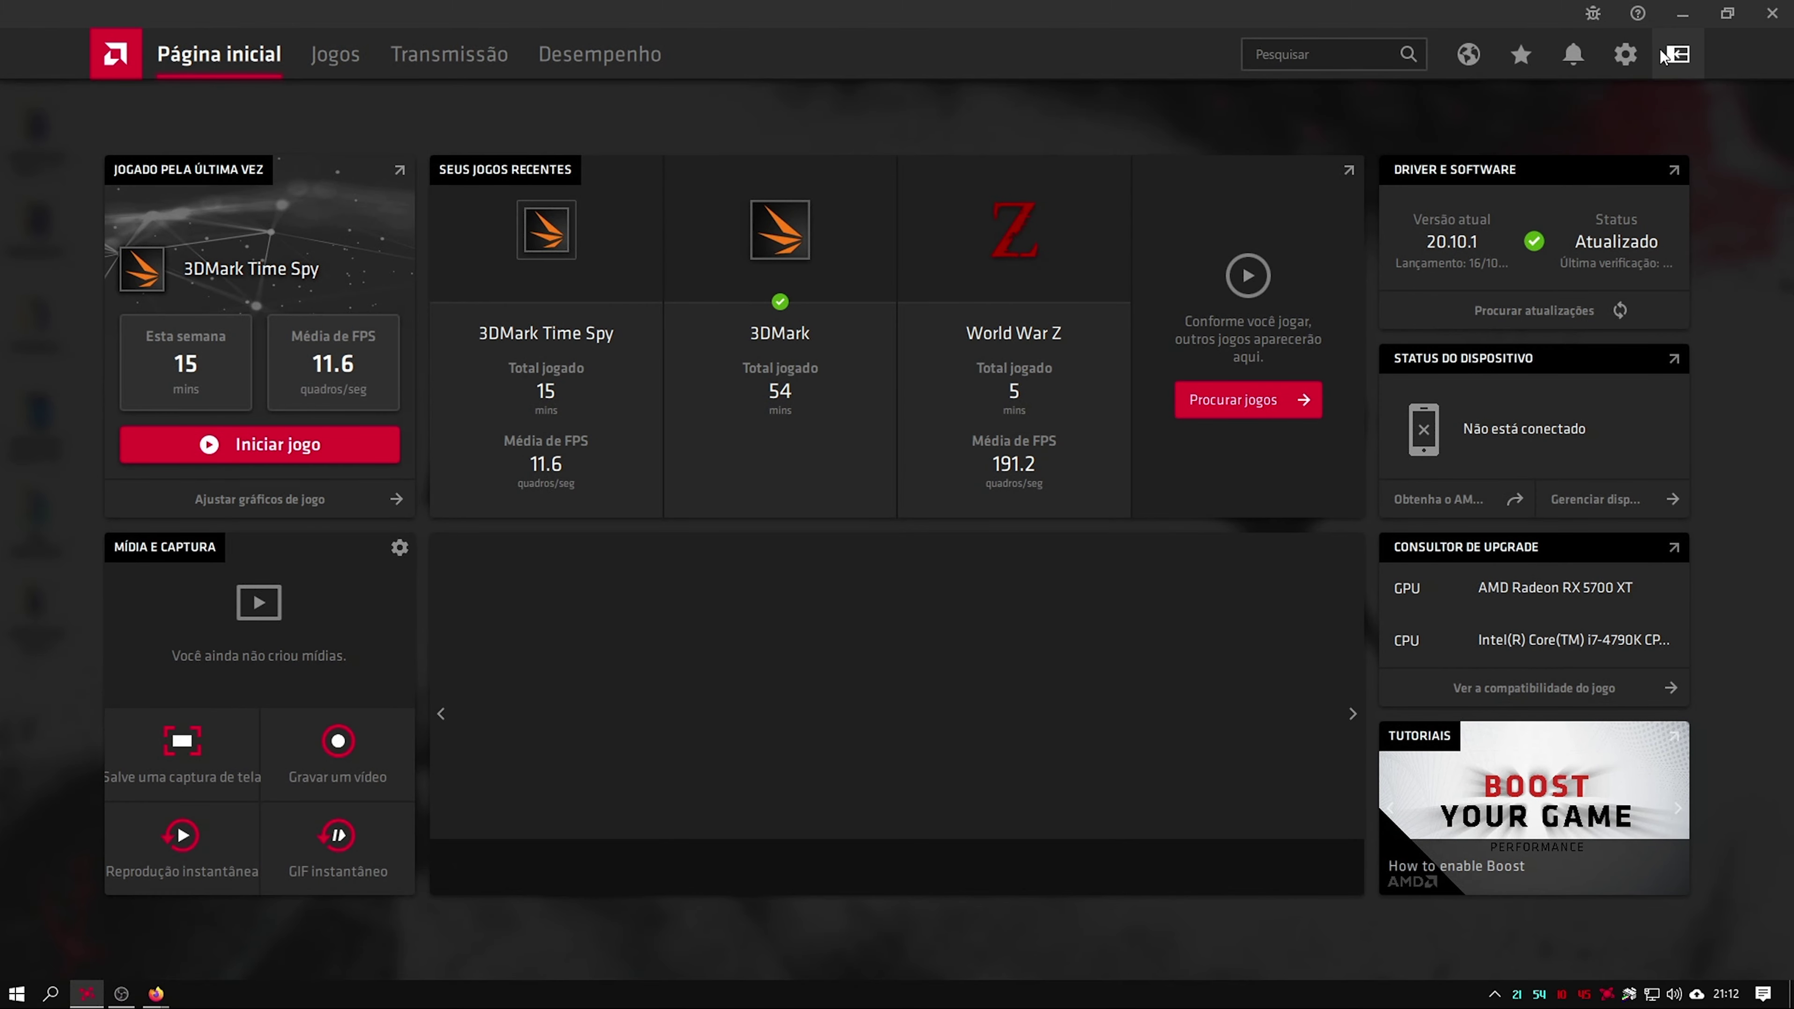
left_click(1626, 56)
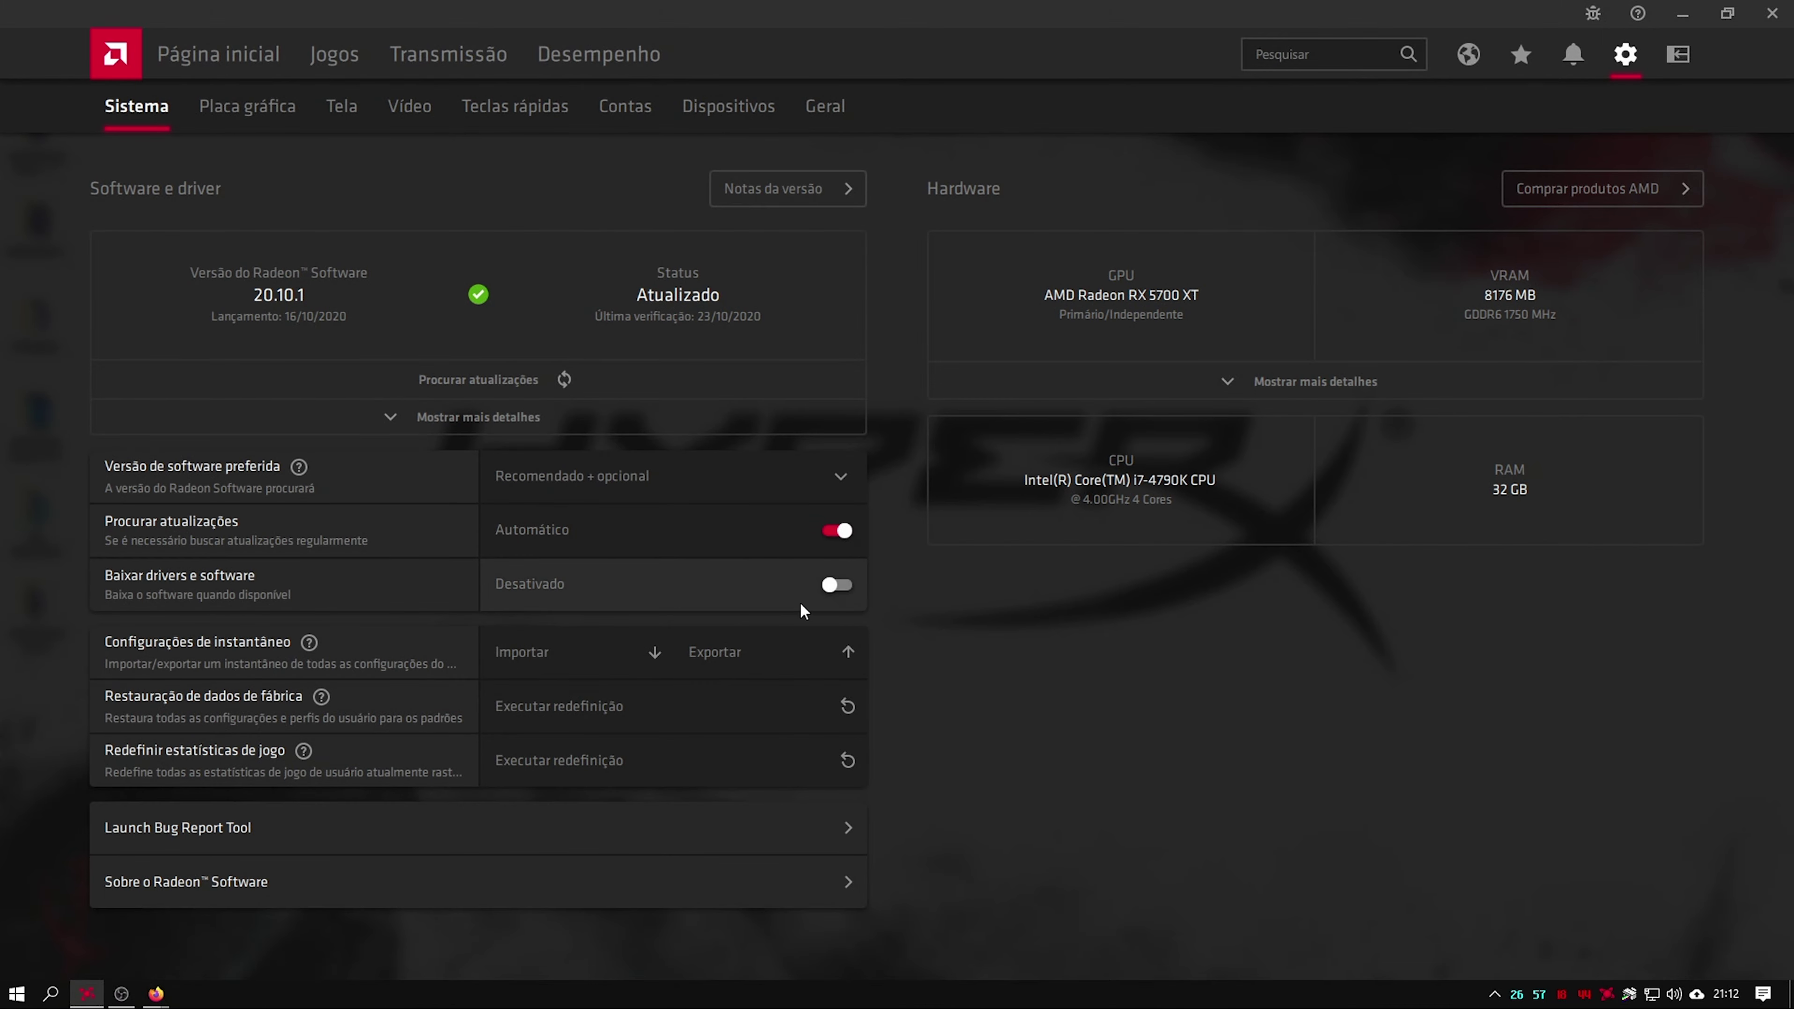
left_click(842, 590)
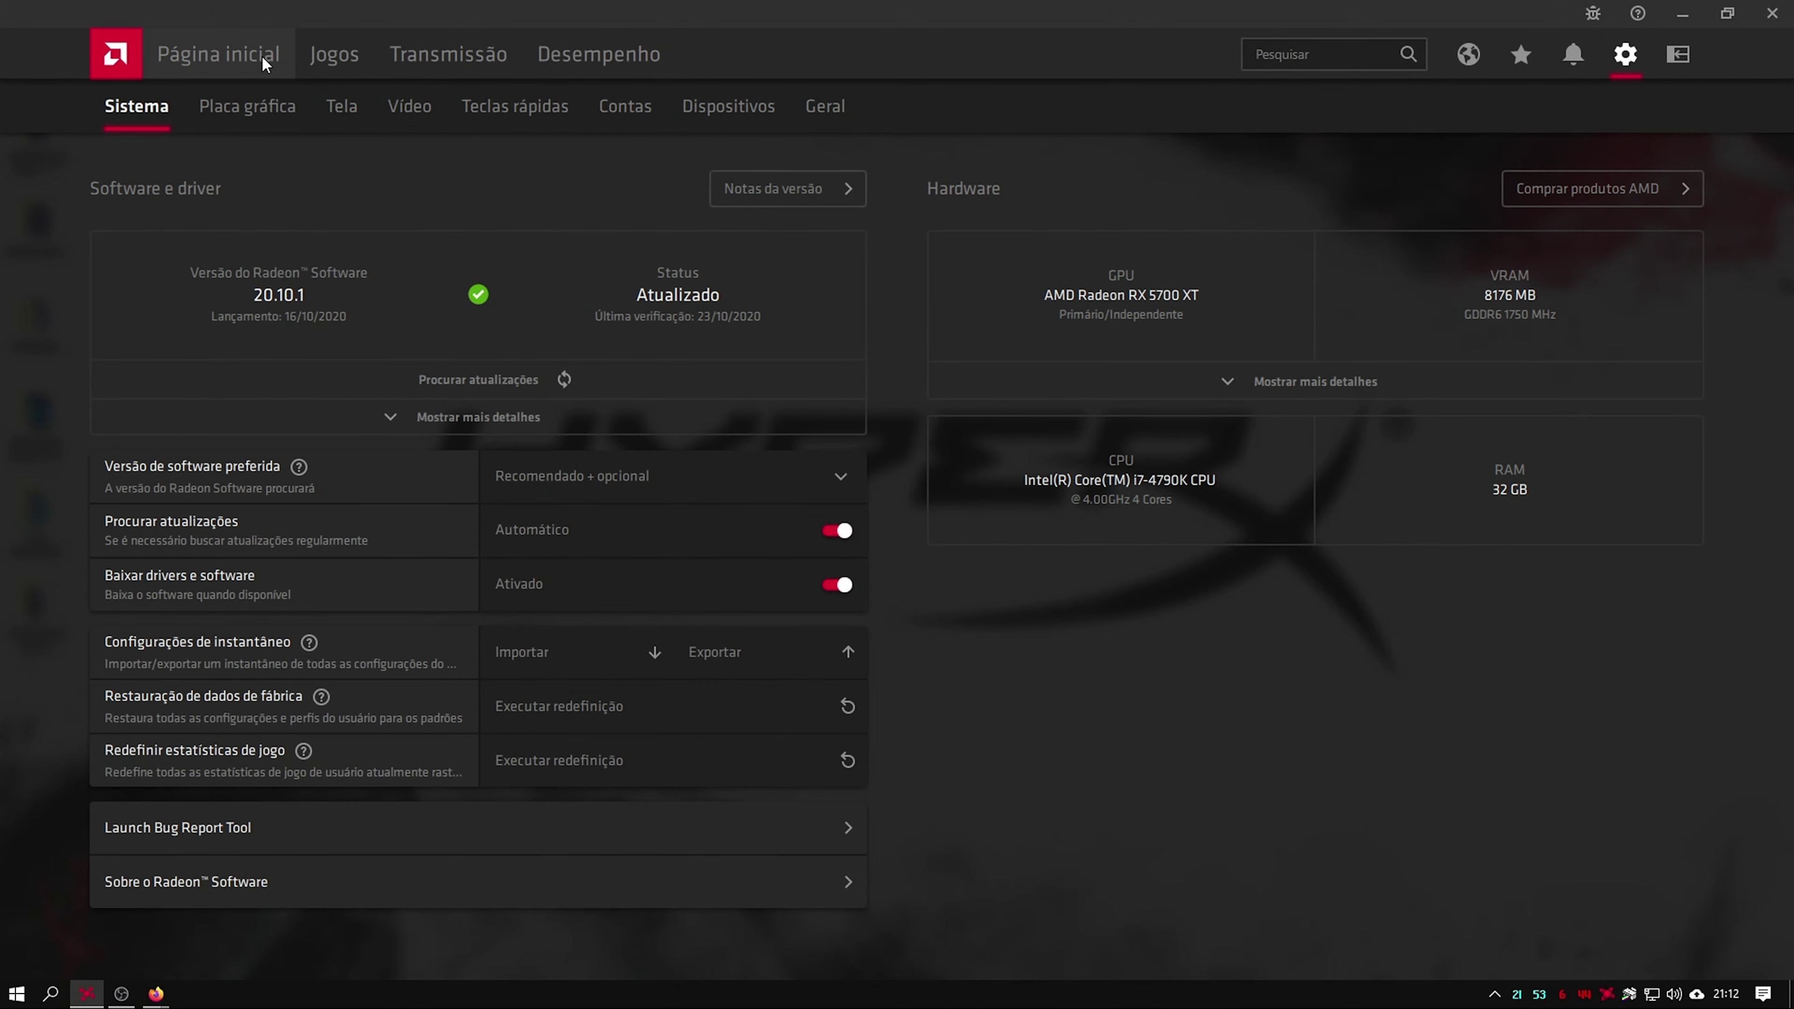
left_click(239, 60)
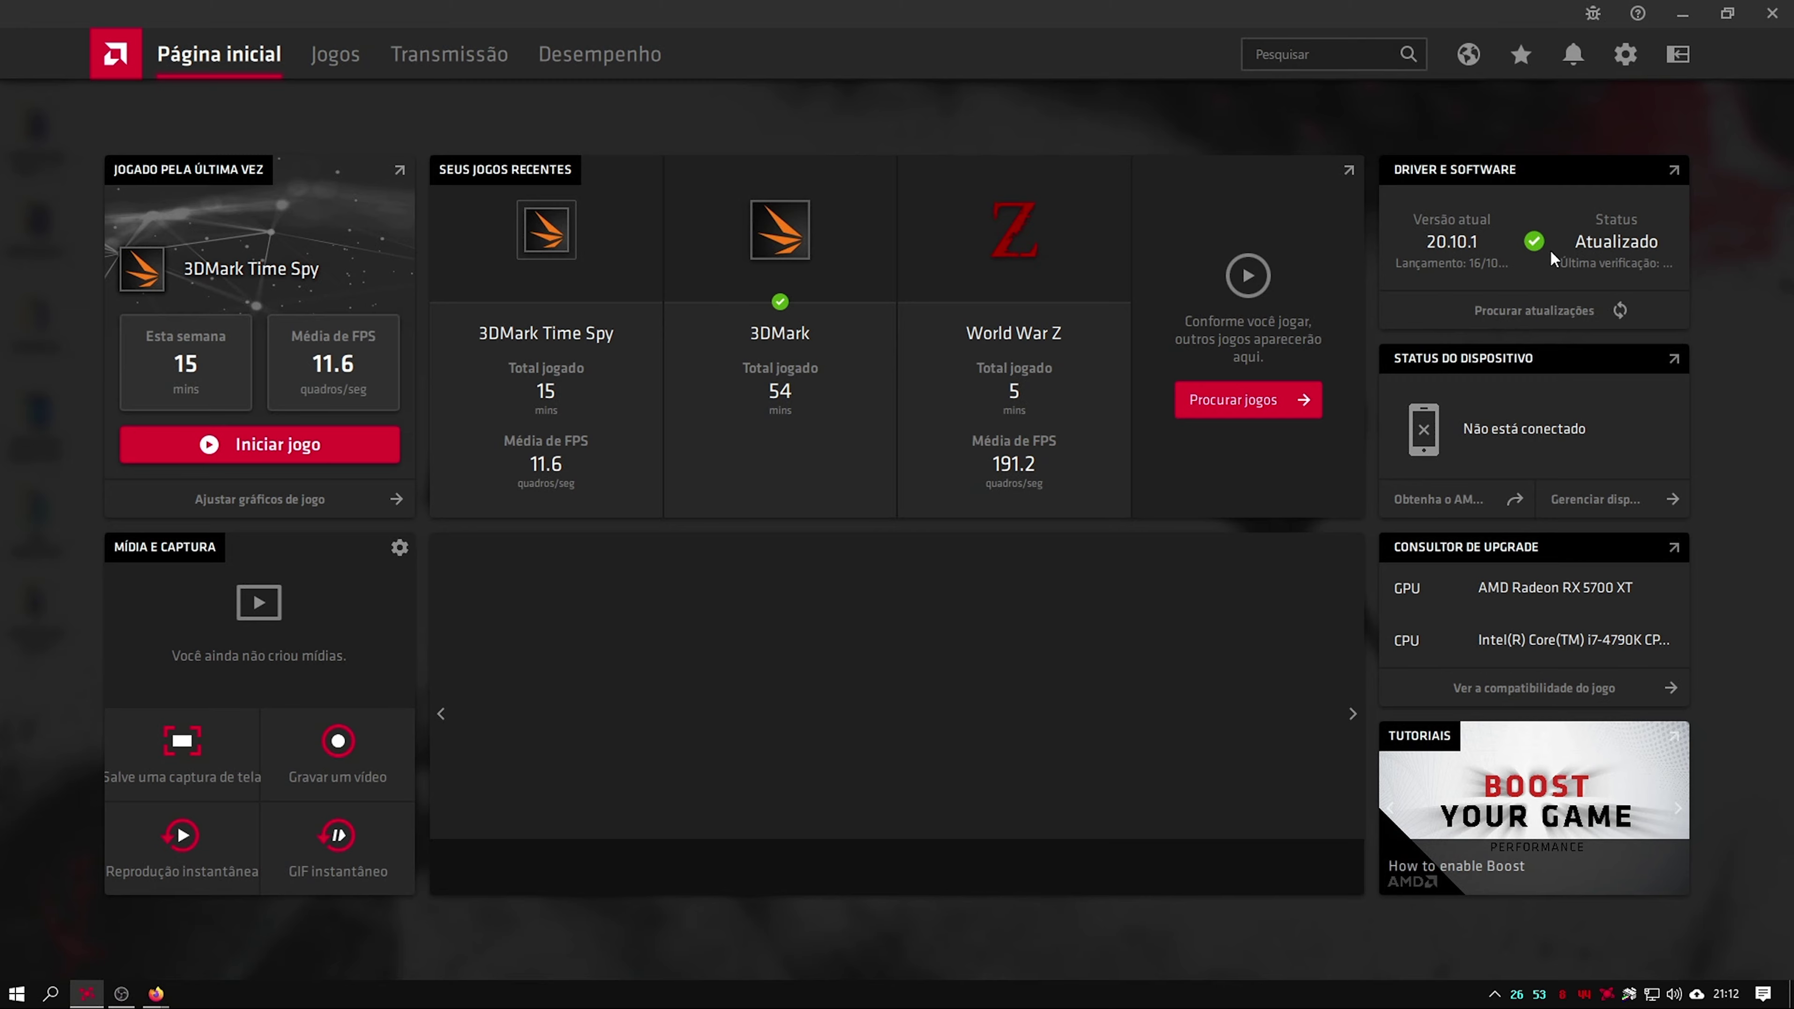
left_click(1623, 59)
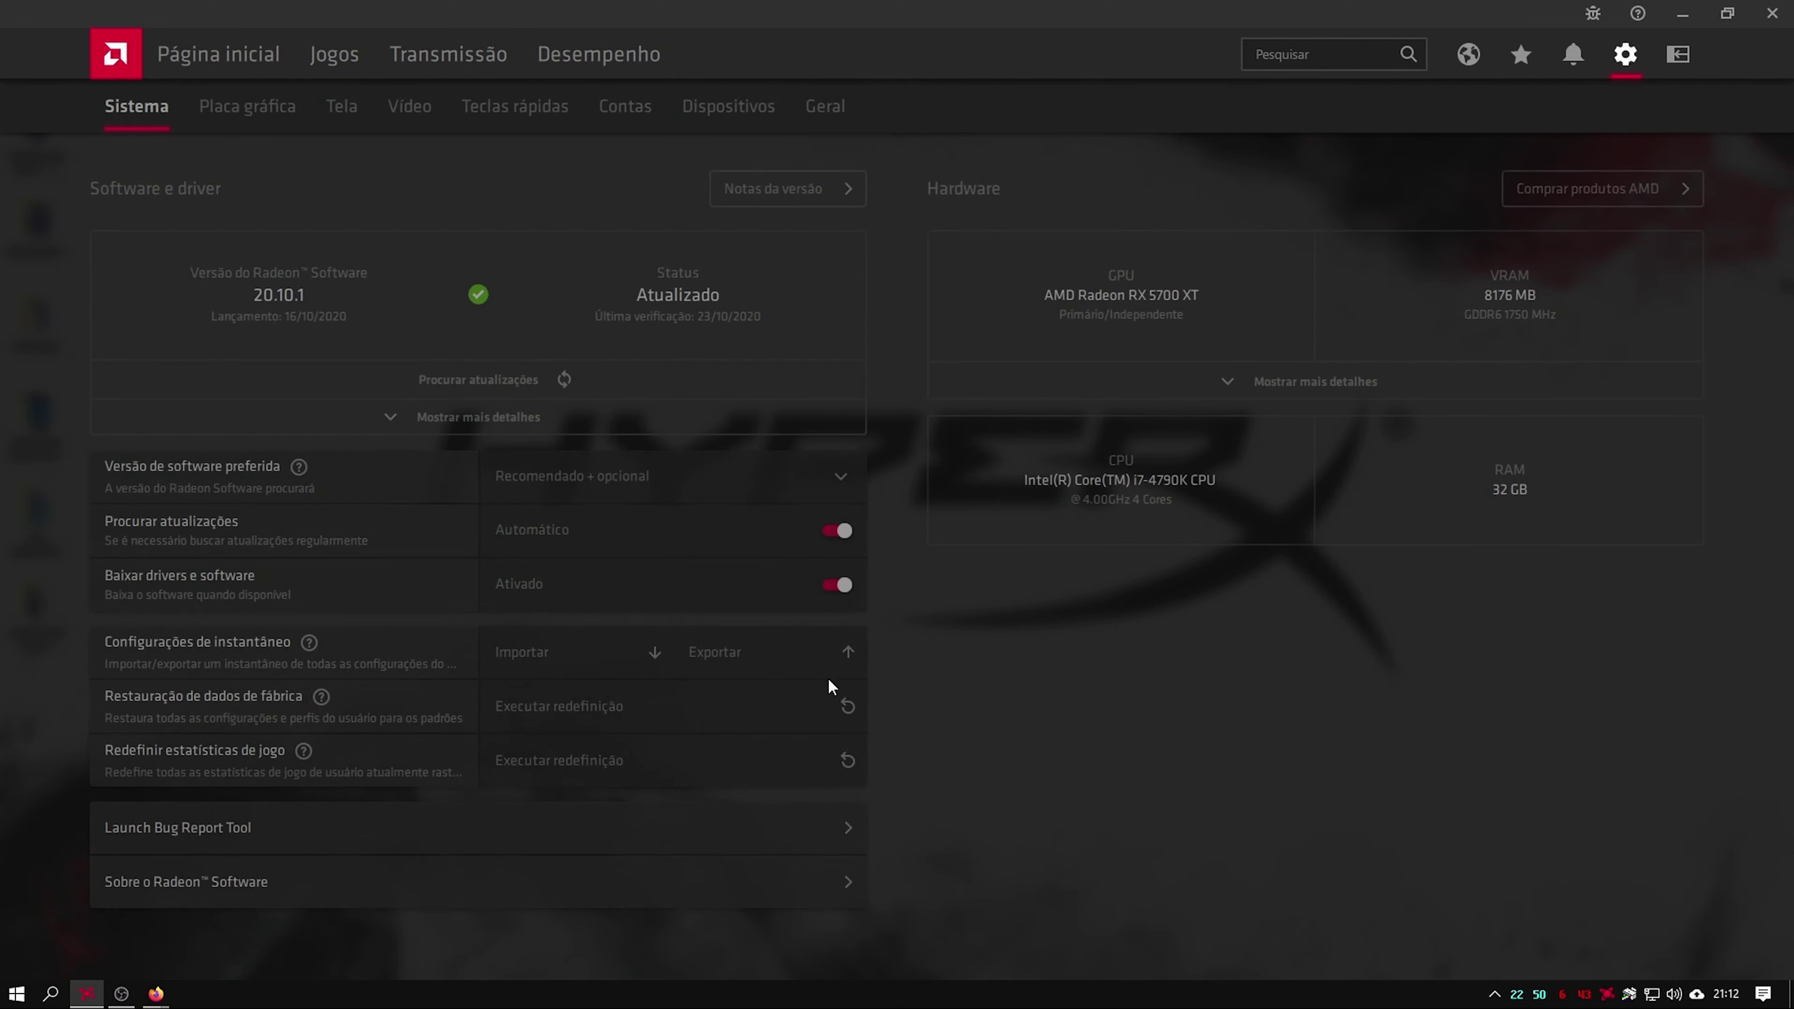
left_click(839, 585)
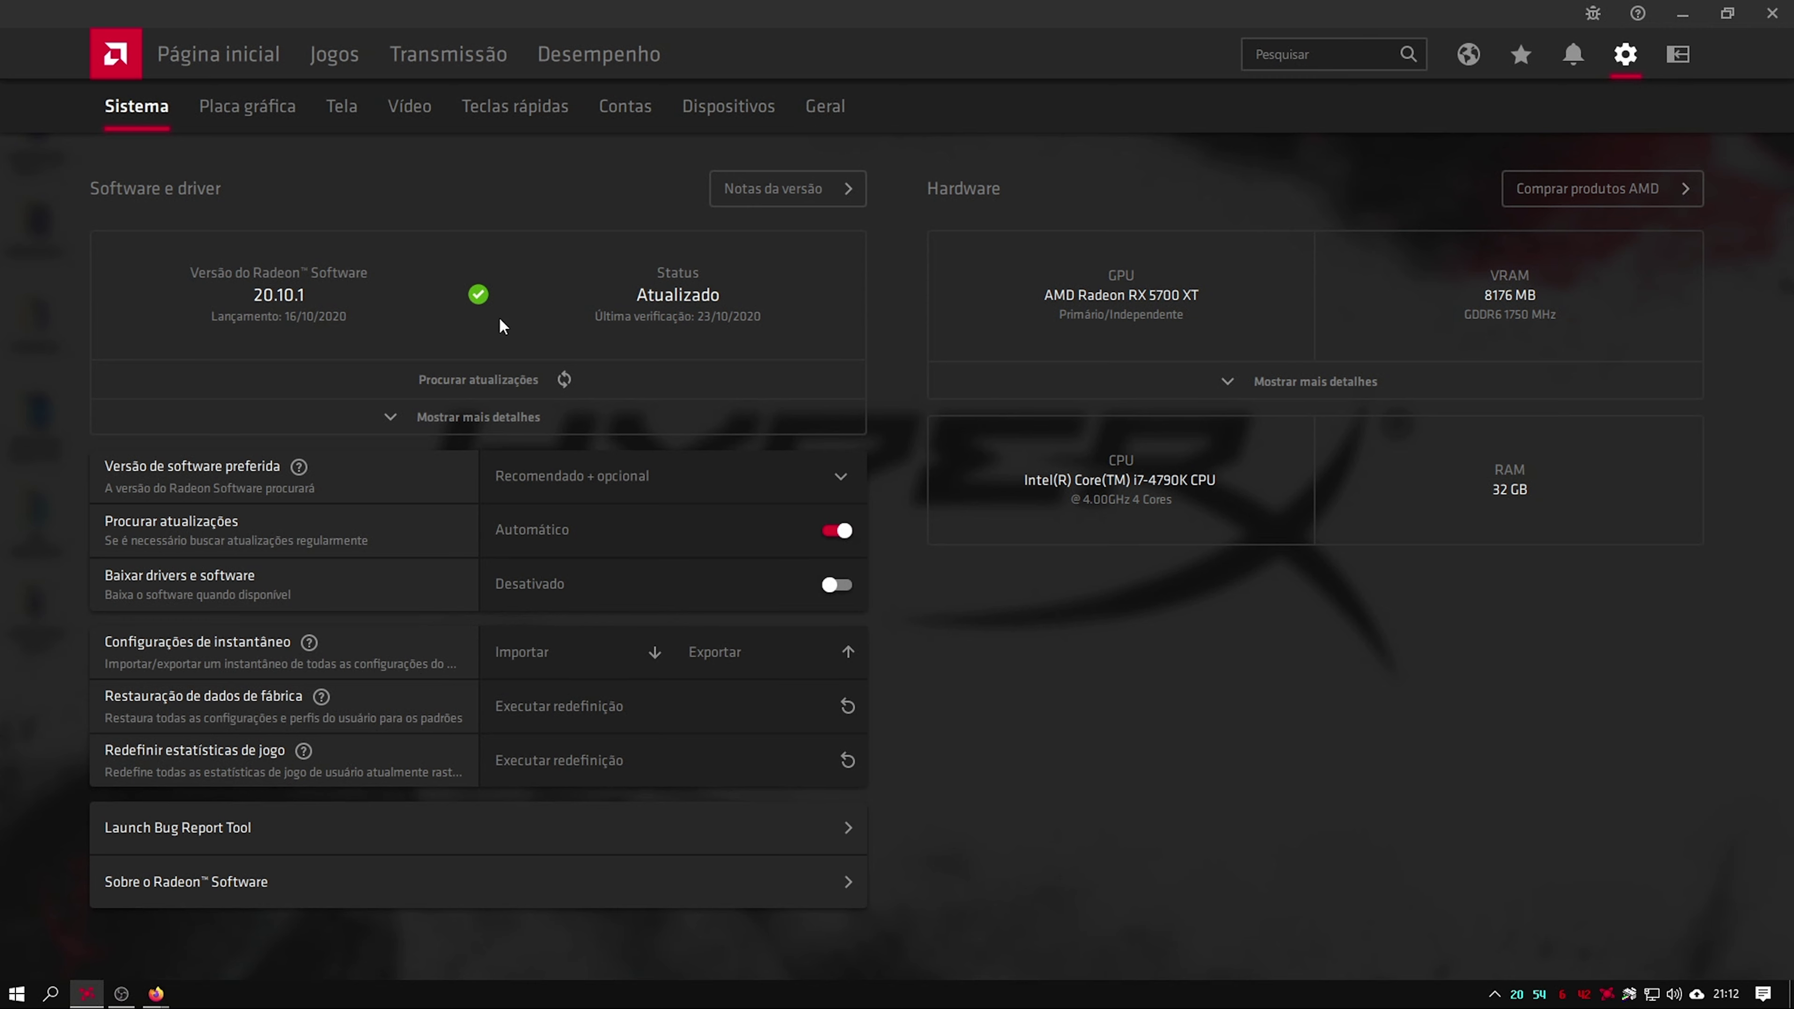
- Examine the RX 5700 XT's performance tuning page and its options for loading and saving a profile
left_click(542, 61)
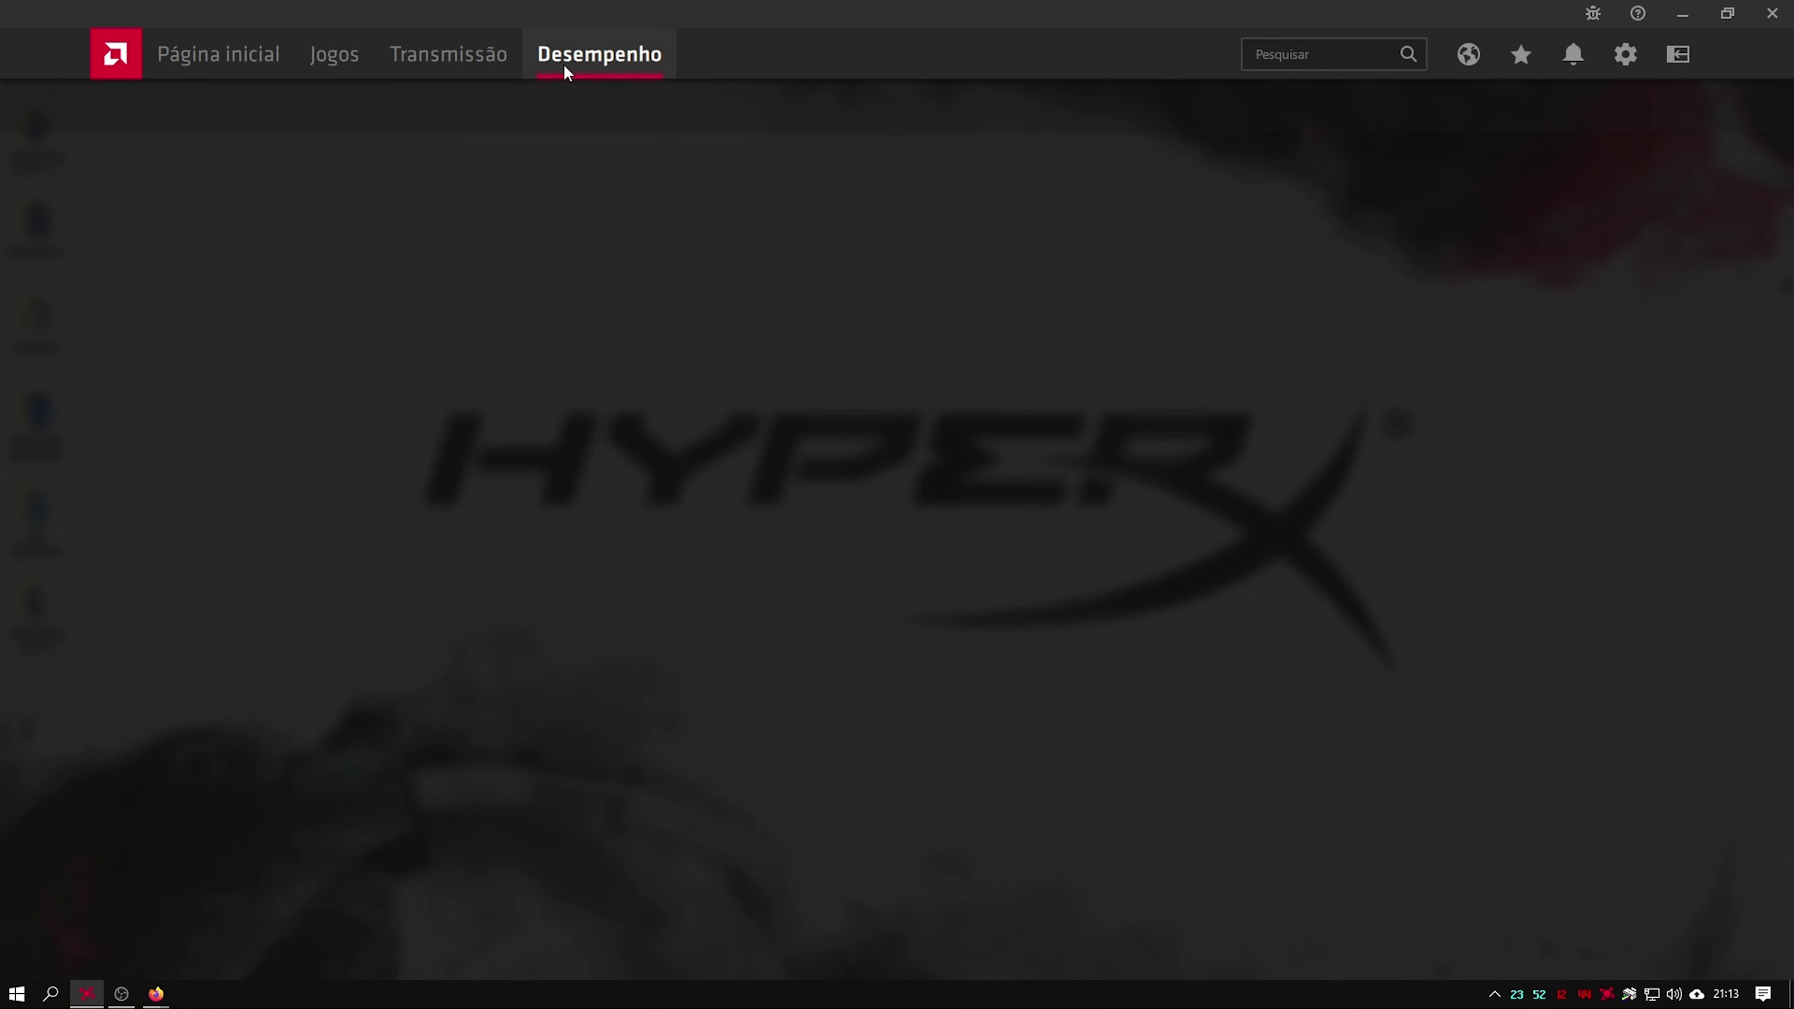
left_click(251, 105)
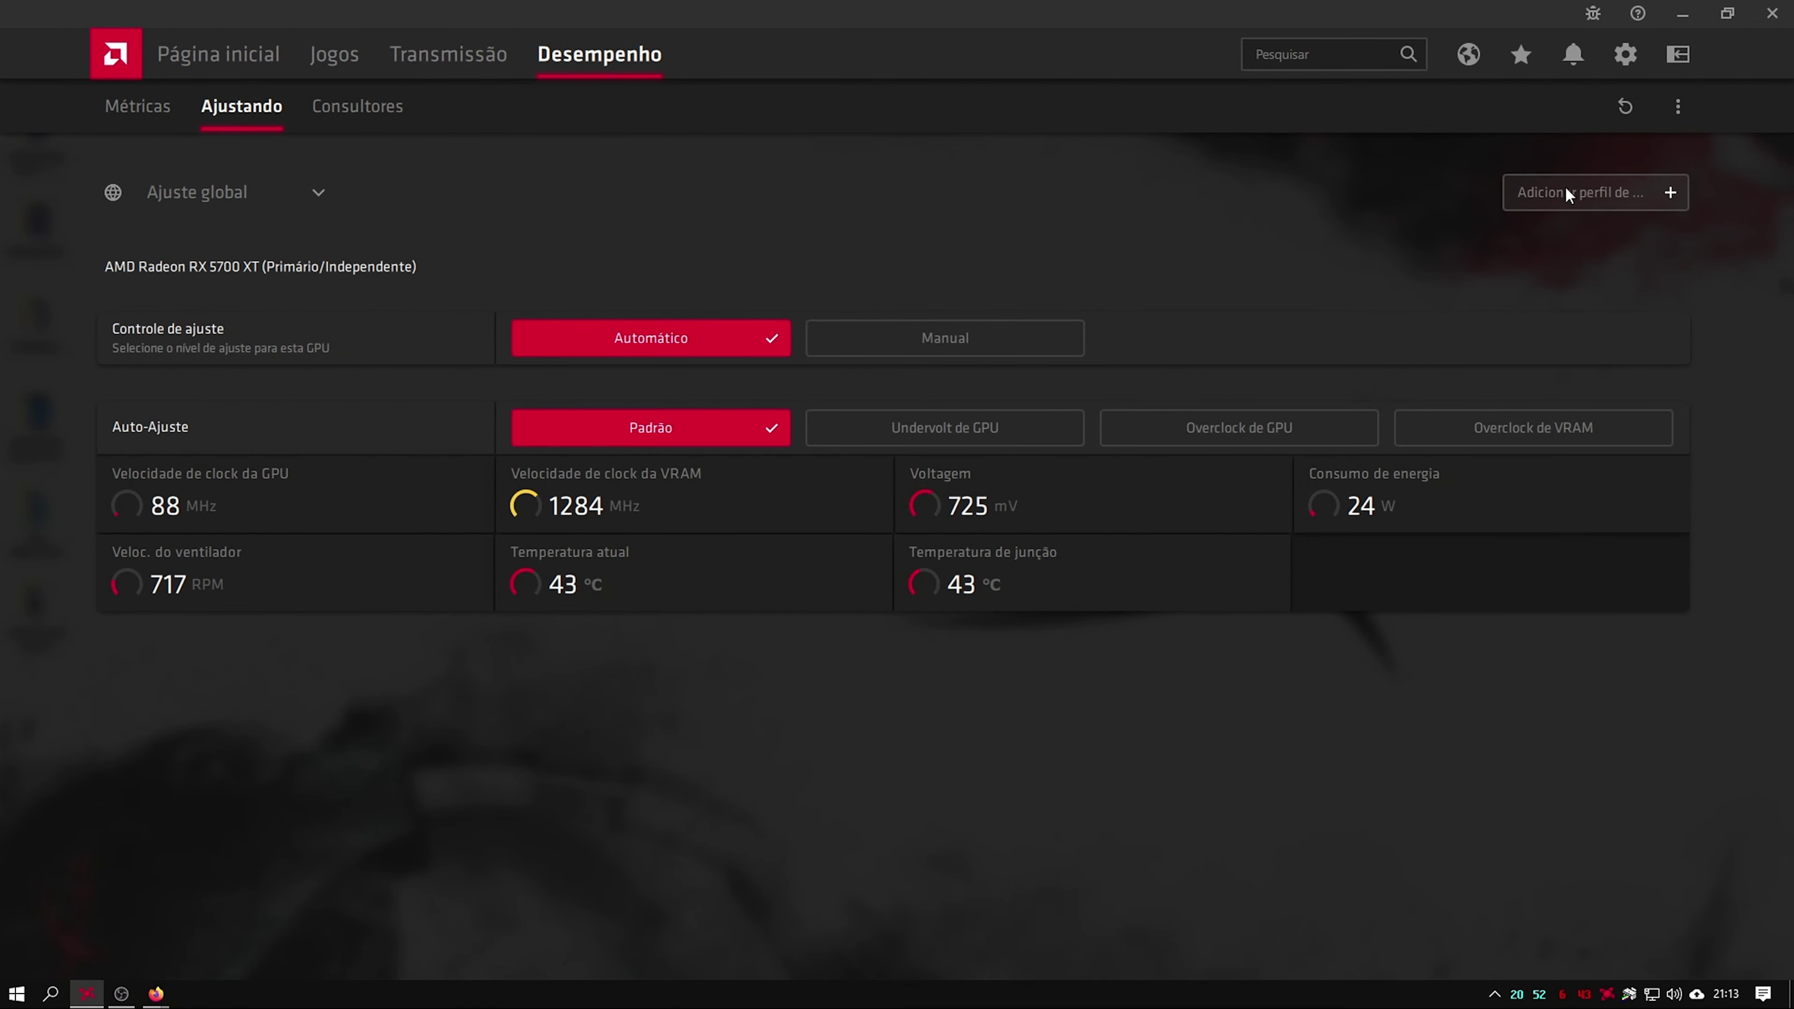
left_click(1688, 114)
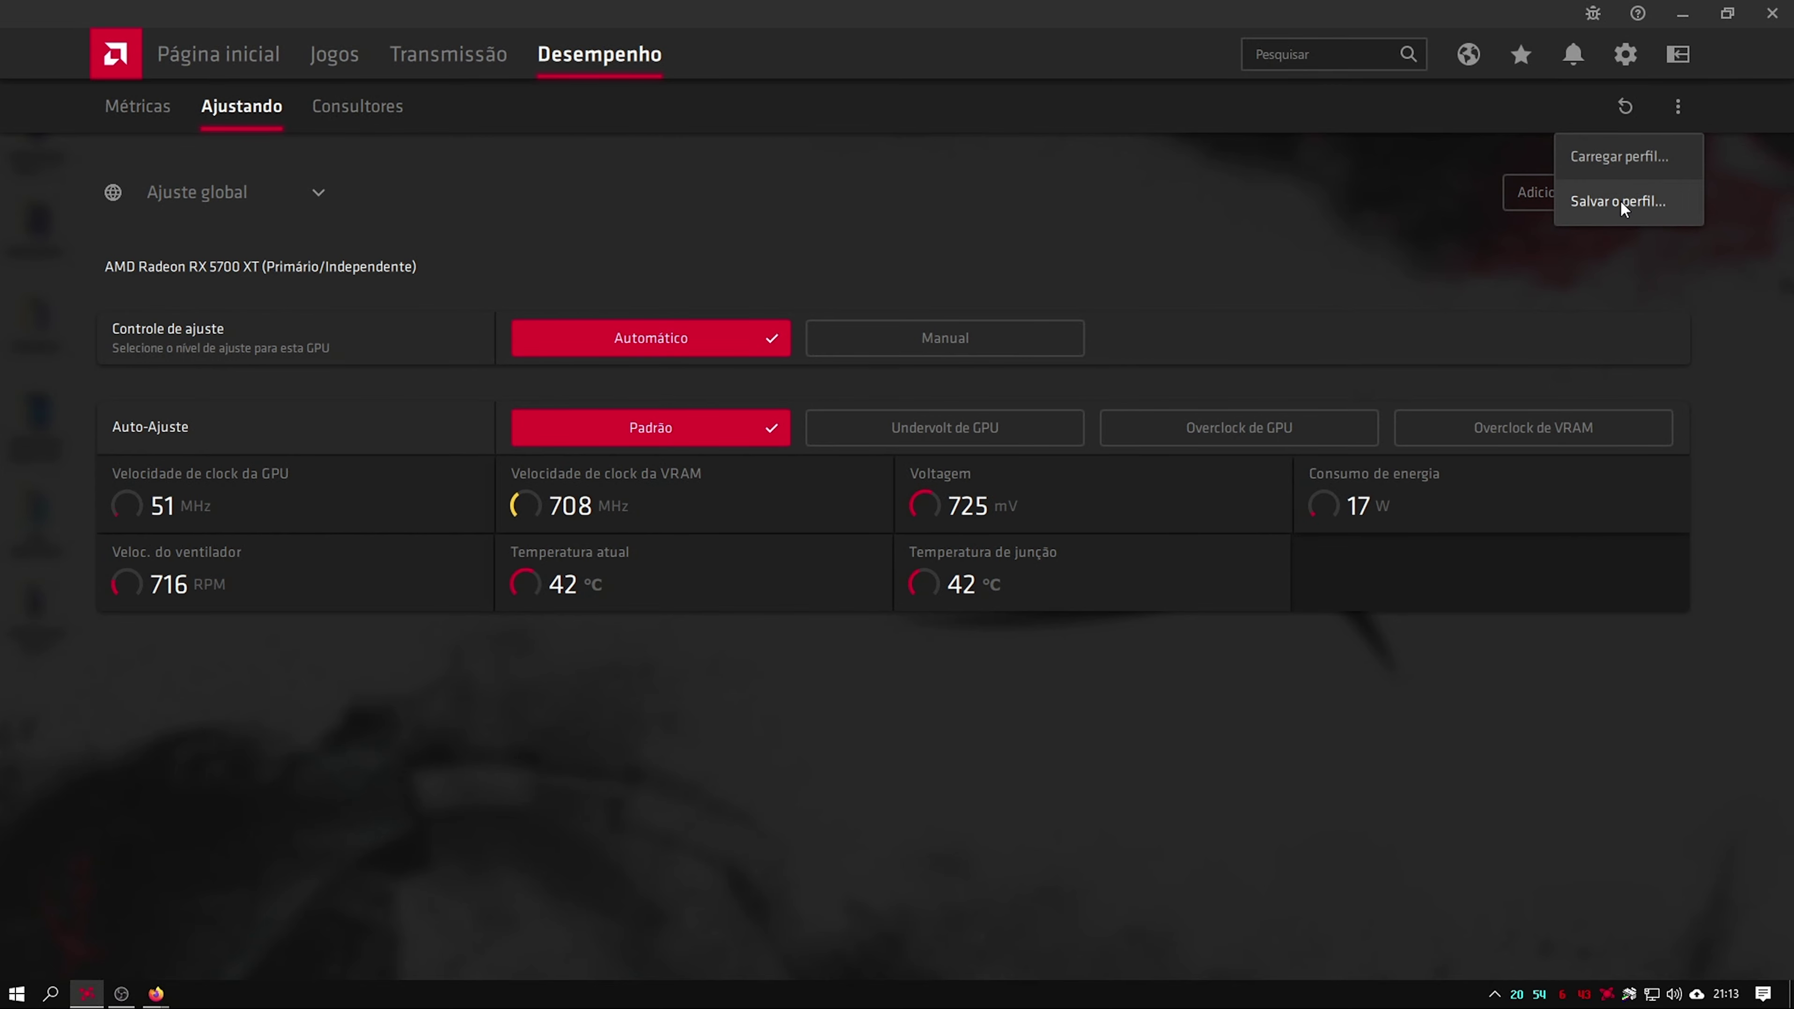
left_click(1489, 264)
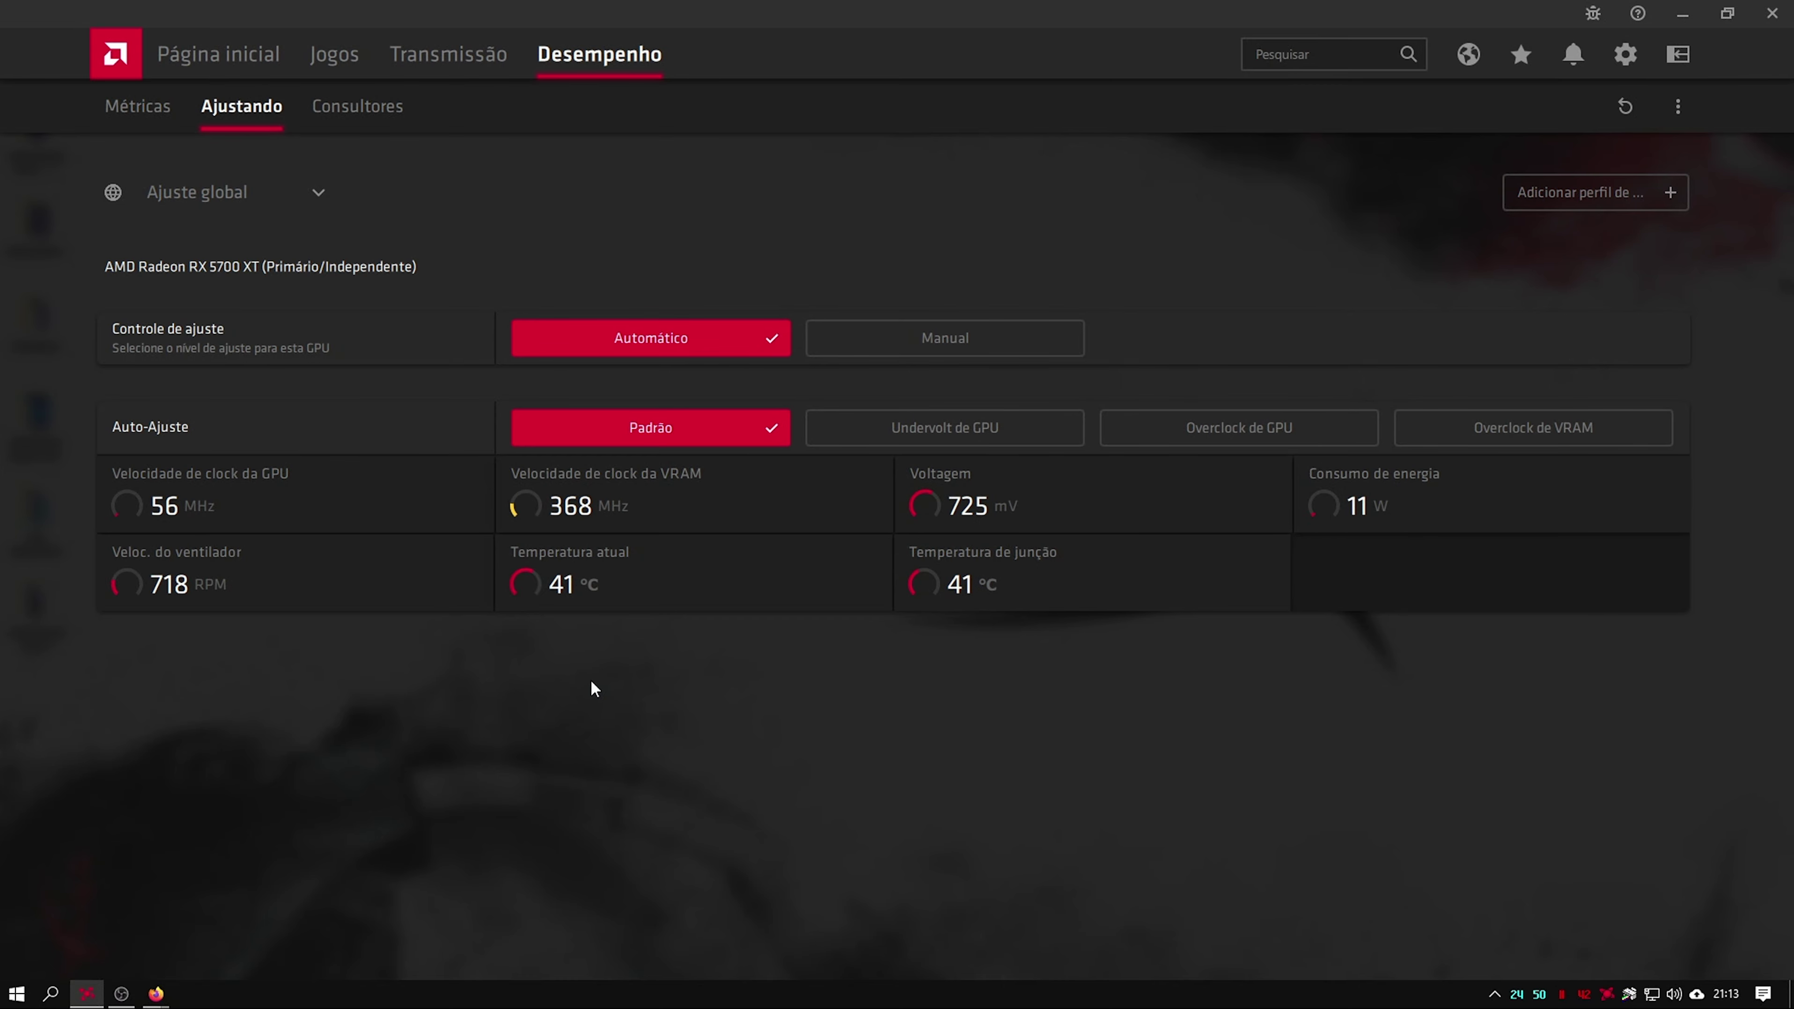
- Return to the system settings and view the snapshot export and import file dialogs, cancelling both
left_click(244, 54)
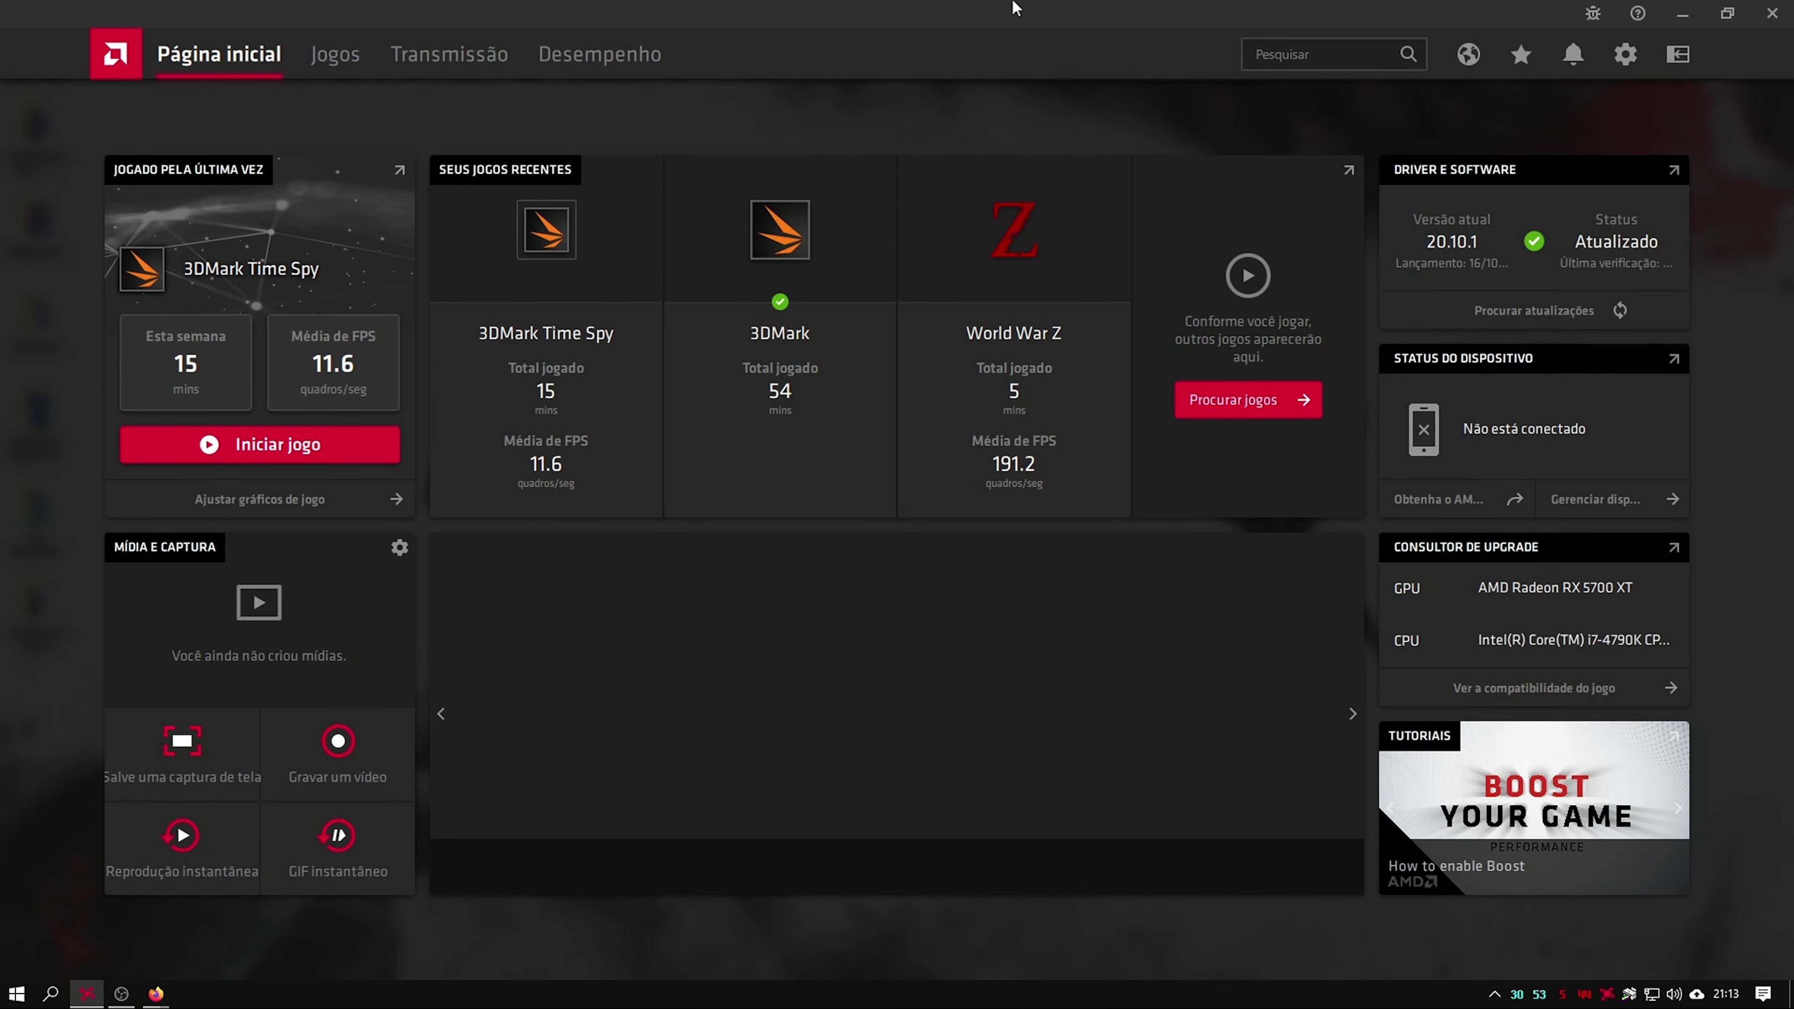
left_click(1625, 58)
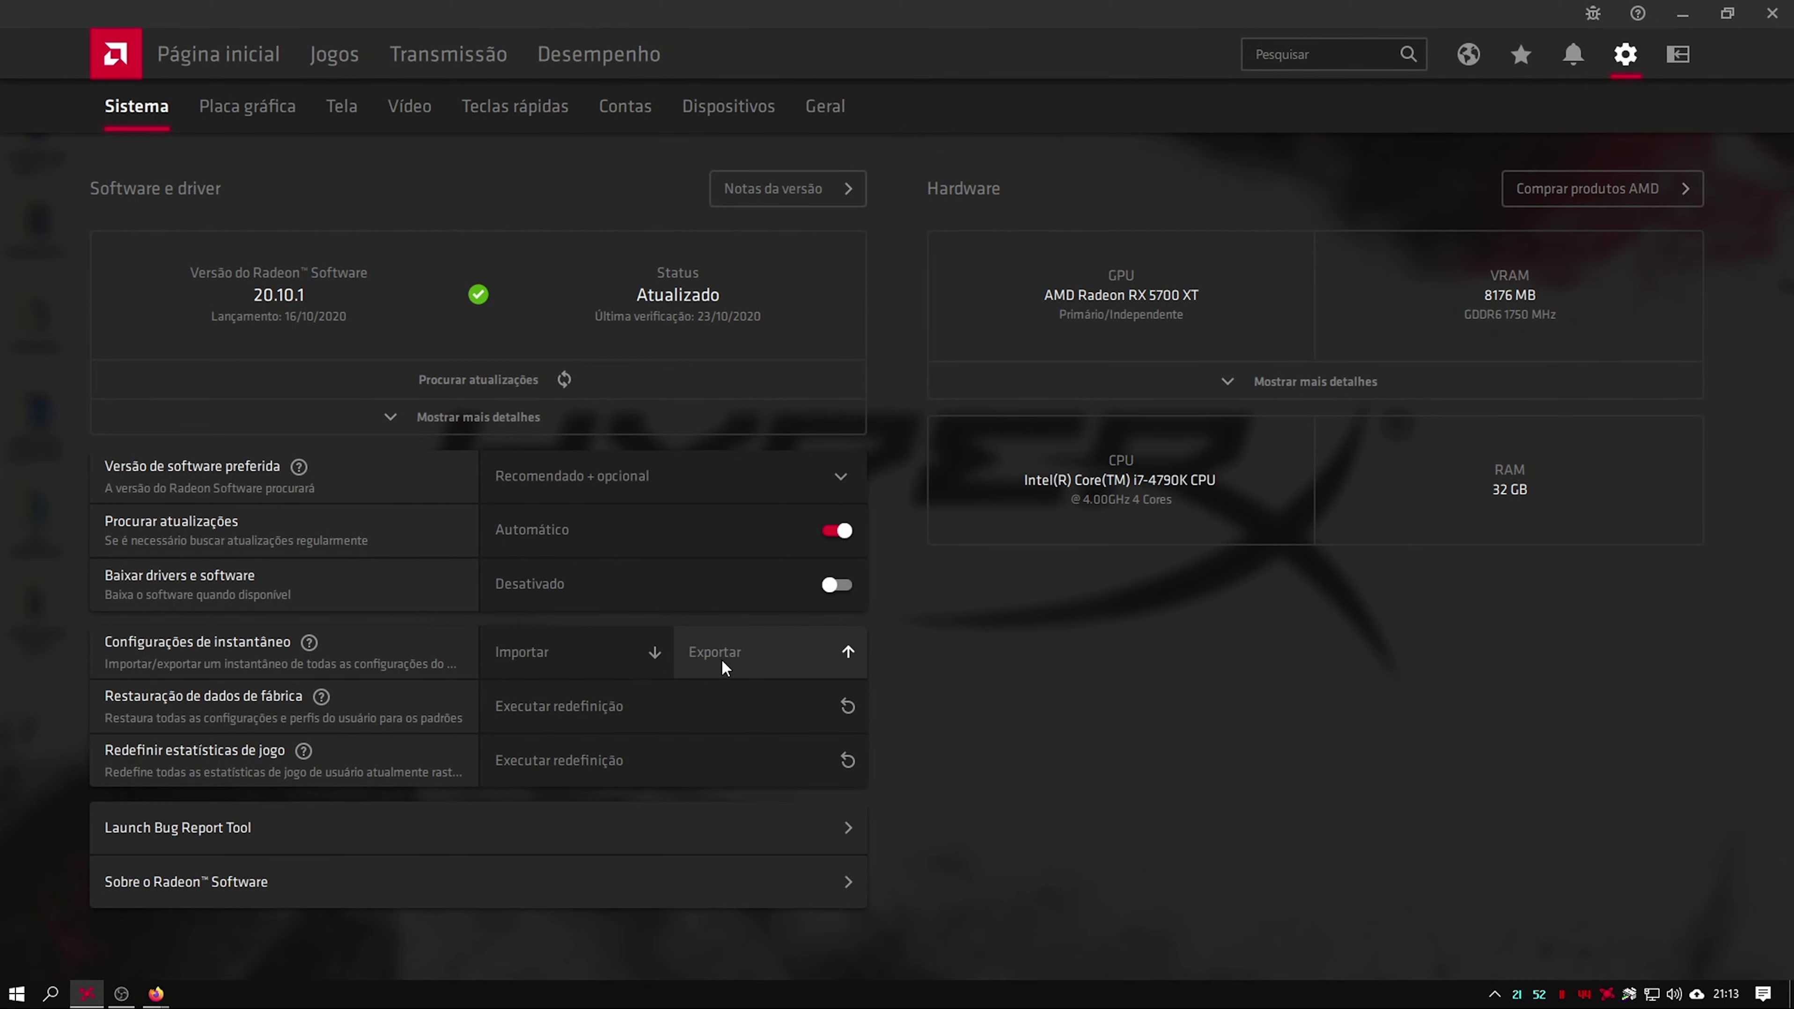
left_click(813, 661)
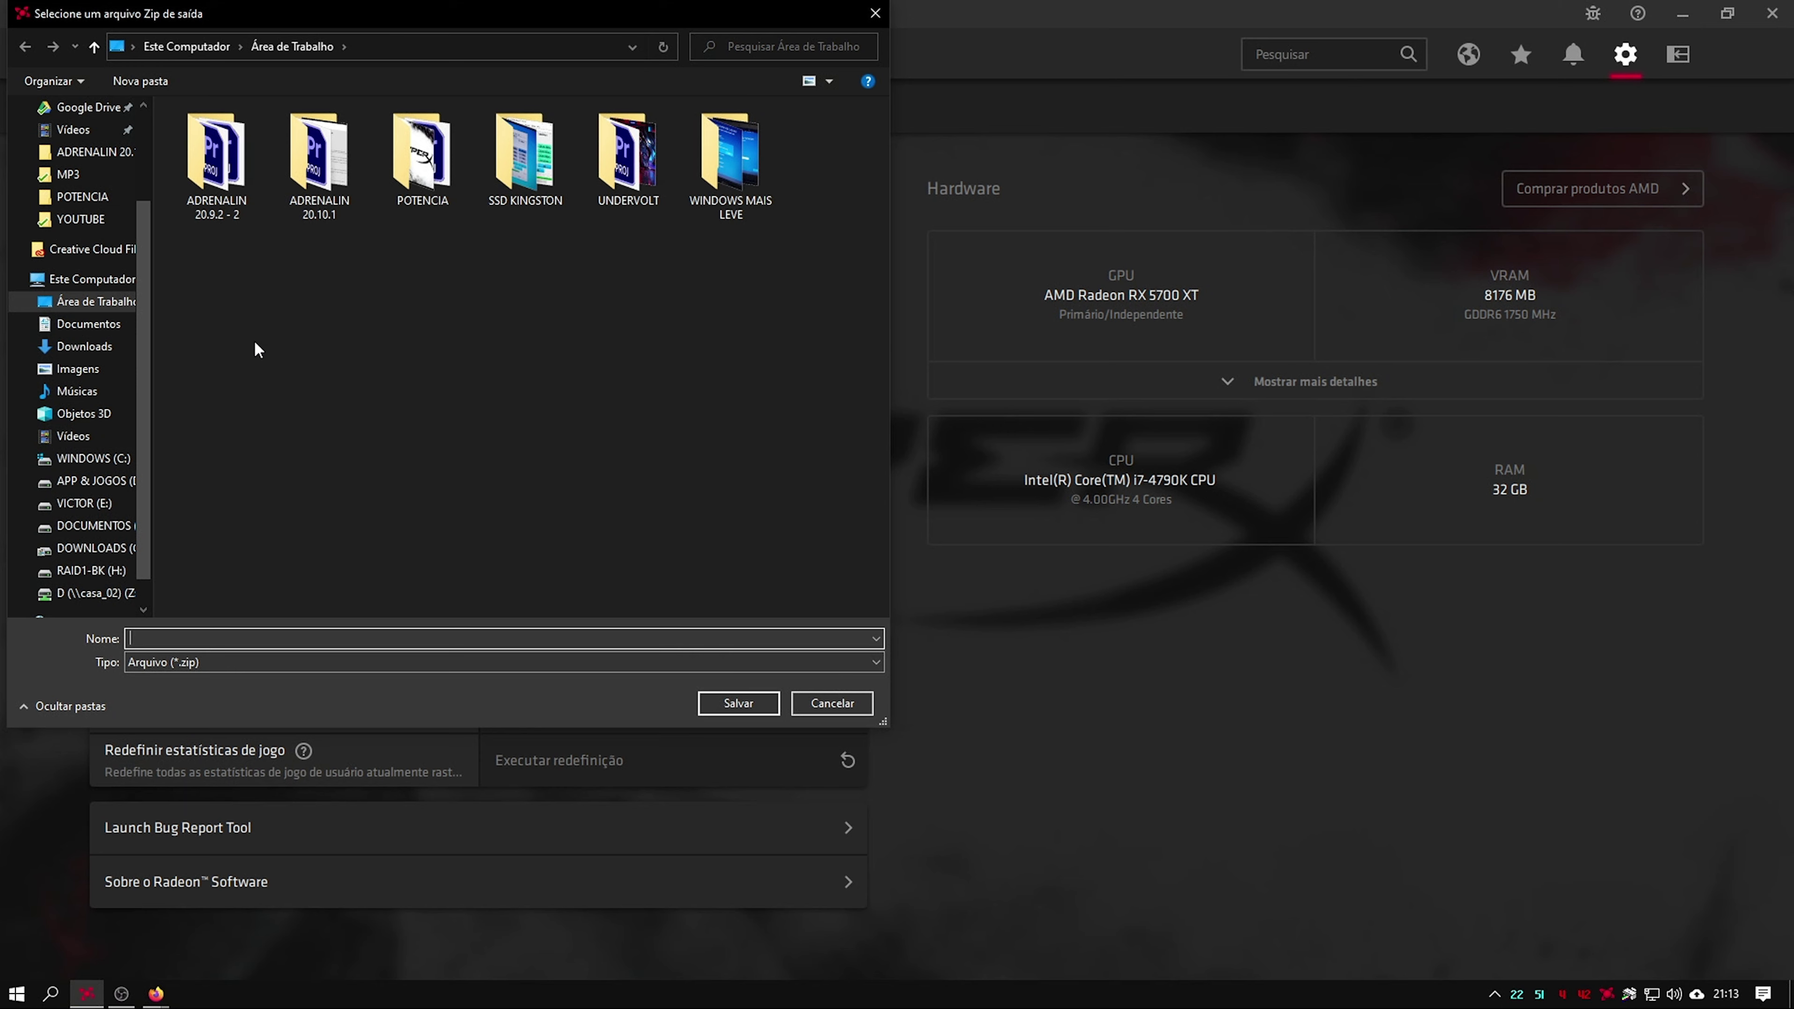
left_click(856, 705)
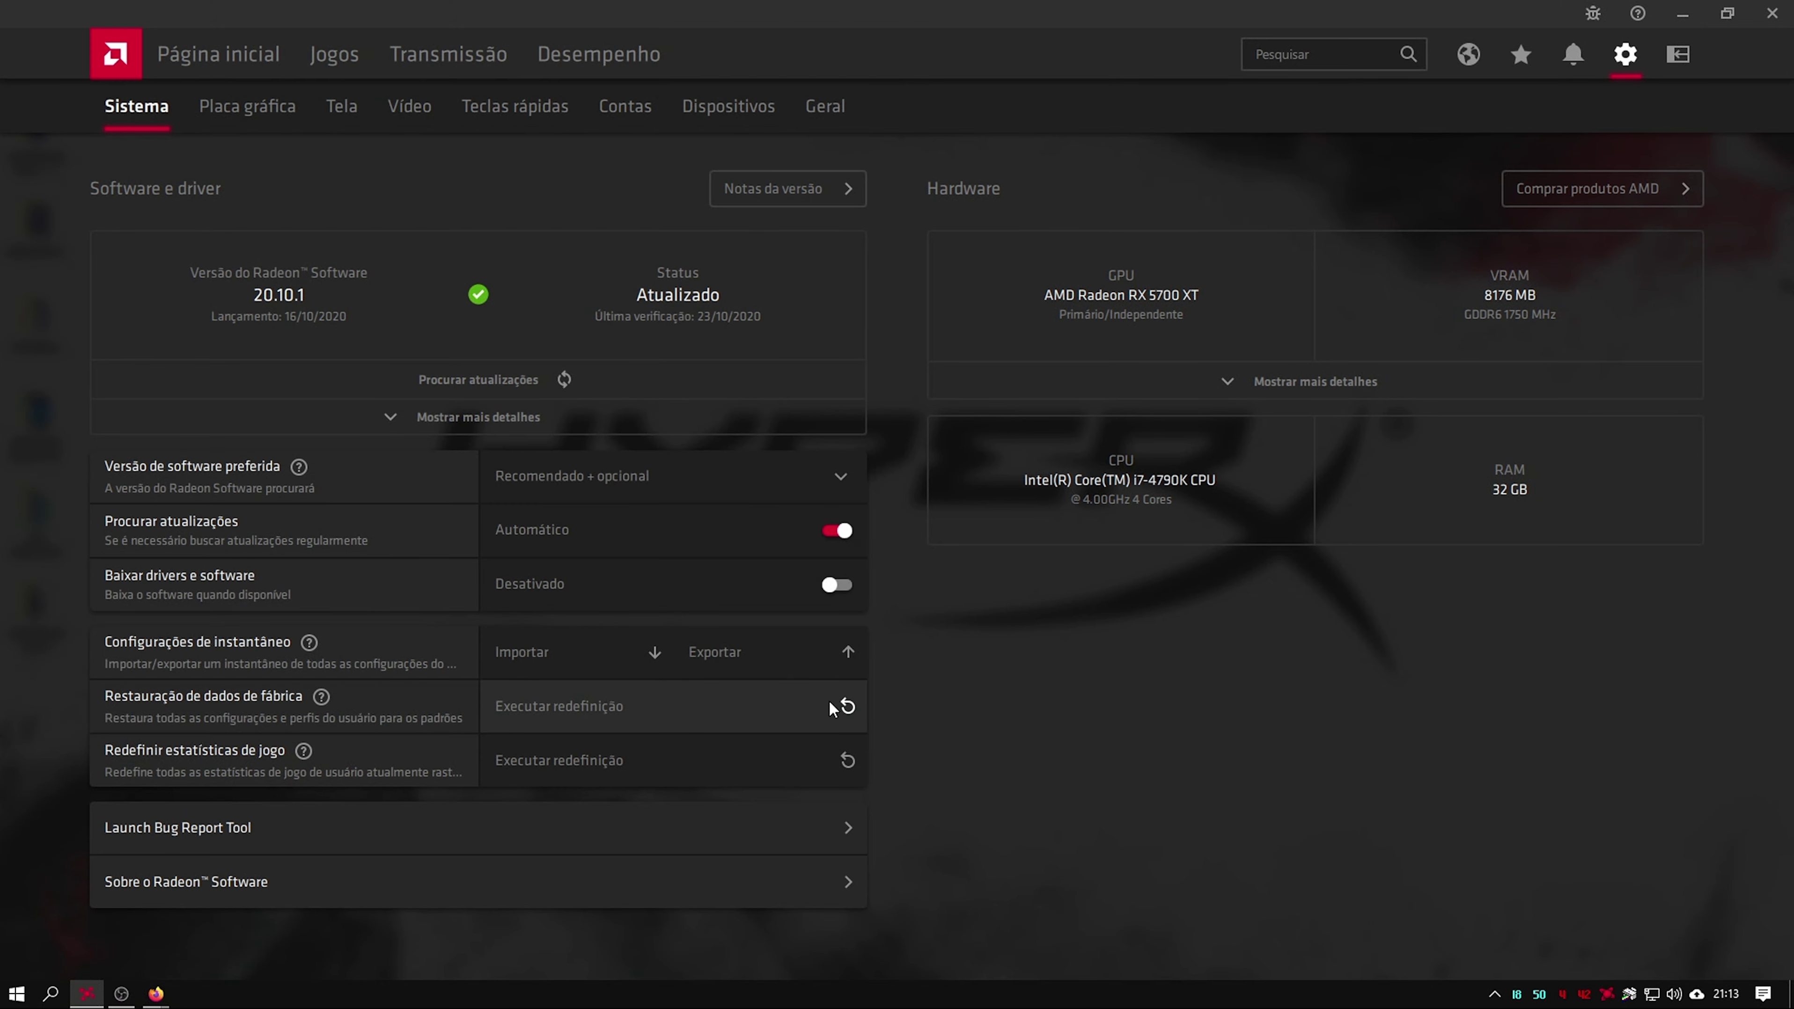
left_click(563, 650)
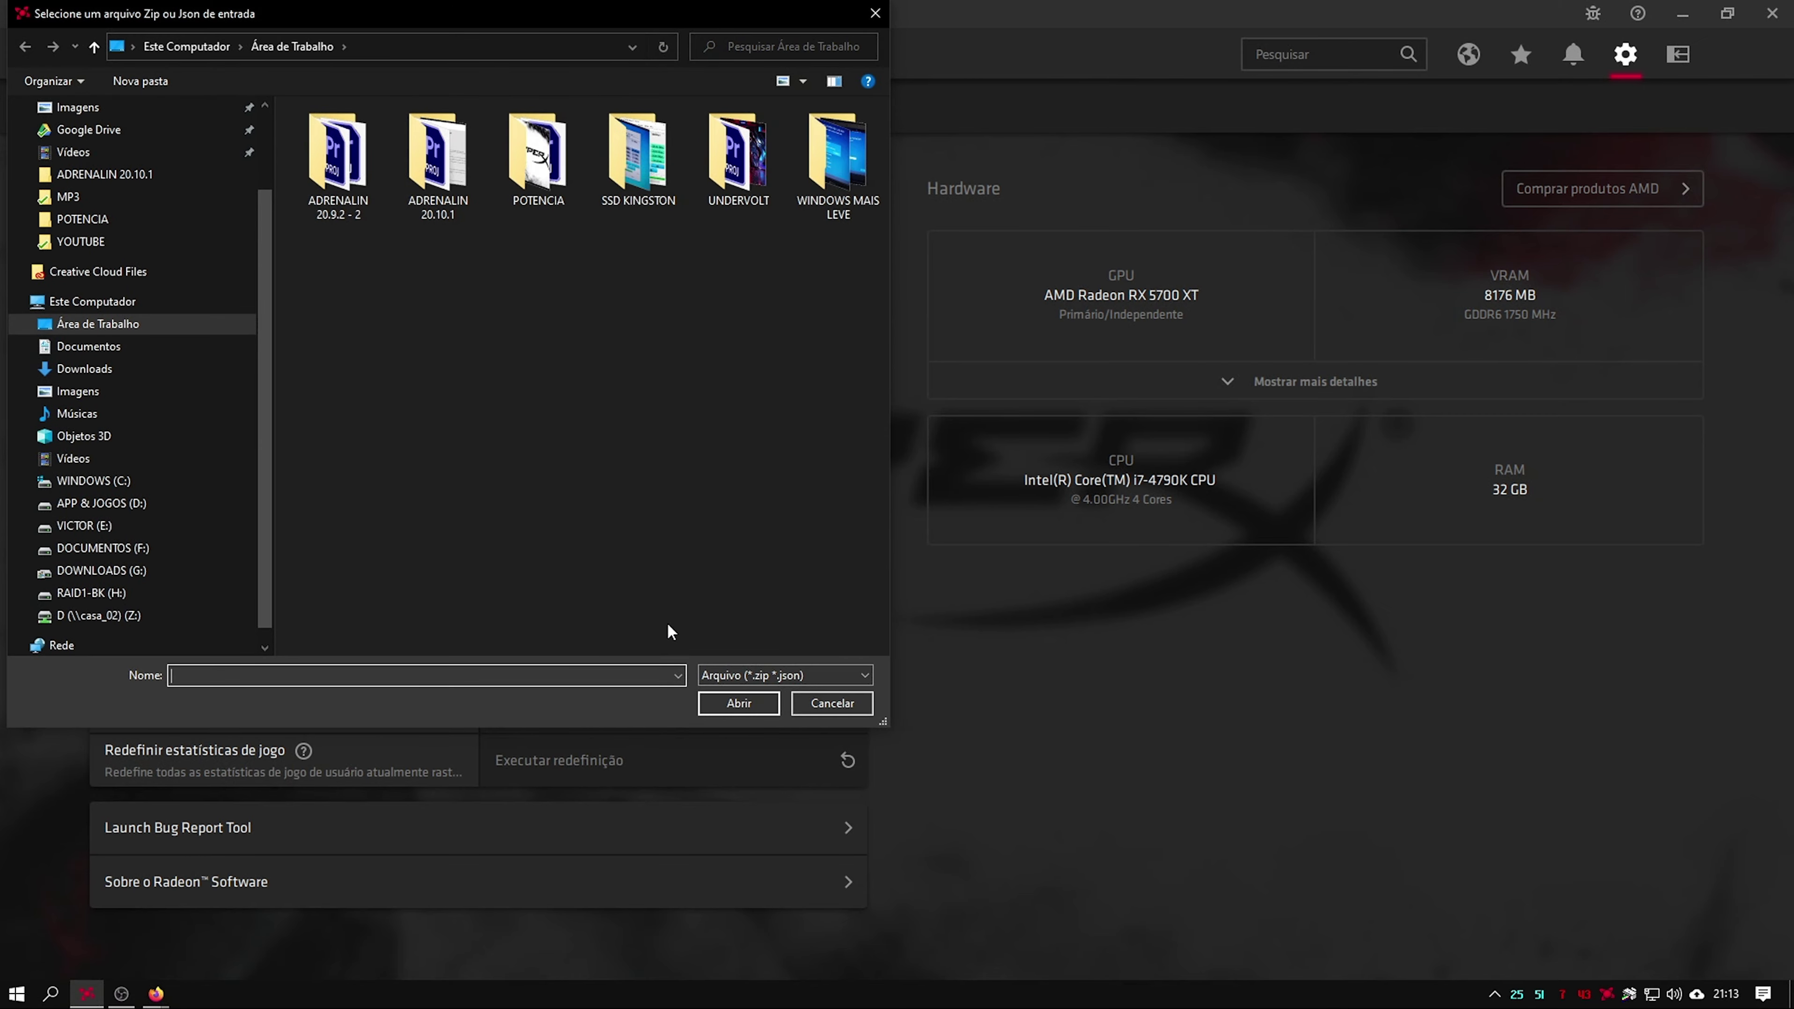
left_click(843, 704)
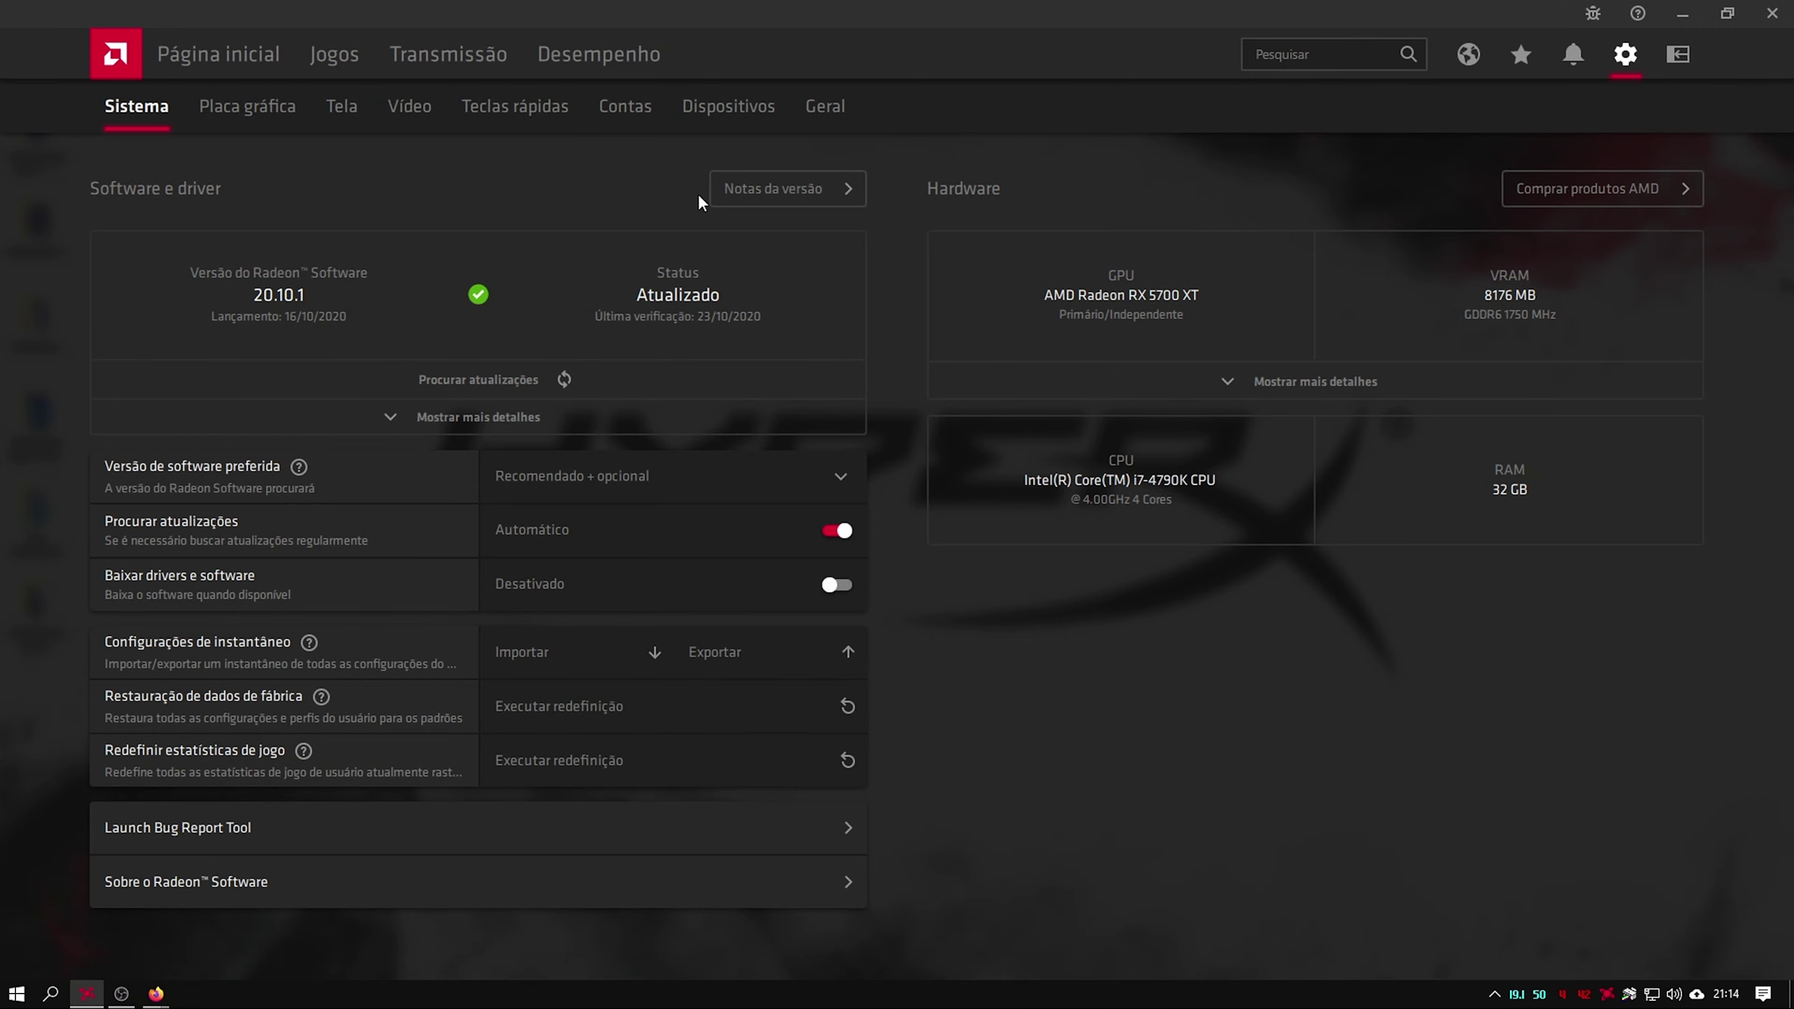
- Review the recent game statistics, reset all of them from the system settings, and return to the home page
left_click(202, 53)
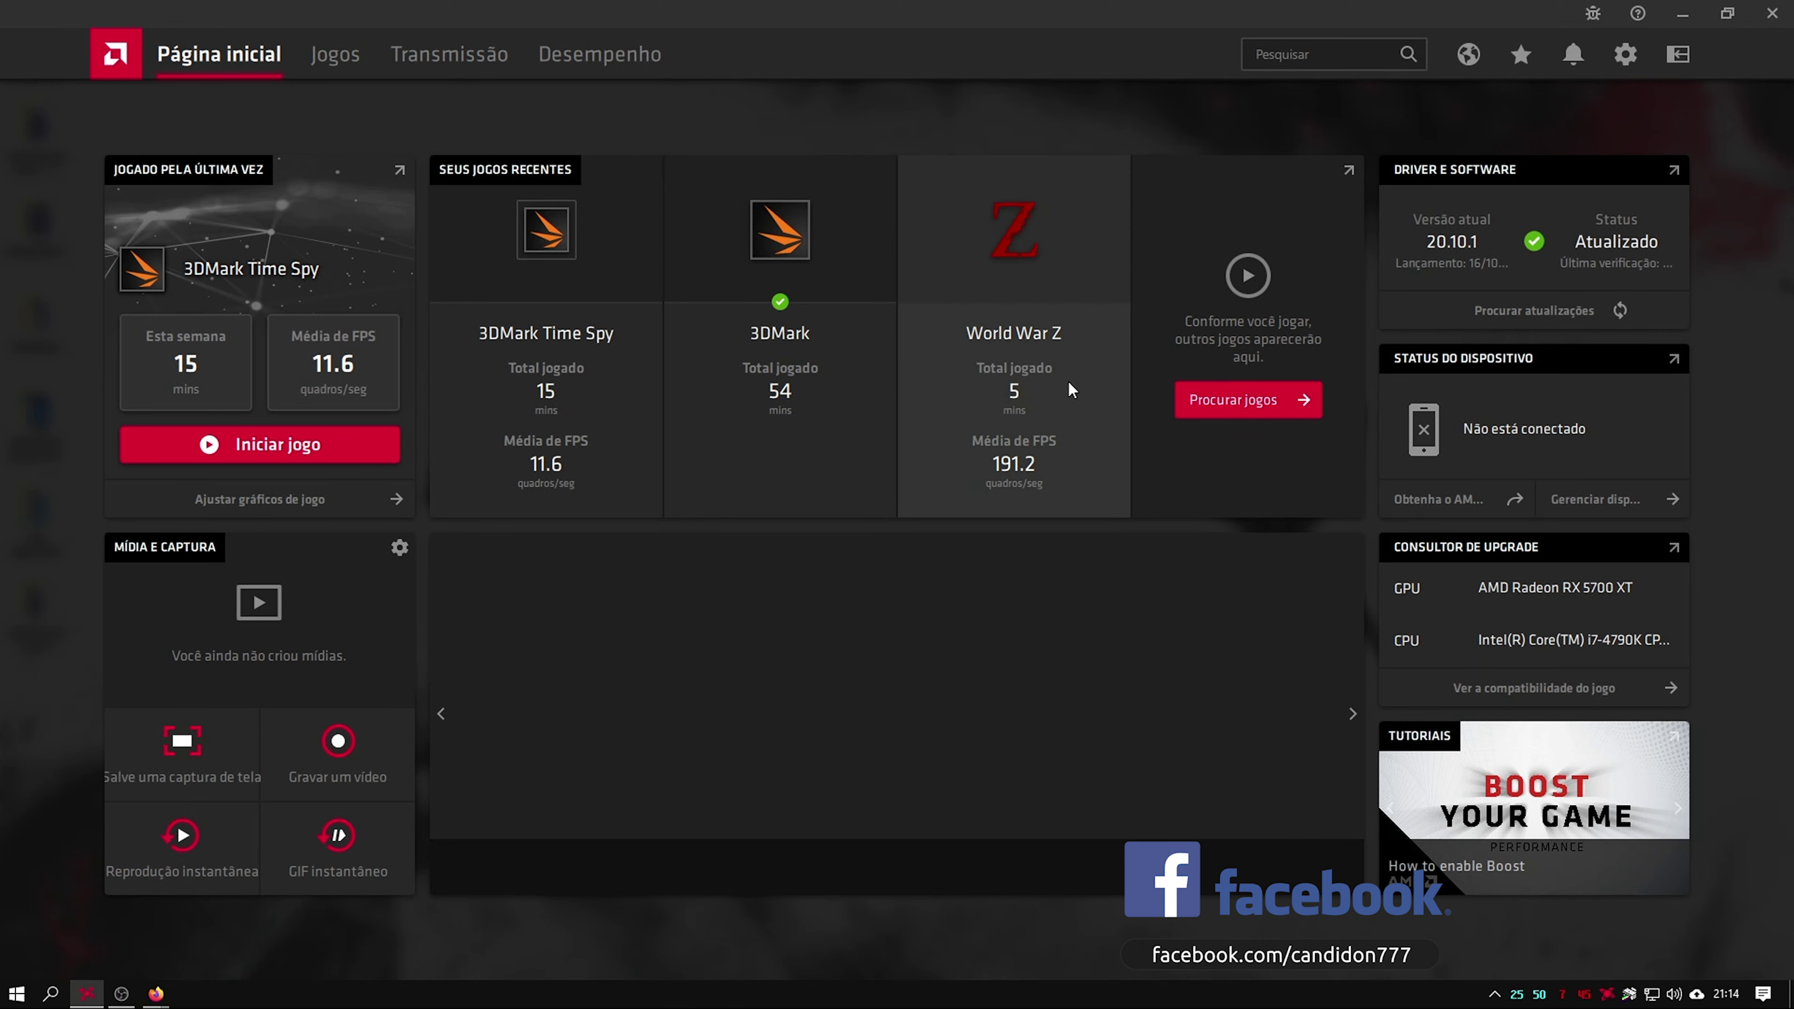
left_click(1625, 55)
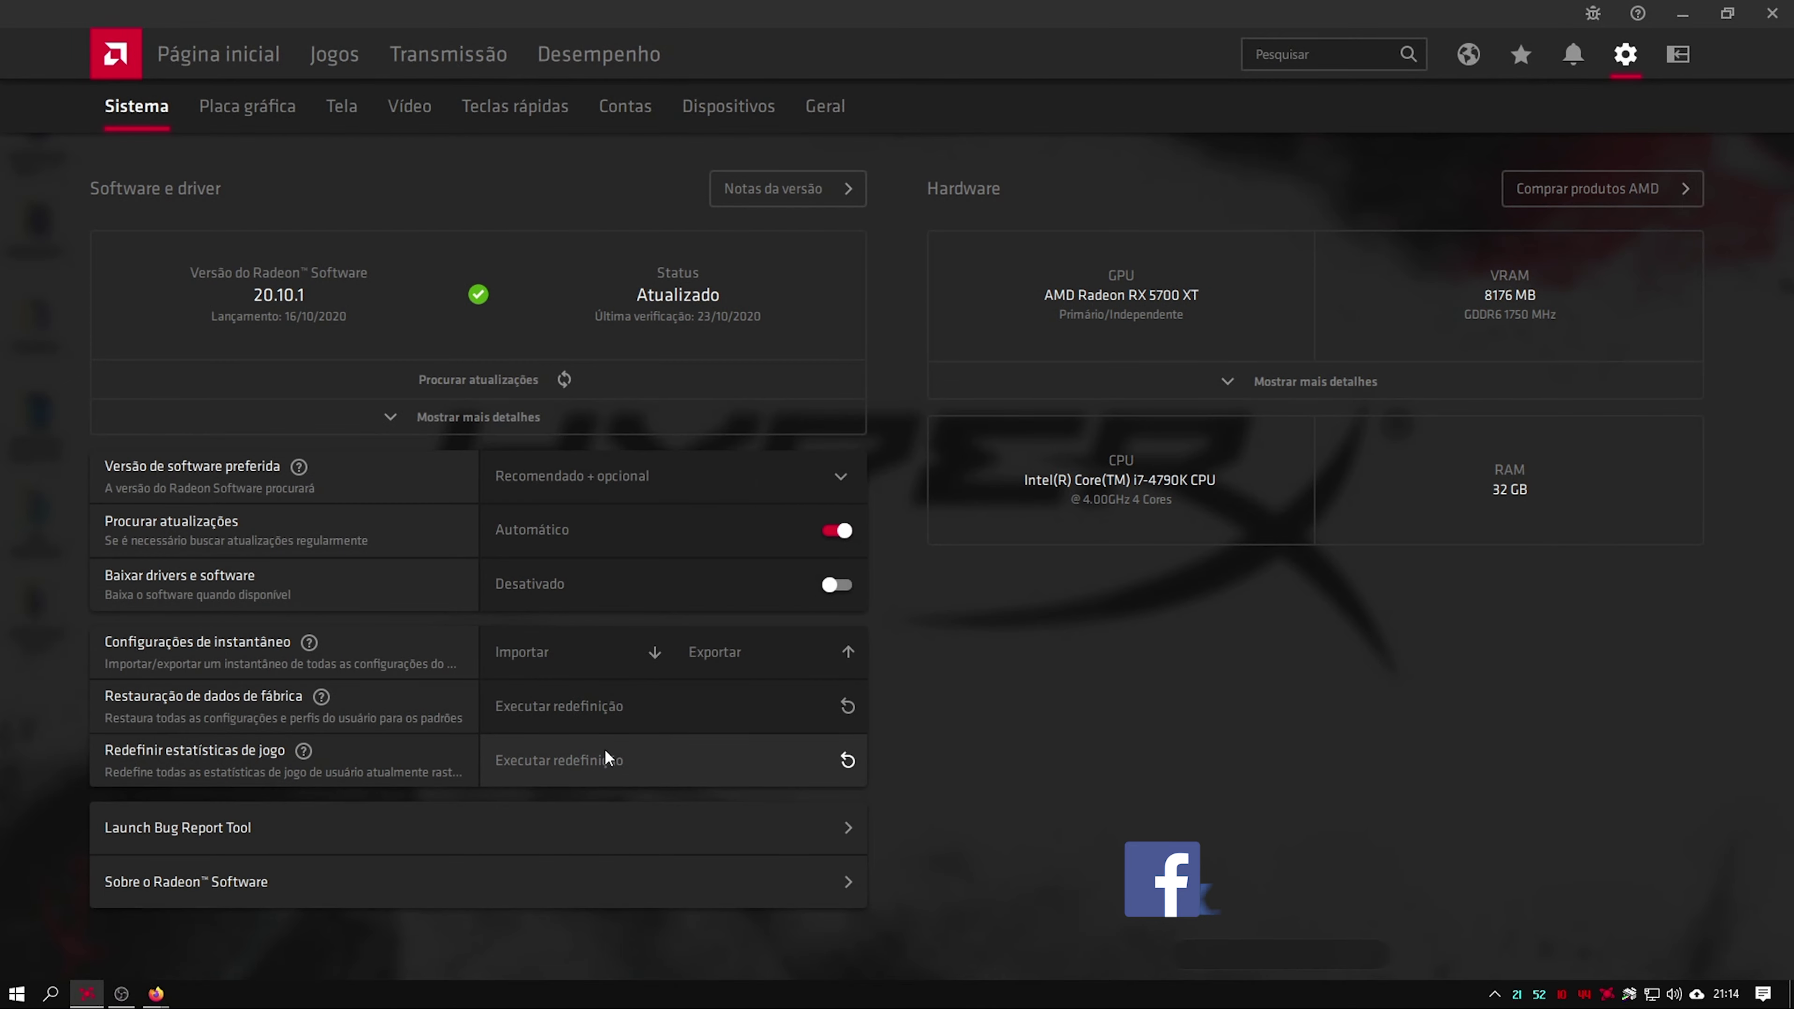
left_click(598, 752)
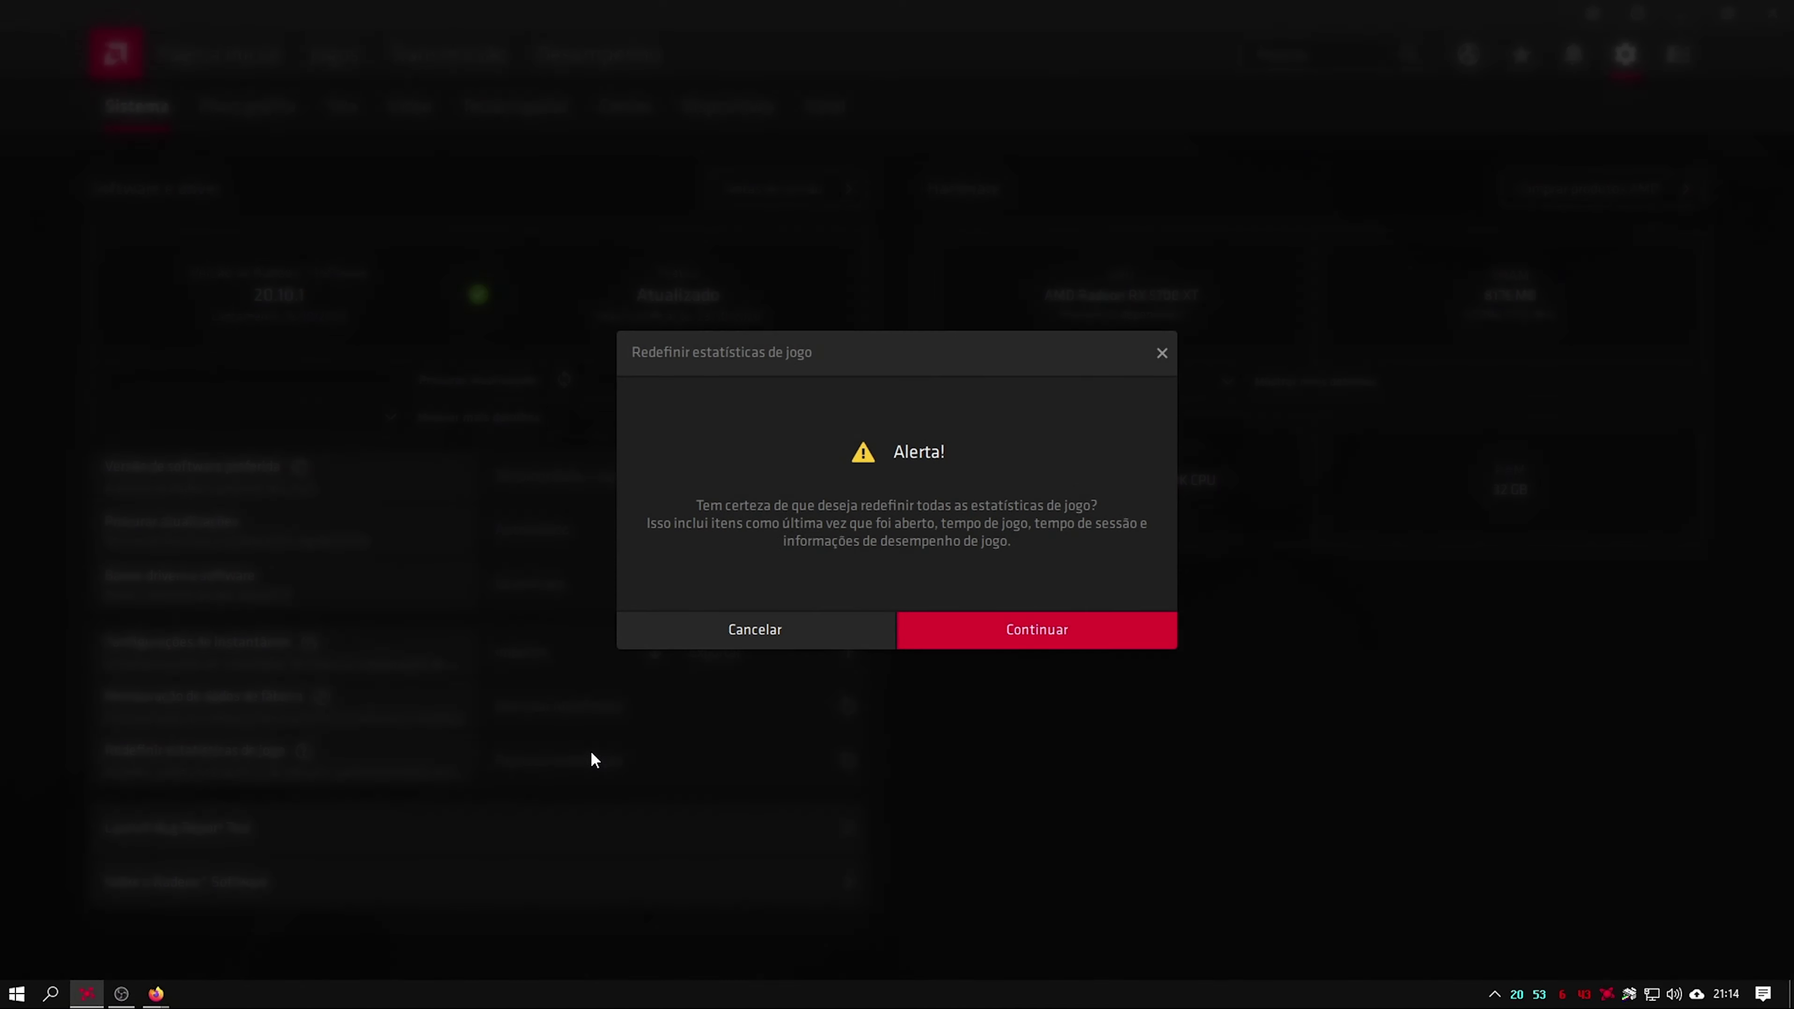
left_click(1091, 614)
left_click(227, 42)
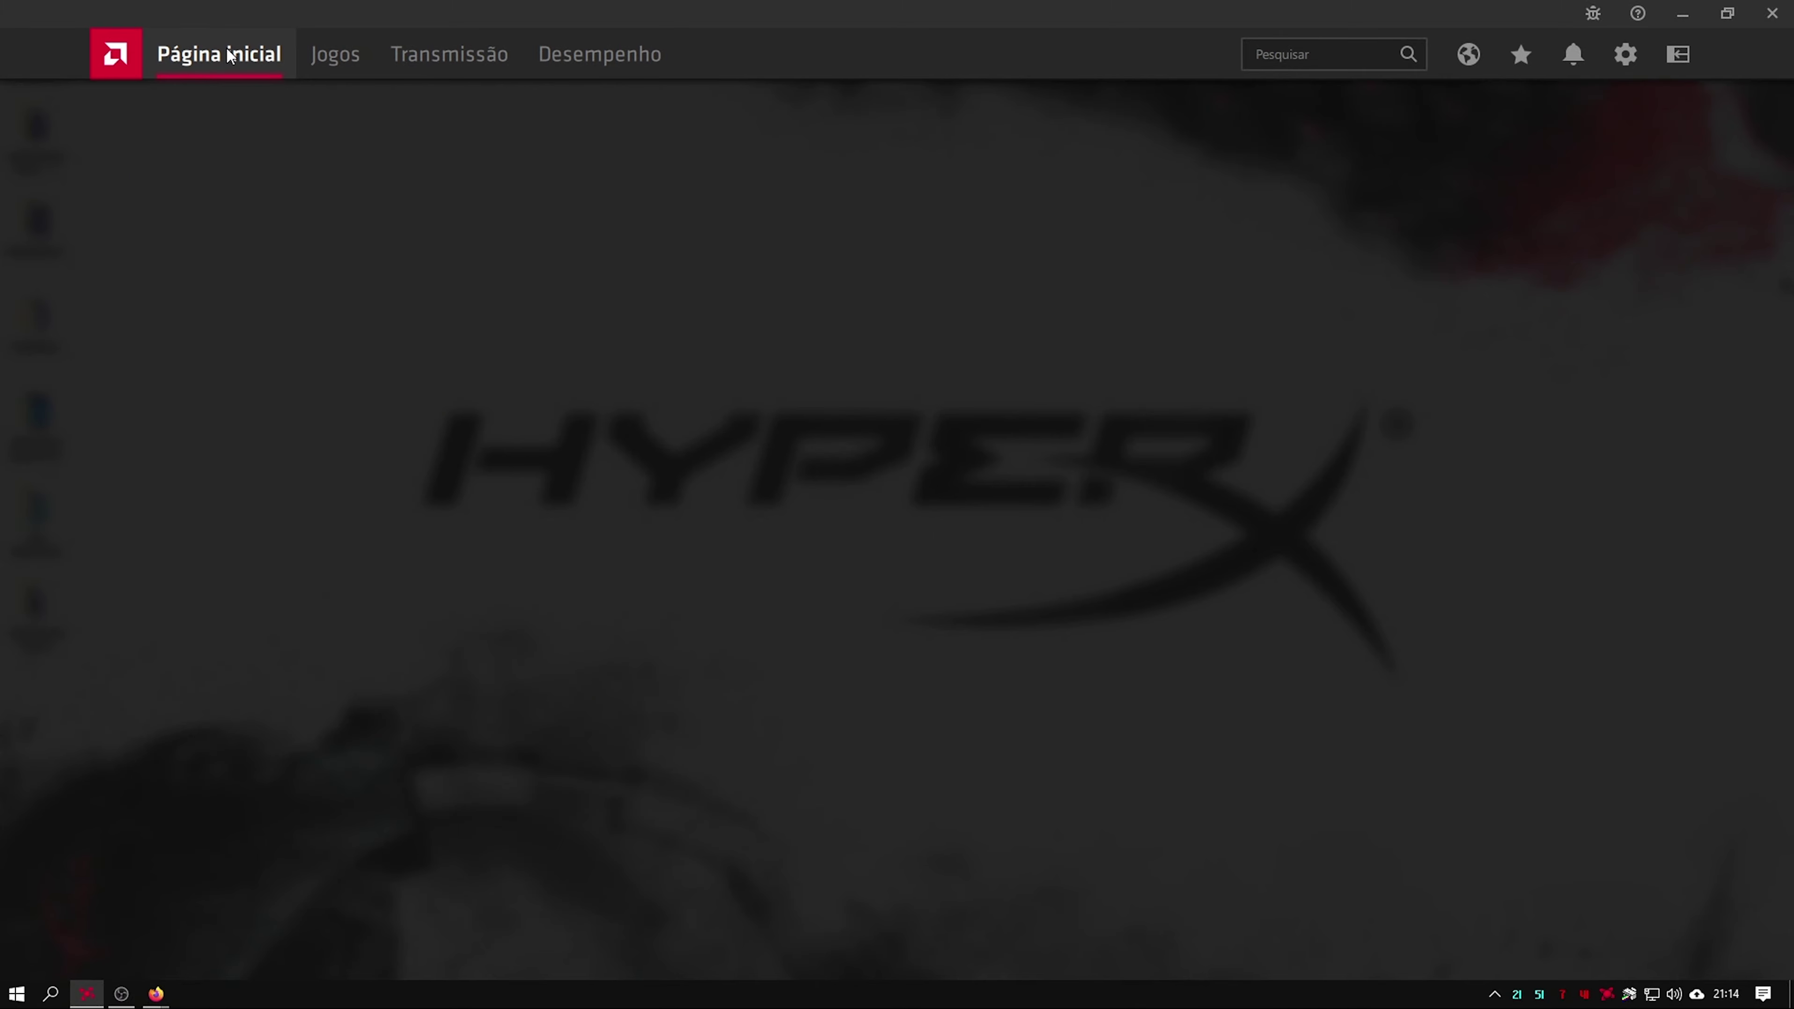
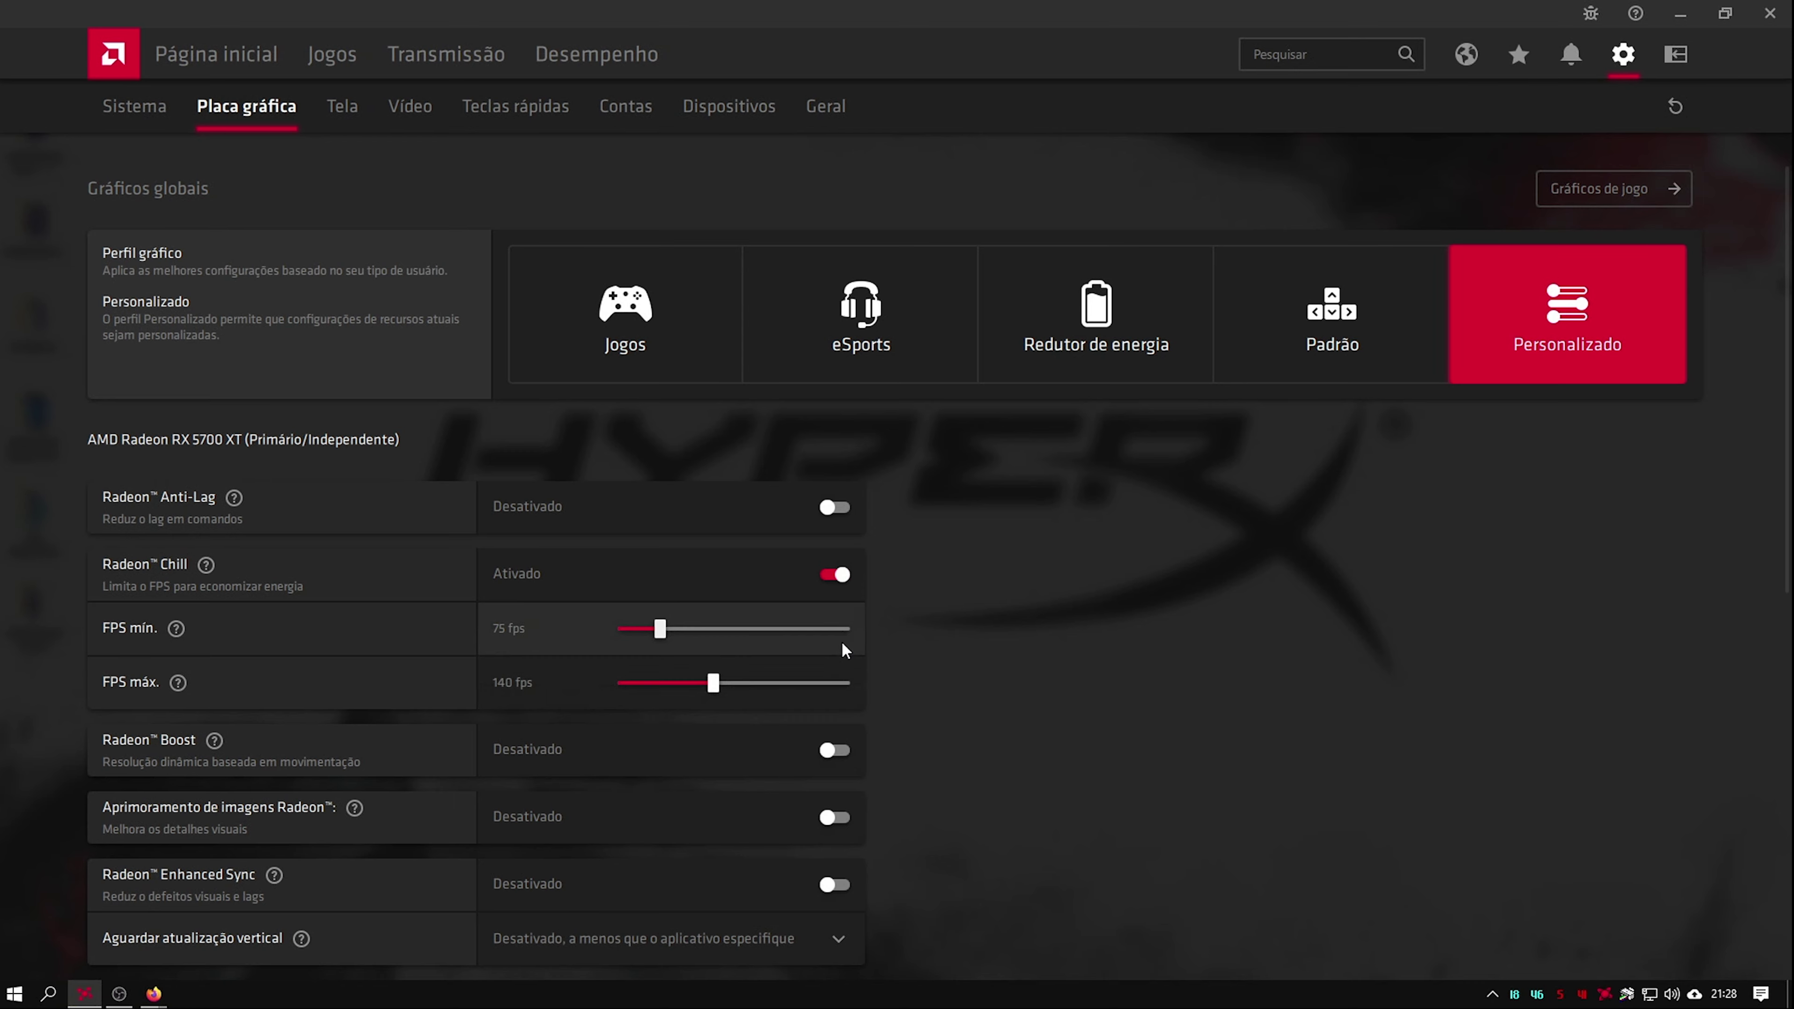
- Turn off Radeon Chill in the global graphics settings and view the explanation of Radeon Anti-Lag
left_click(835, 574)
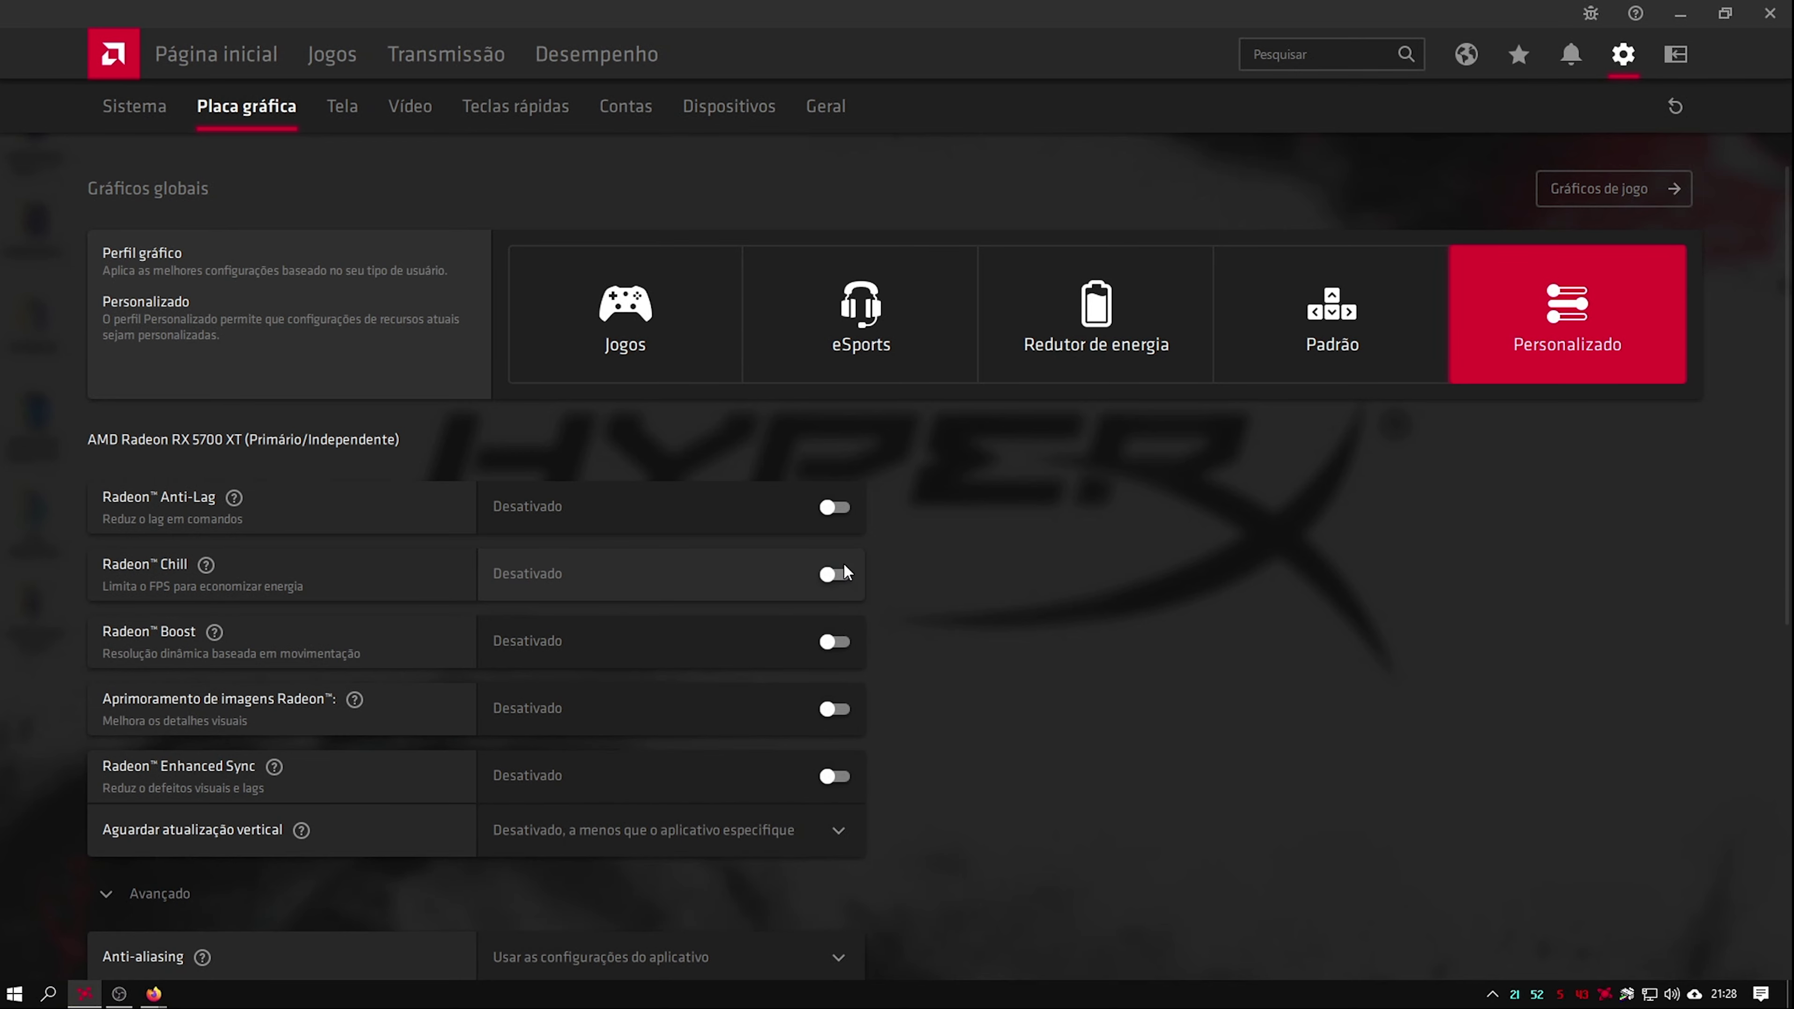
mouse_move(235, 500)
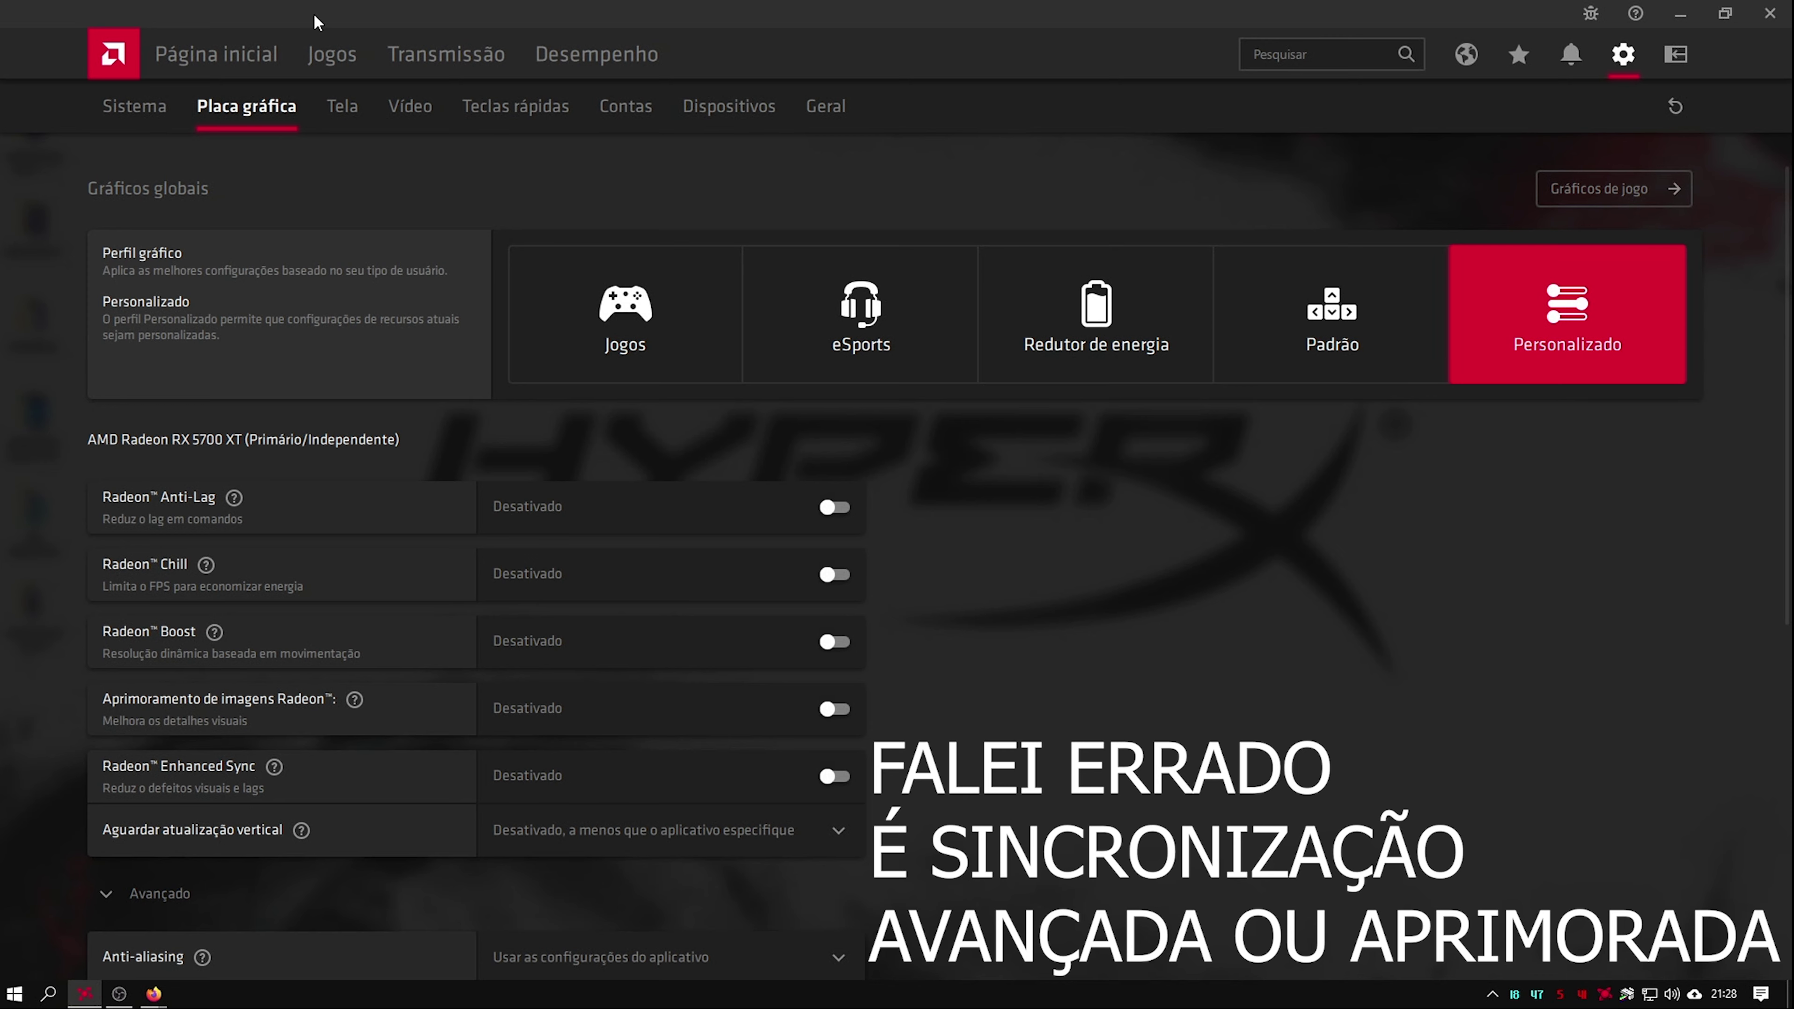
- Review the display, graphics and video settings, and toggle AMD FreeSync off and back on for the monitor
left_click(362, 116)
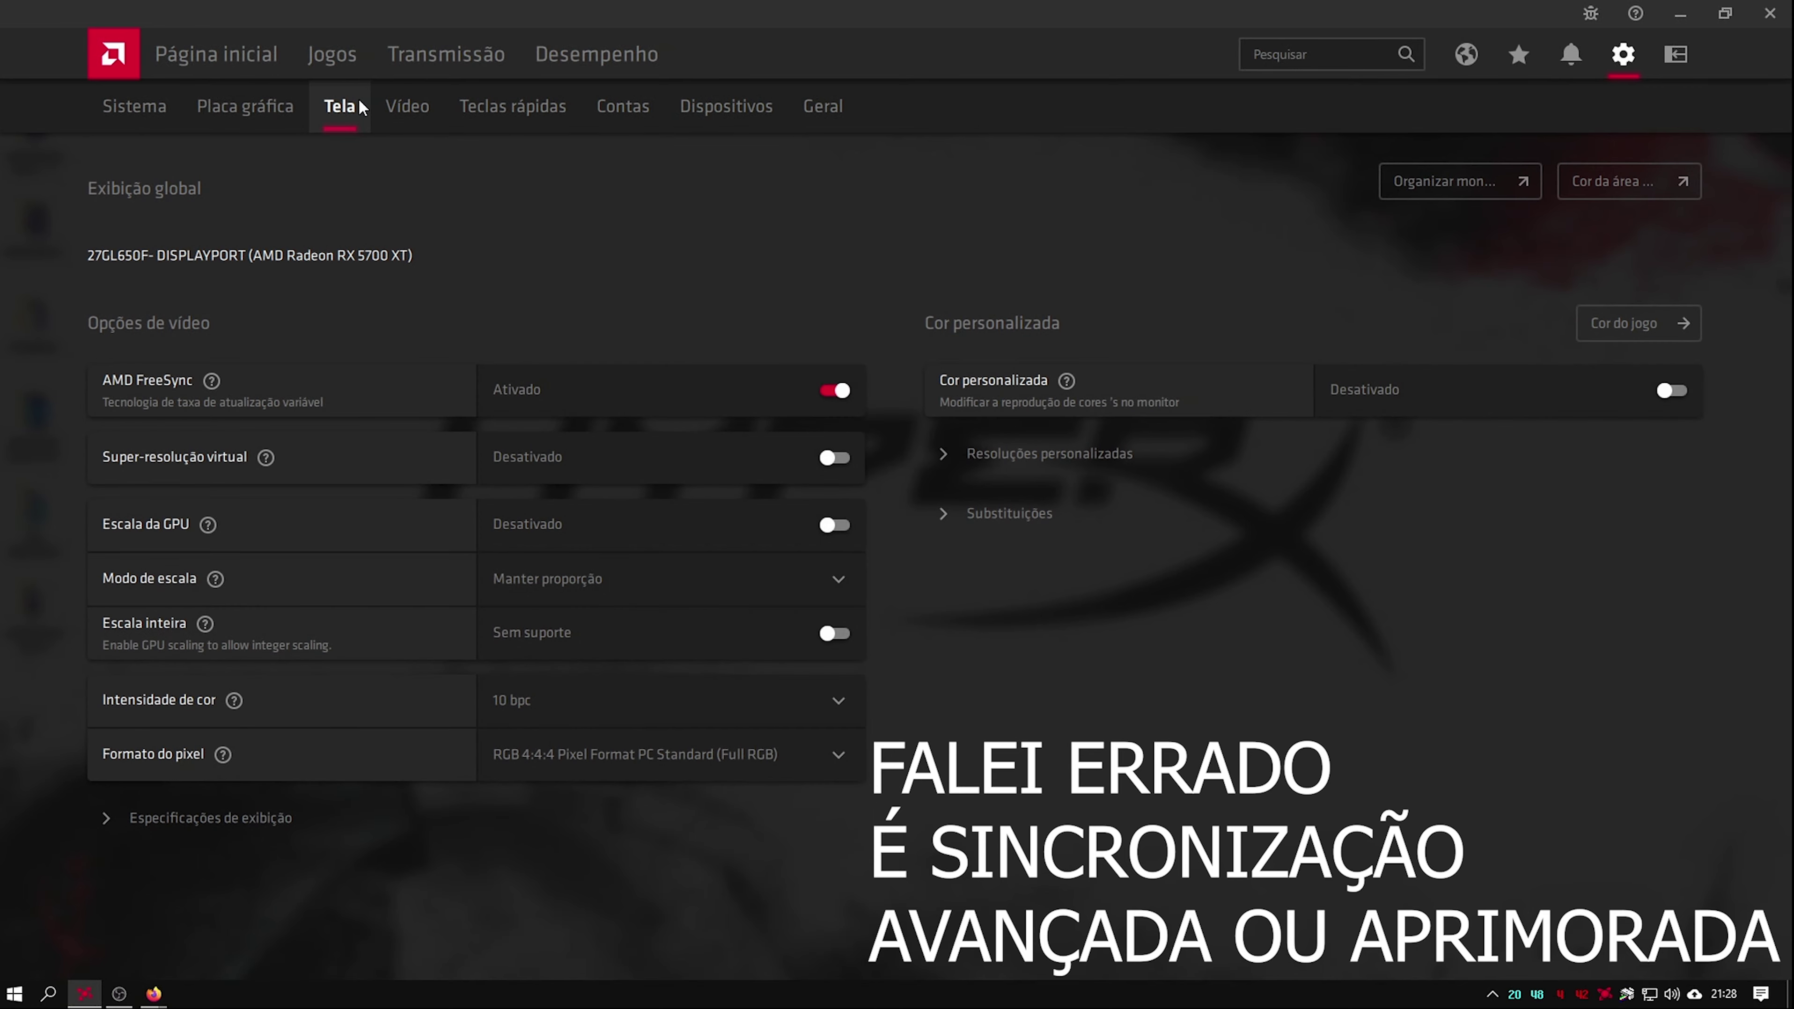
left_click(252, 103)
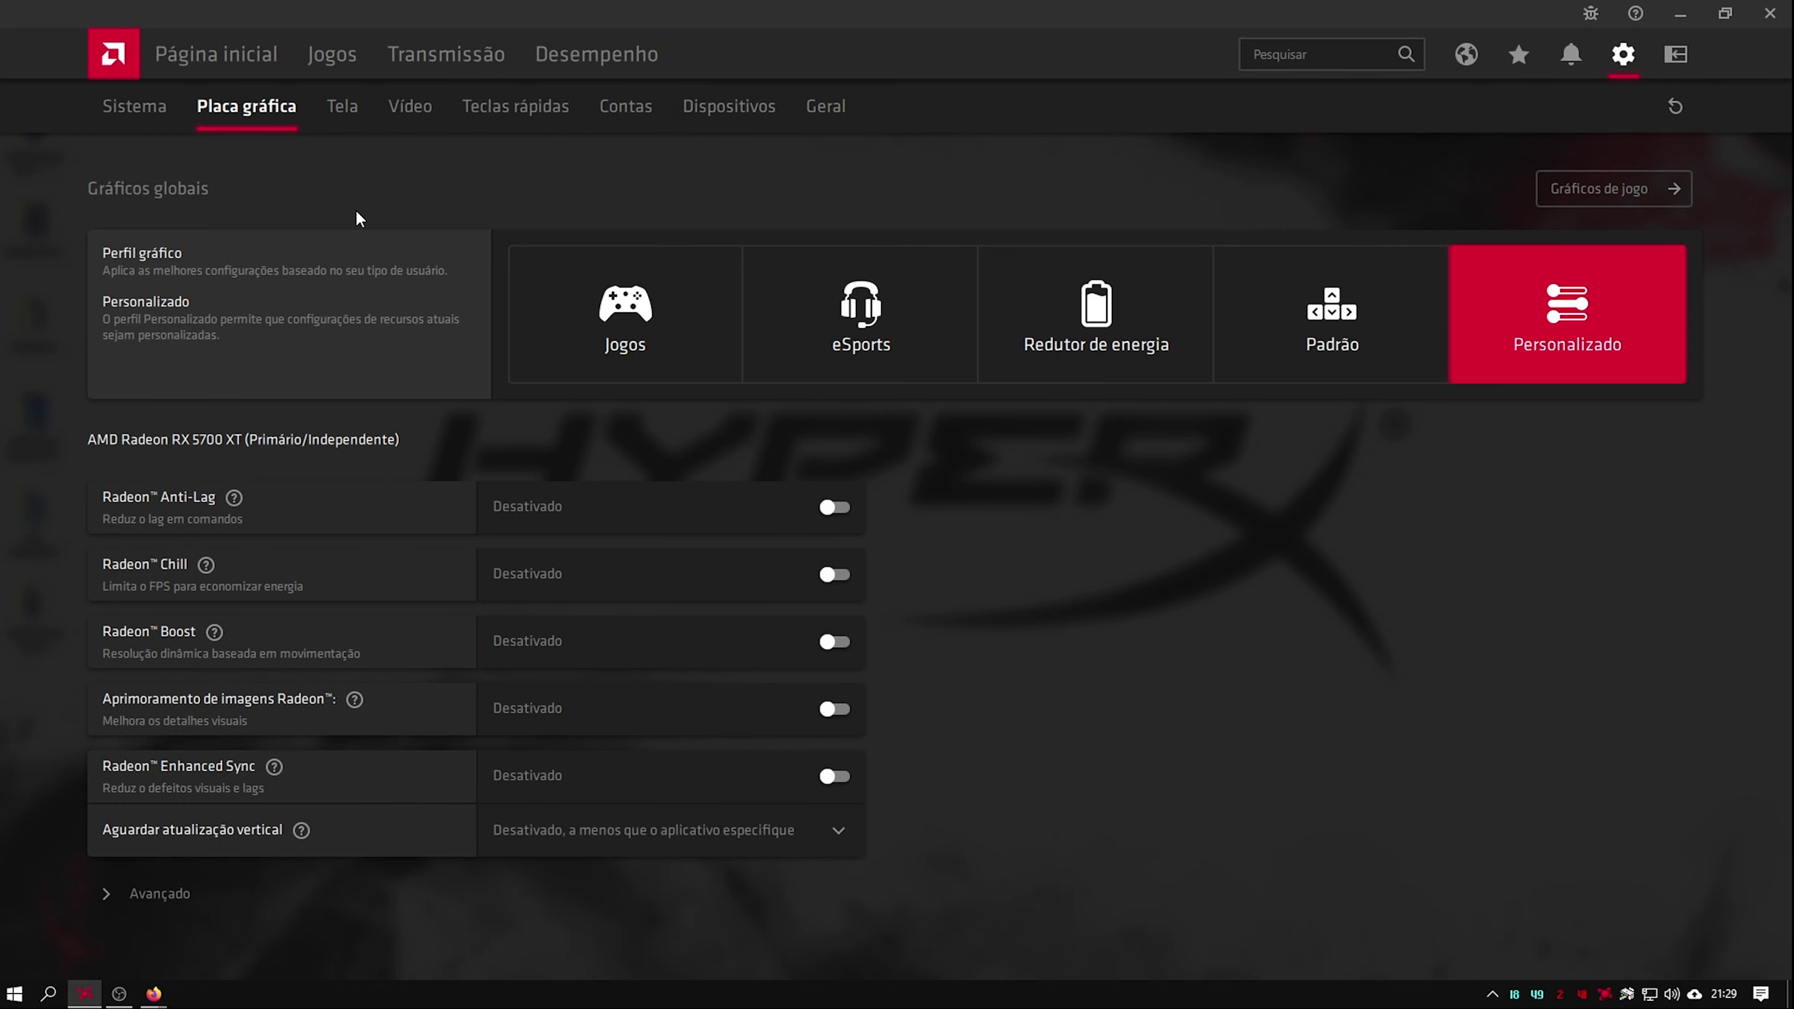
left_click(417, 105)
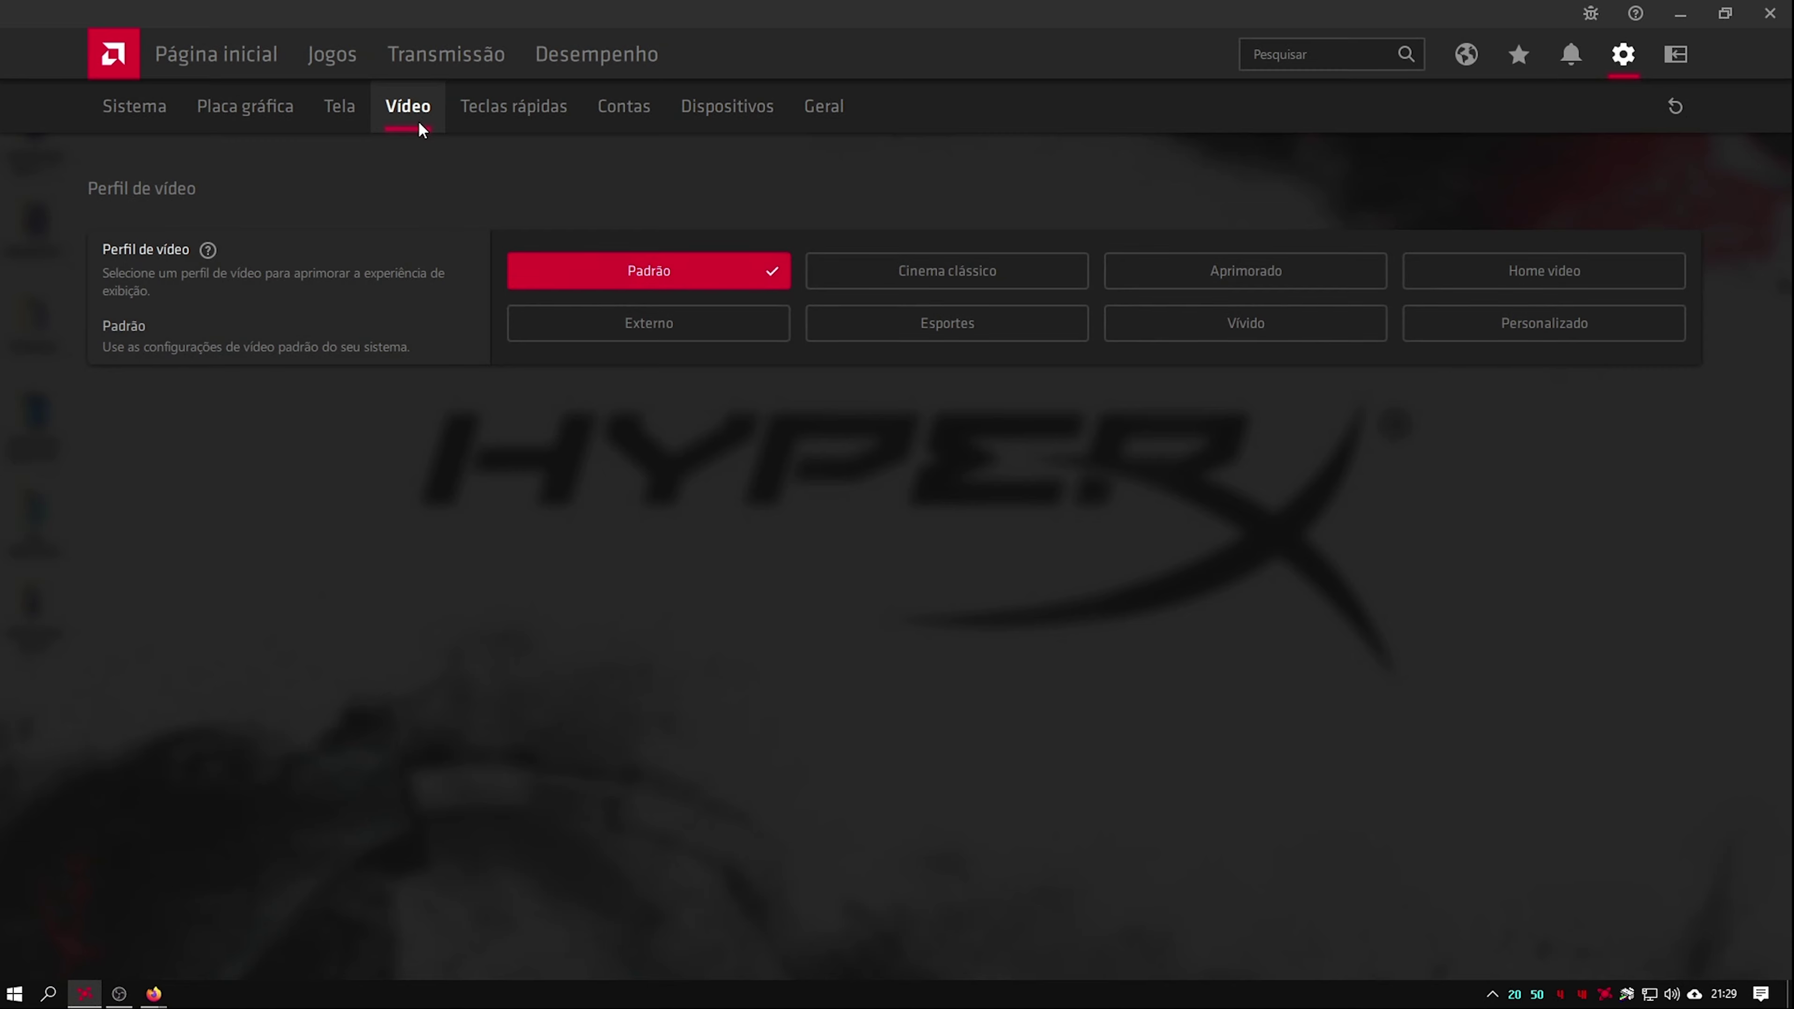
left_click(342, 107)
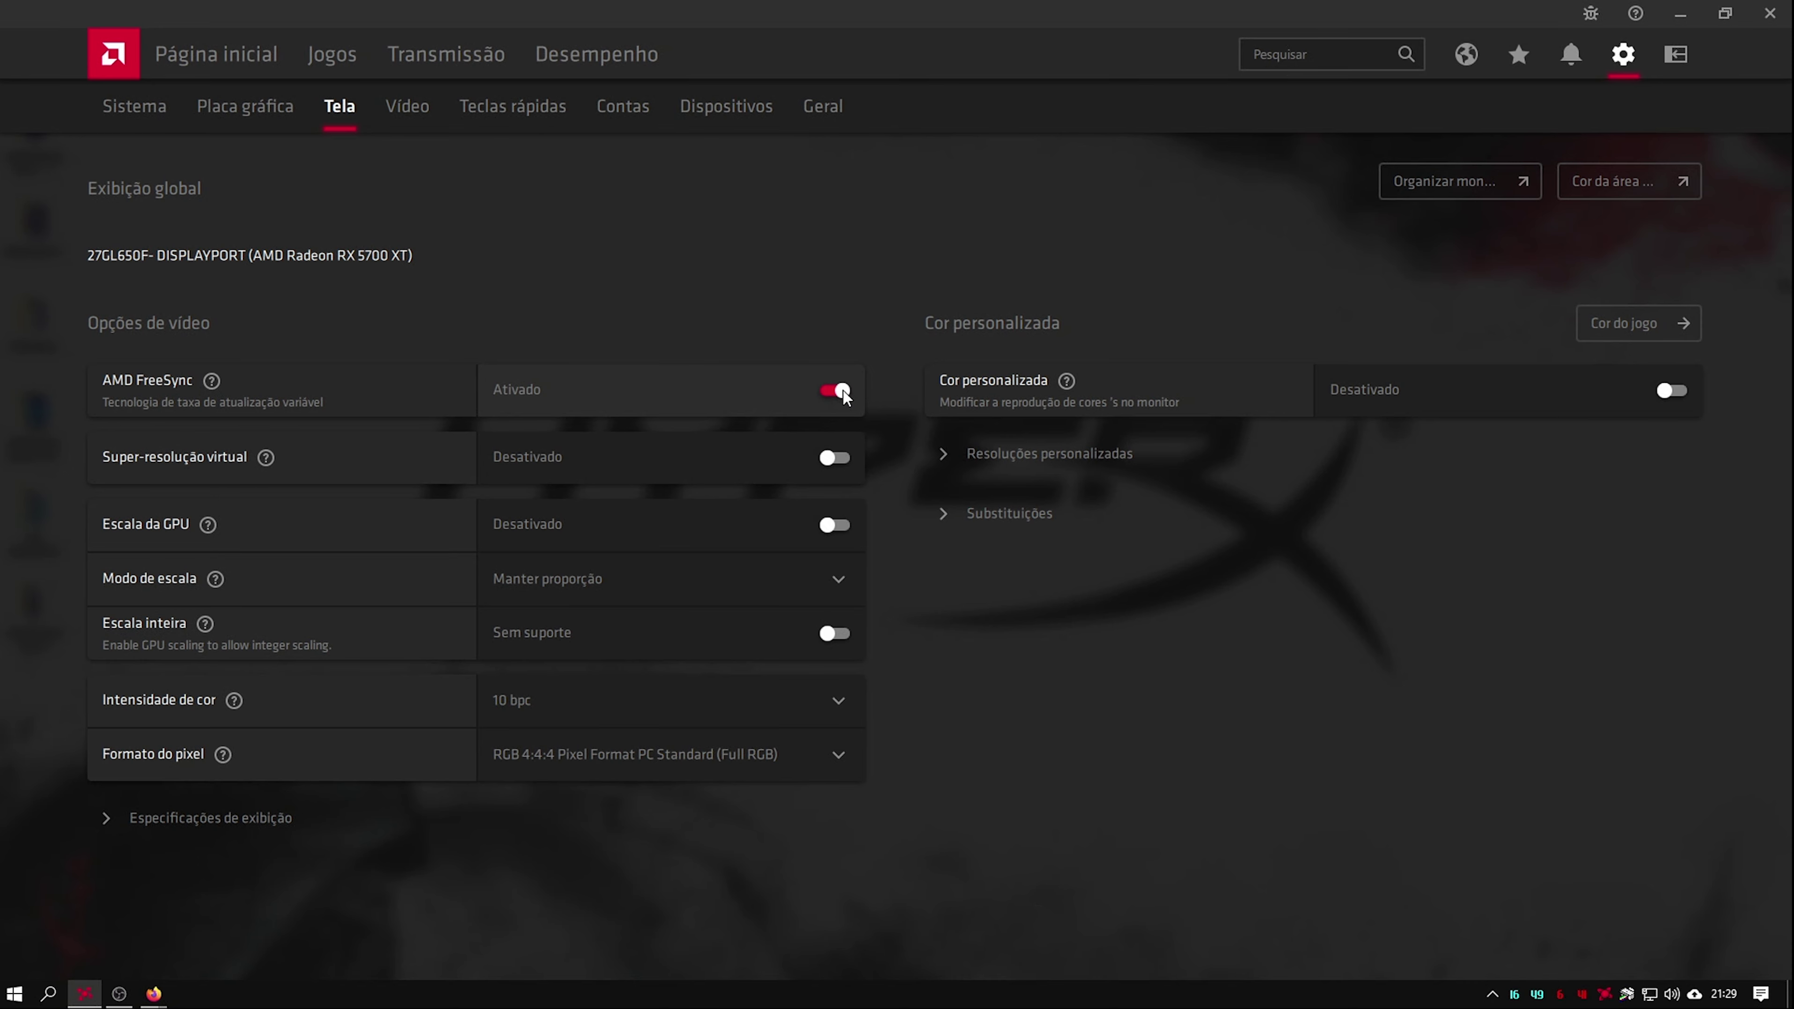
left_click(842, 391)
left_click(842, 391)
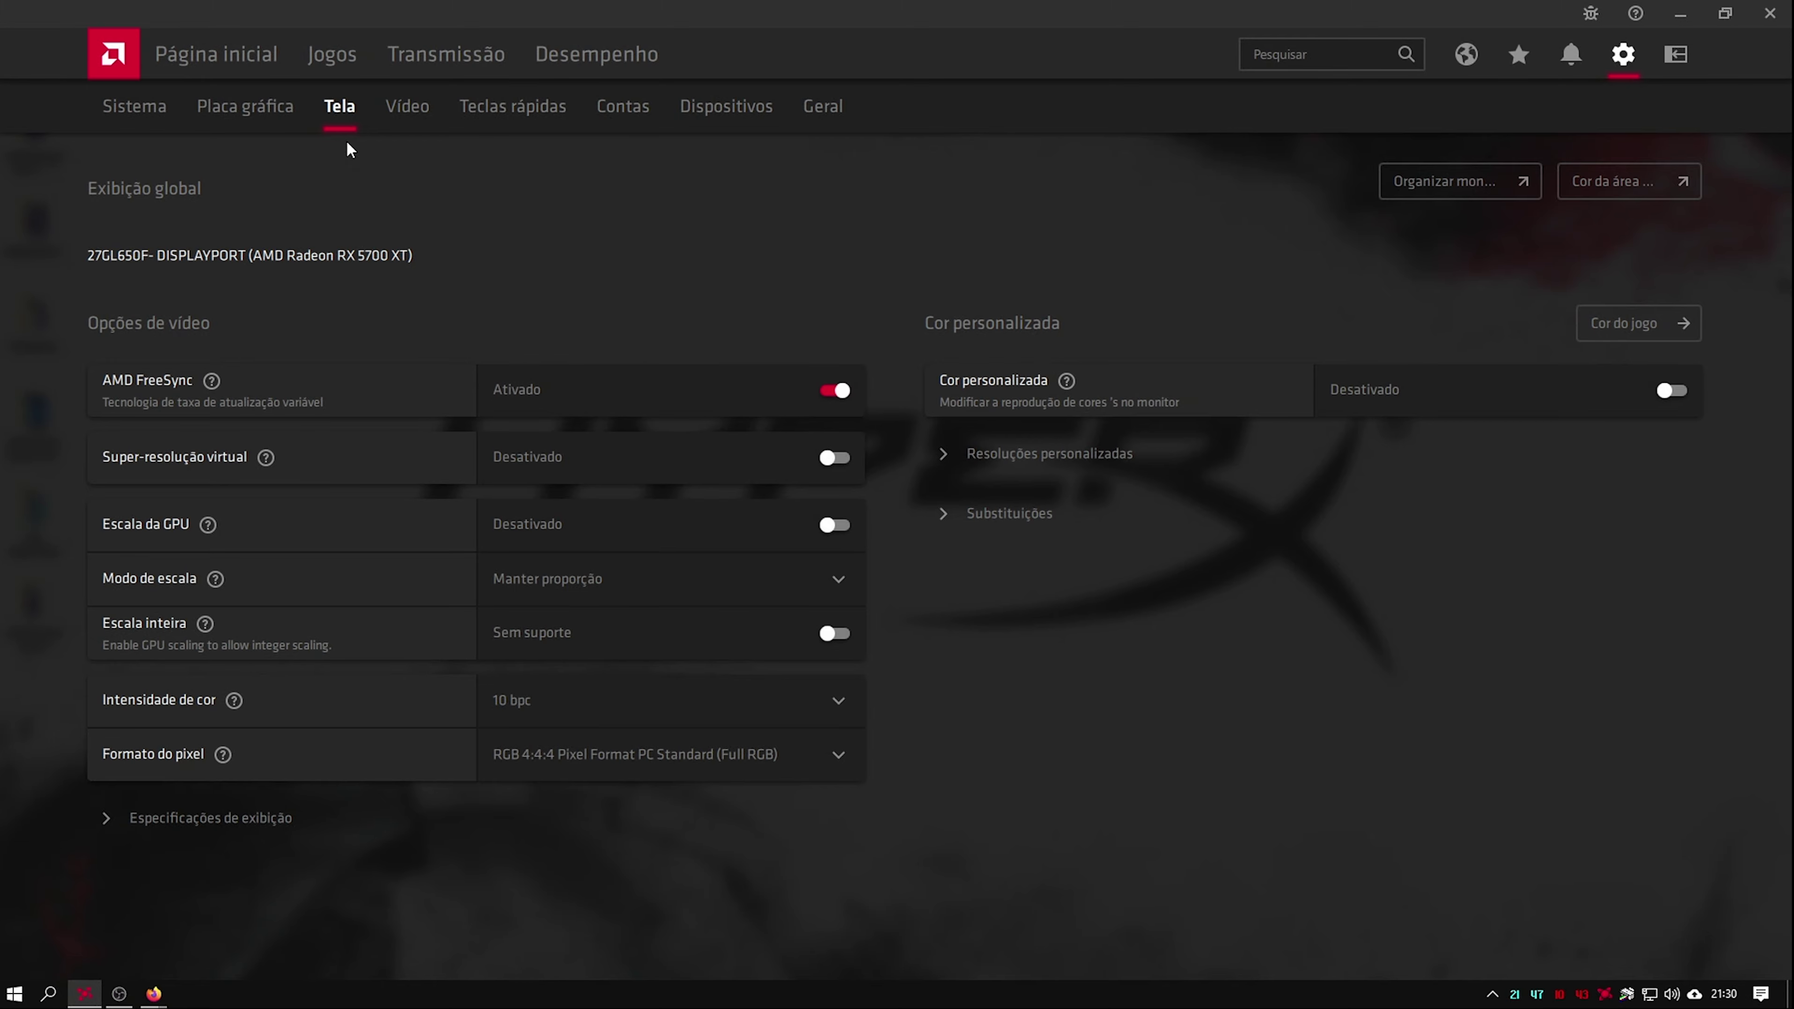
- Toggle Radeon Anti-Lag on and back off in the global graphics settings
left_click(259, 110)
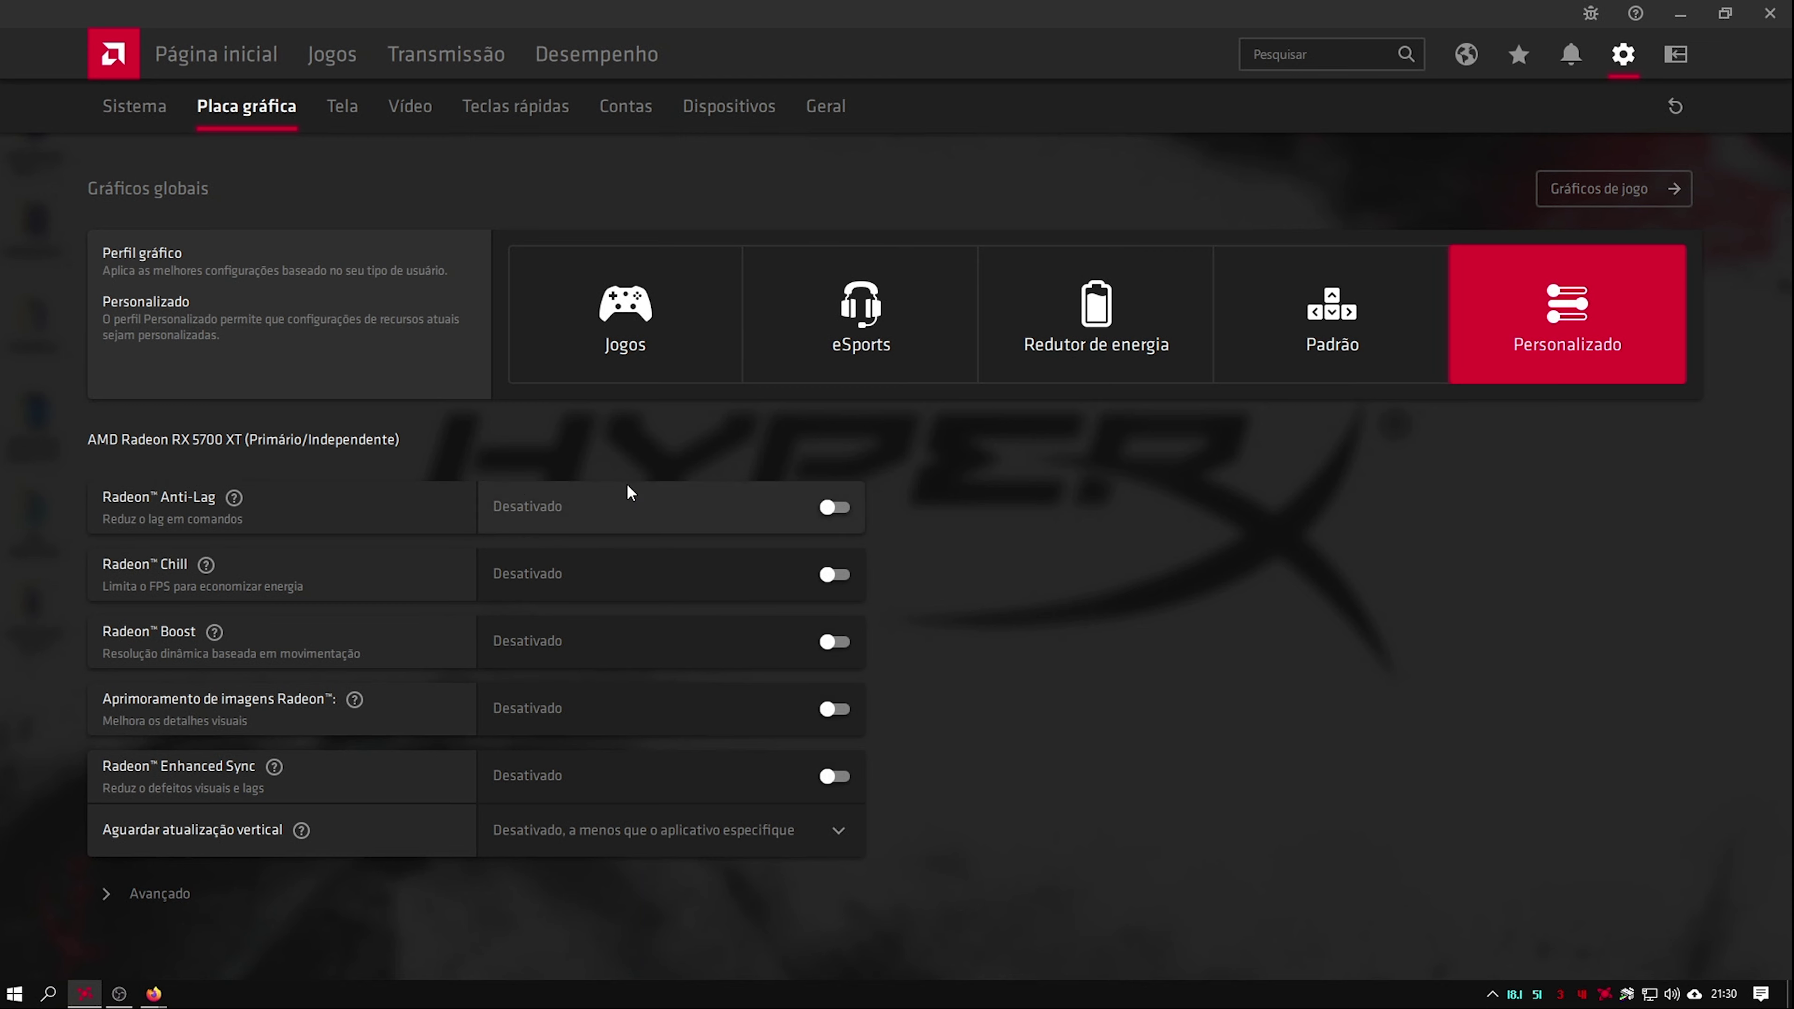
left_click(836, 507)
left_click(839, 509)
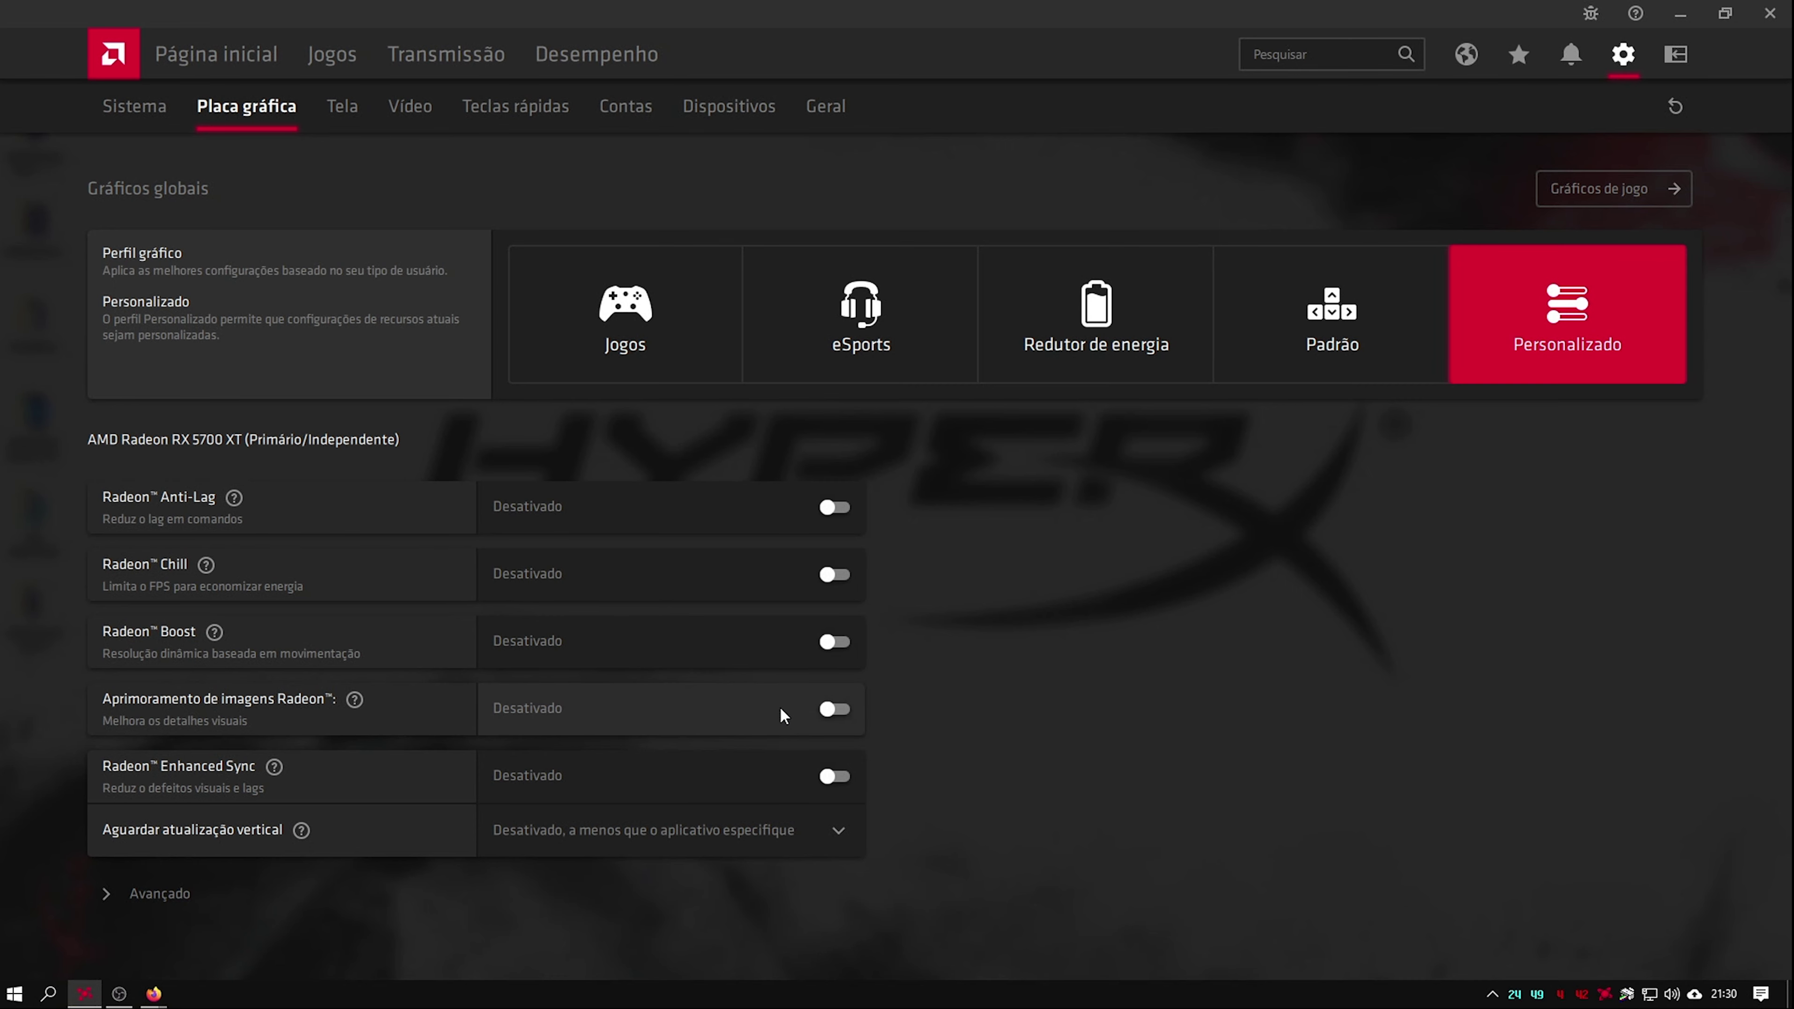
- Open the game profile of METAL GEAR SOLID V: THE PHANTOM PAIN and examine its graphics and display options
left_click(1619, 191)
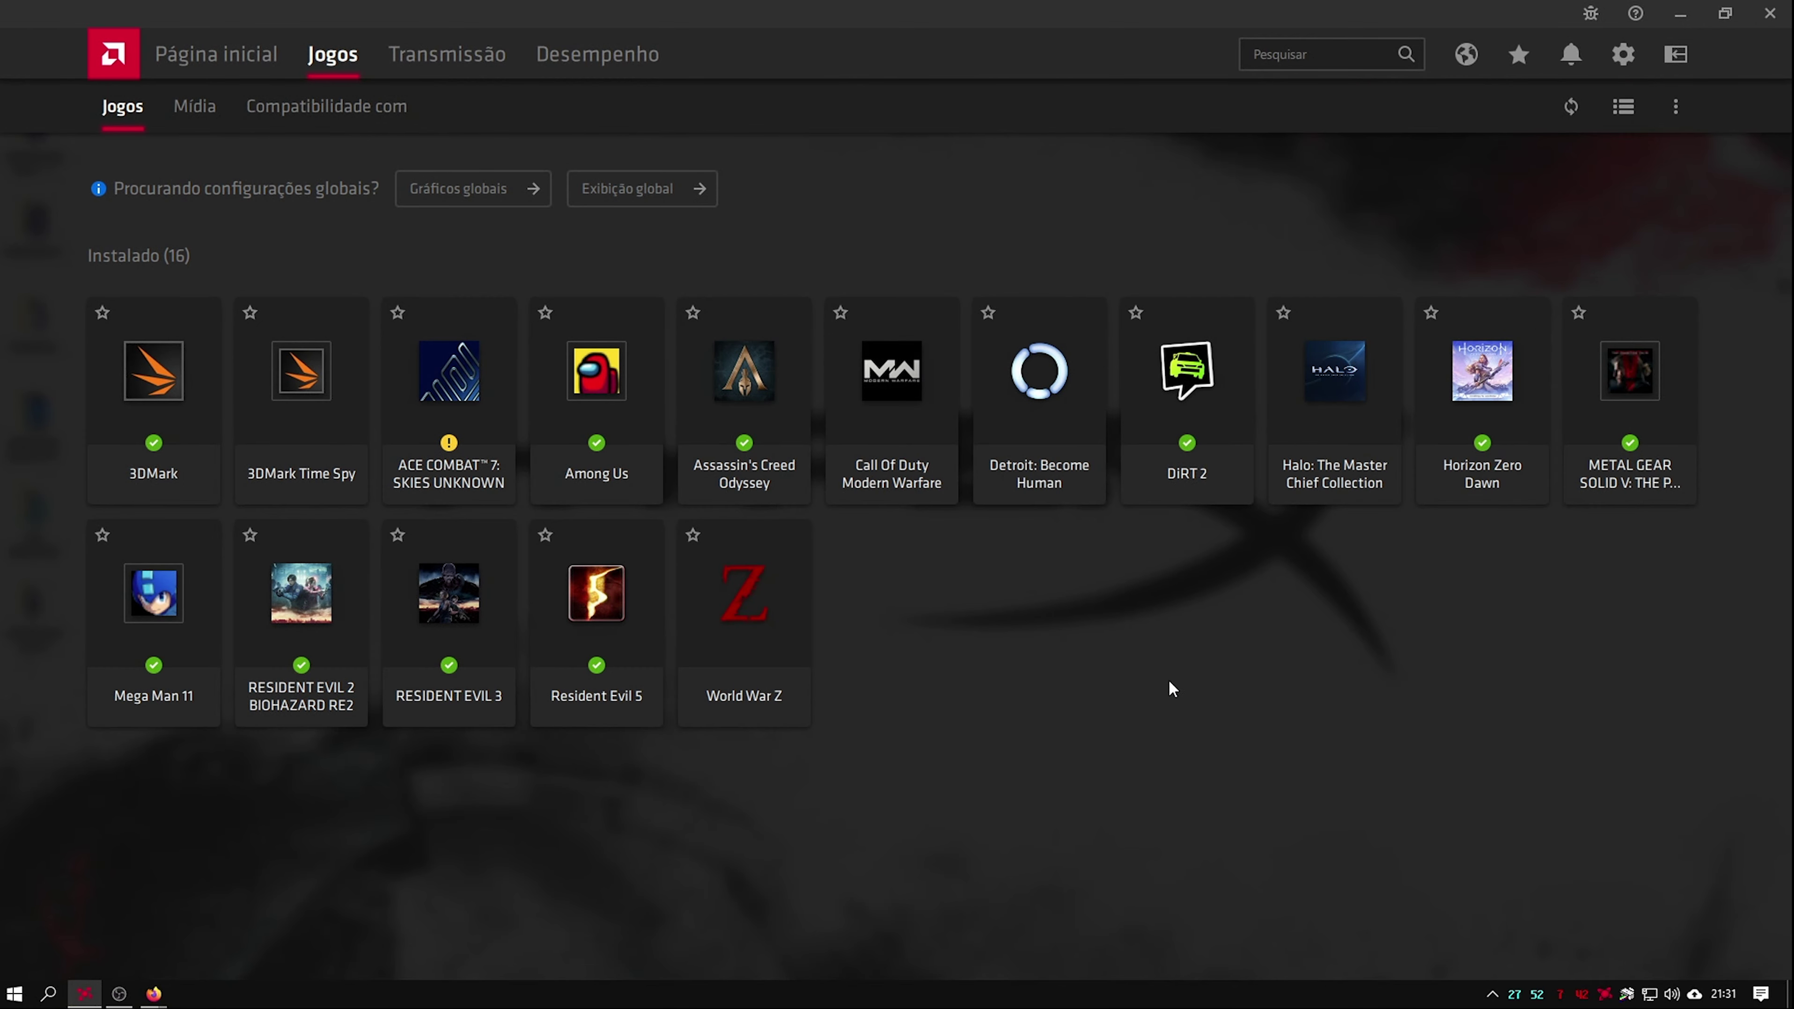
left_click(1665, 367)
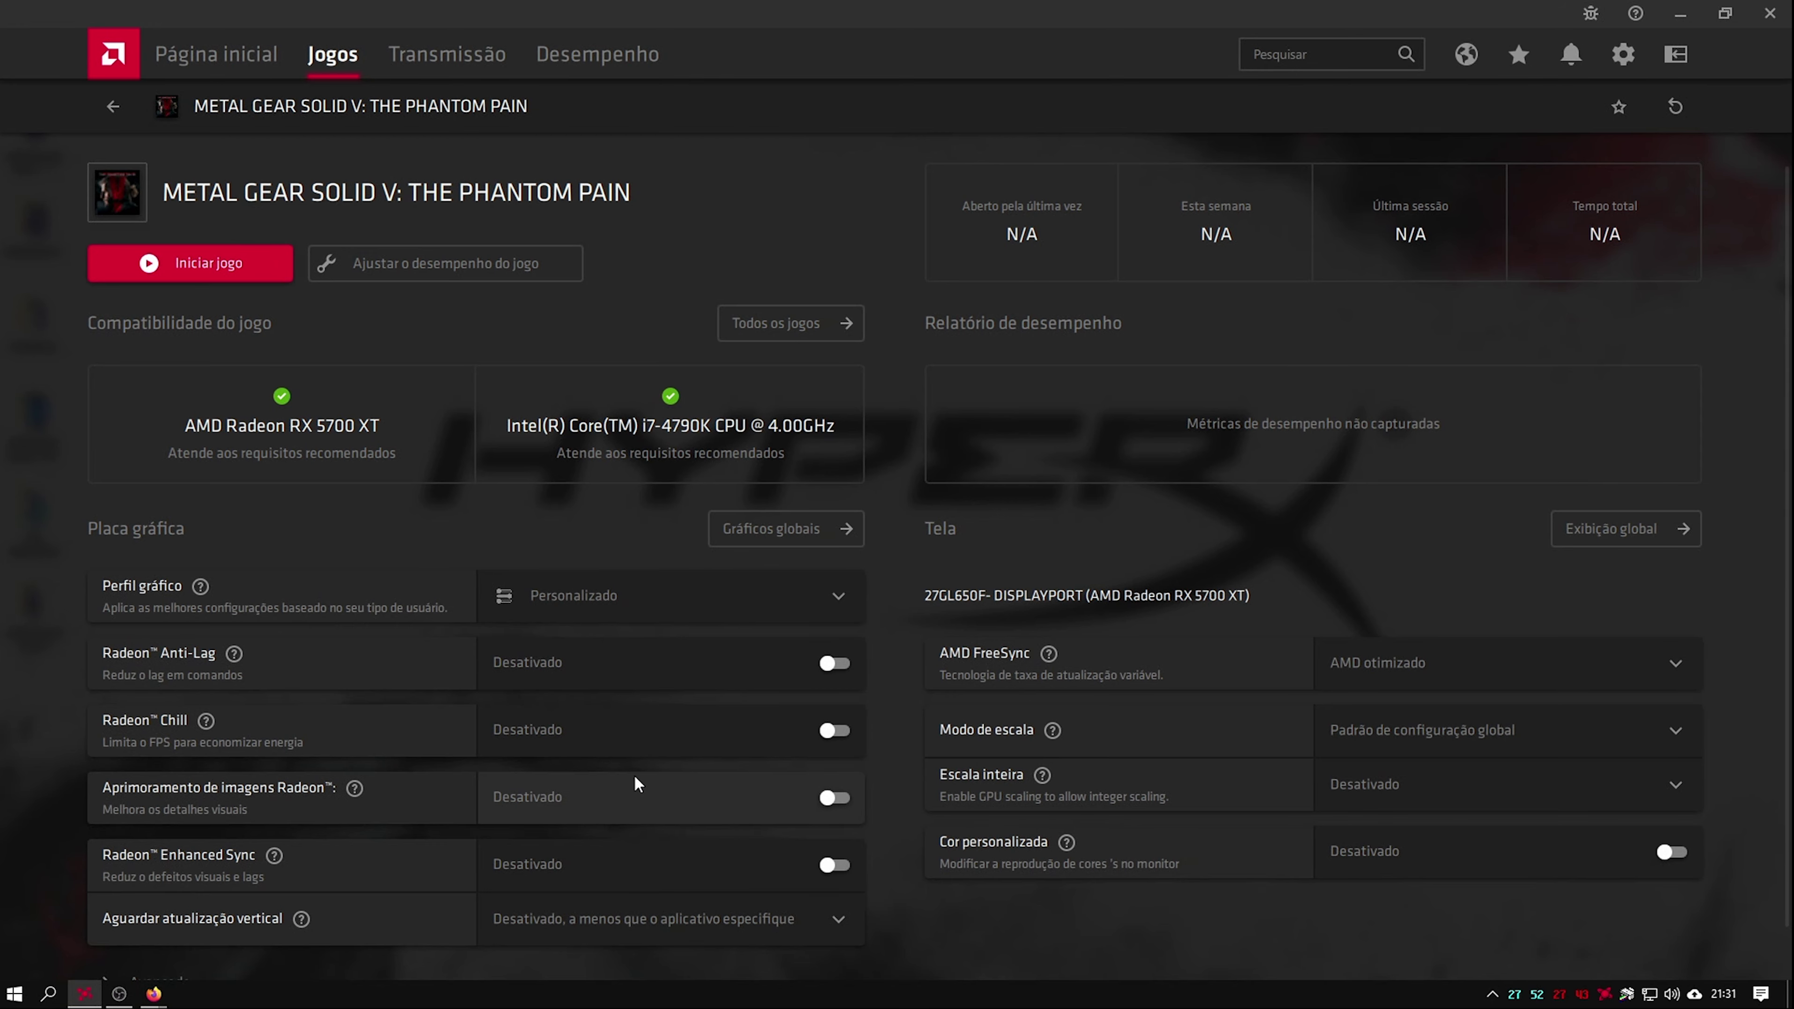
scroll(634, 774, "down", 1)
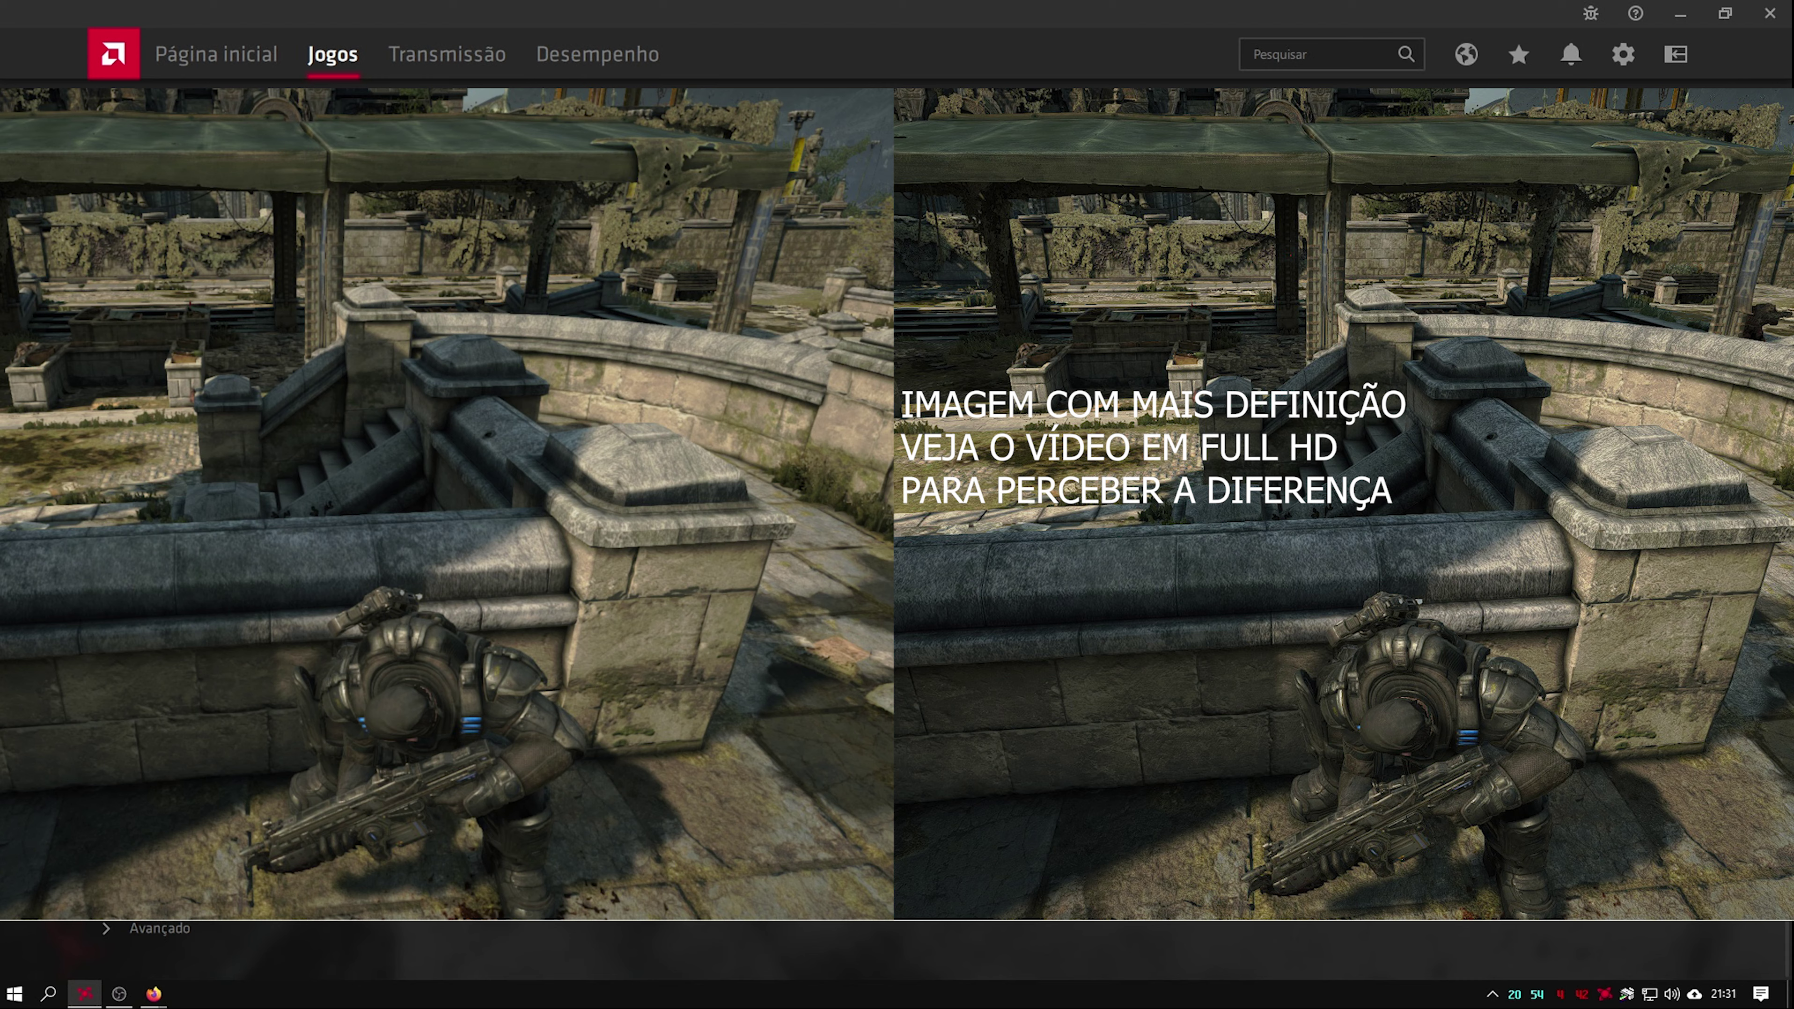
- Enable Radeon Image Sharpening in the METAL GEAR SOLID V: THE PHANTOM PAIN profile and set its sharpness (Nitidez) to 80%
scroll(896, 535, "up", 1)
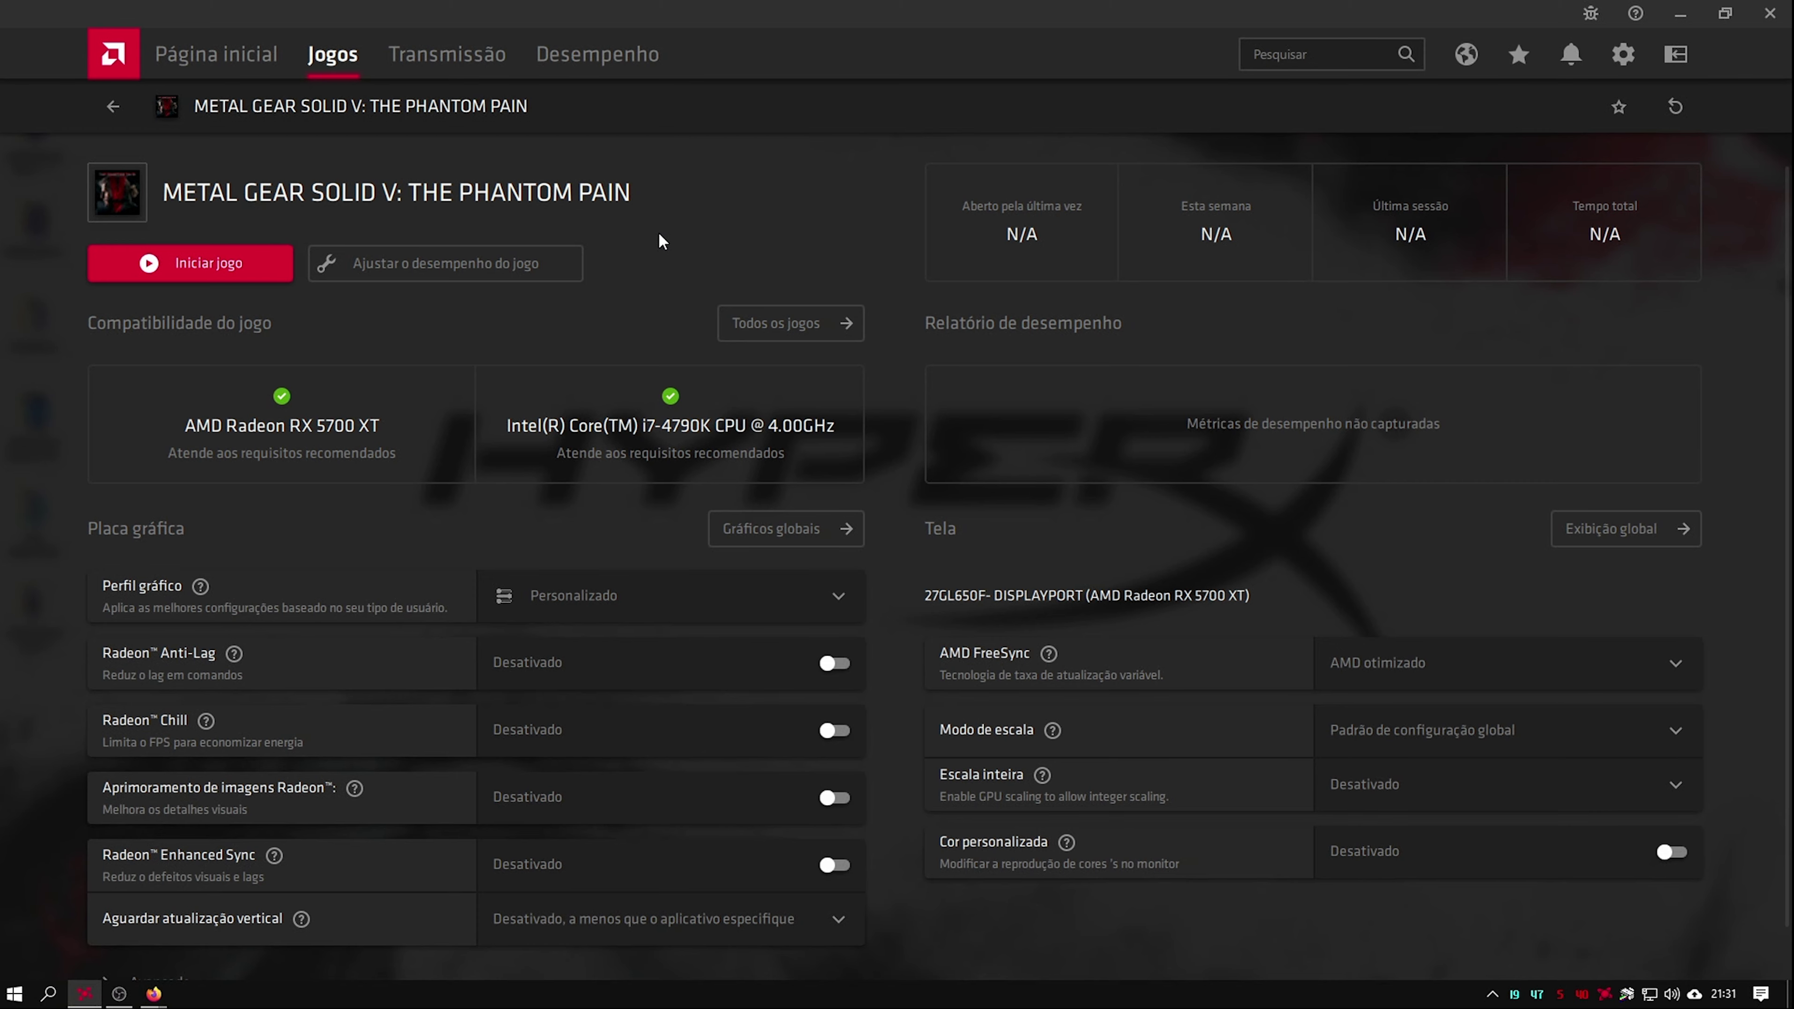
scroll(721, 679, "down", 1)
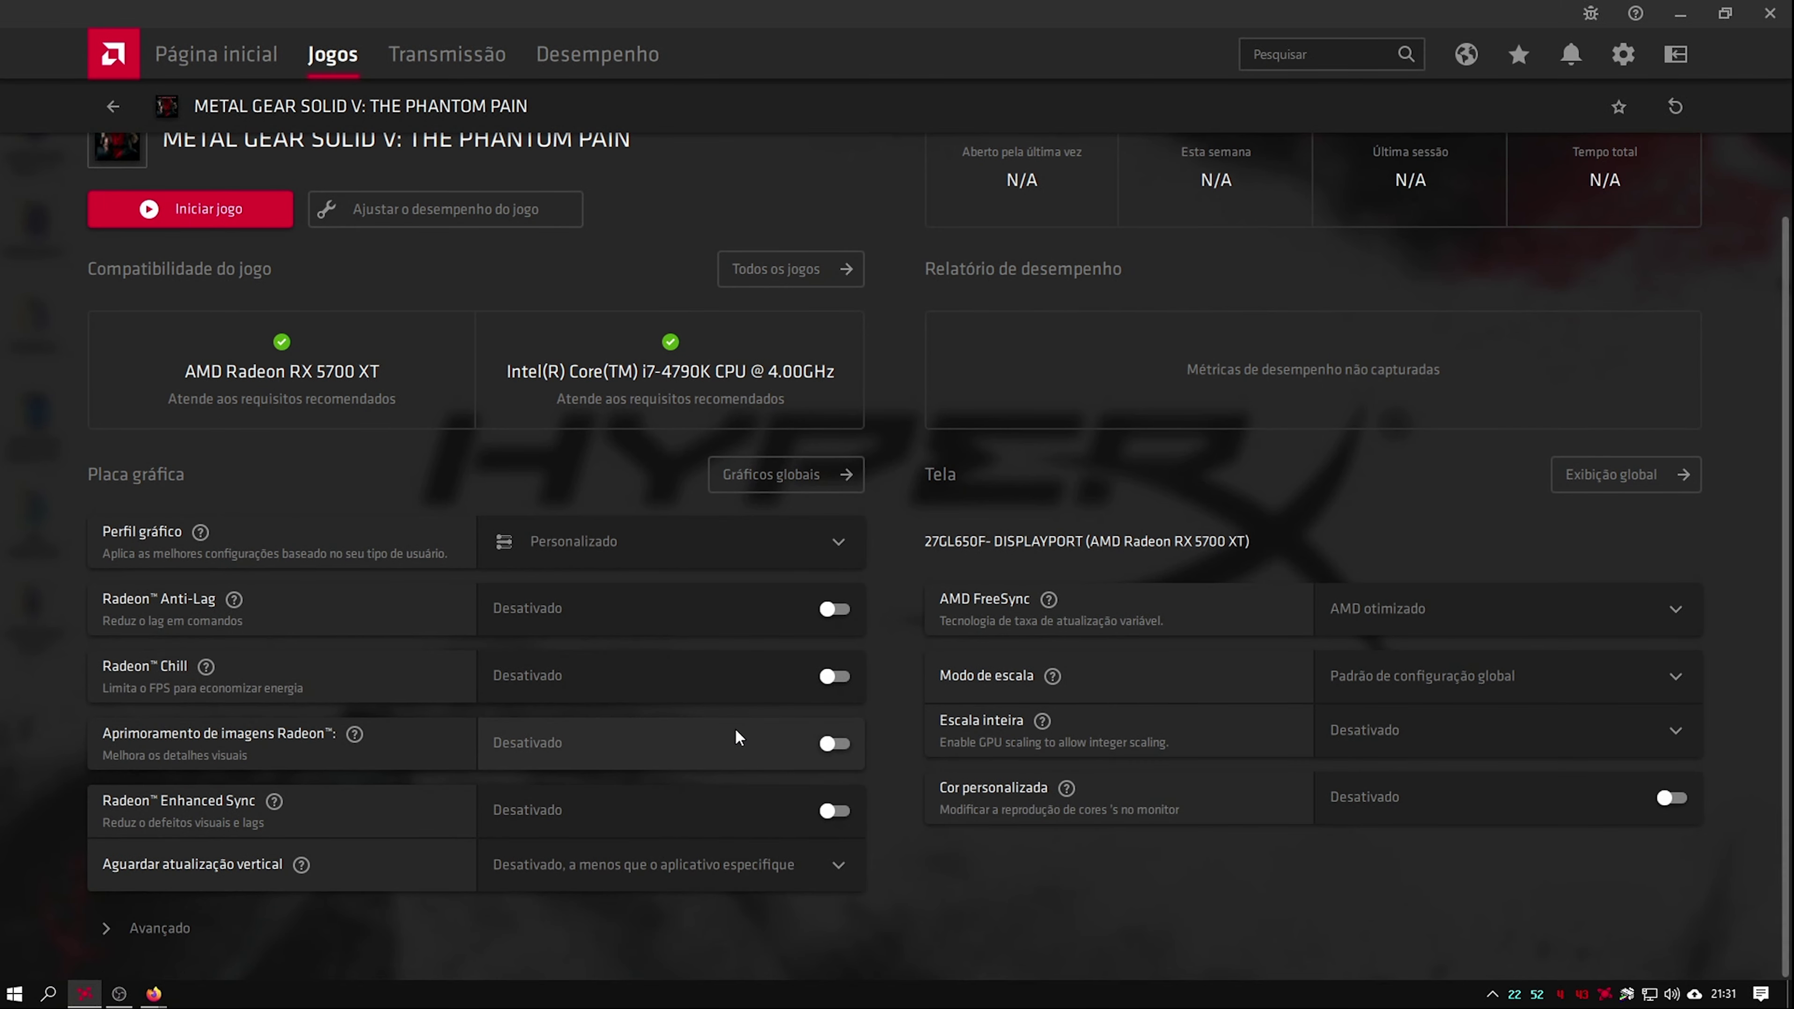
left_click(838, 746)
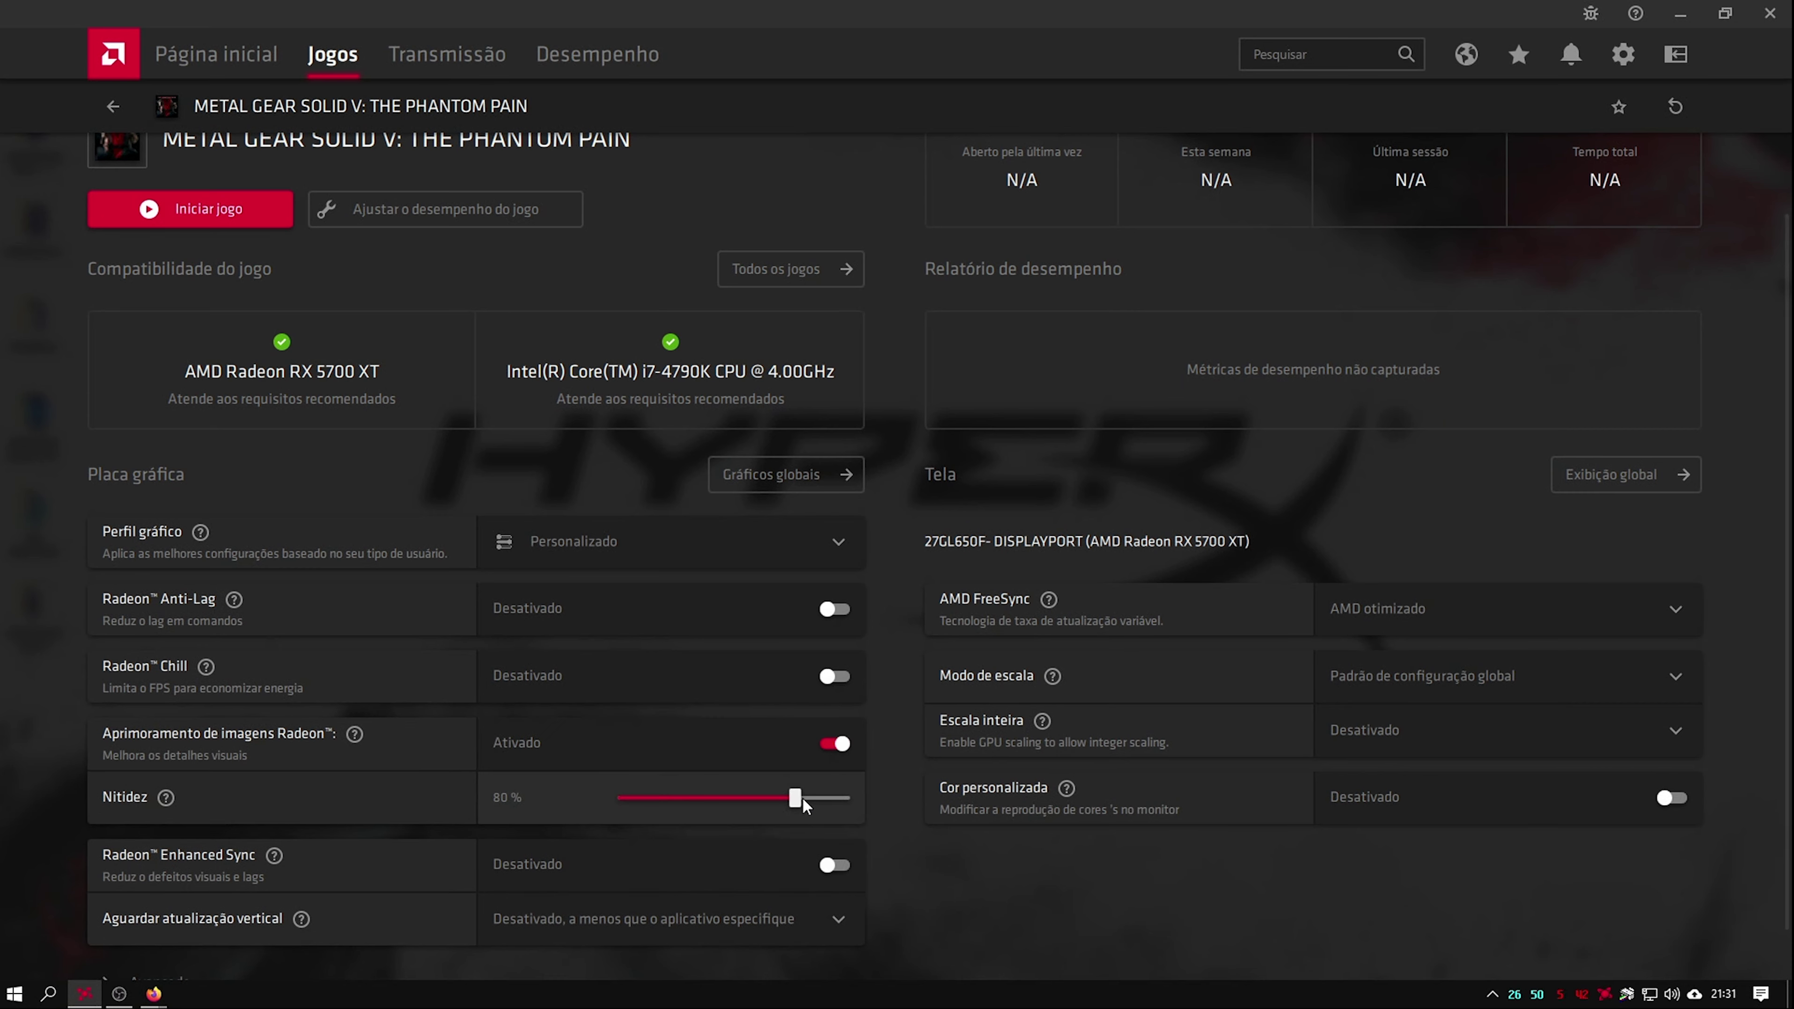
left_click_drag(685, 805, 794, 802)
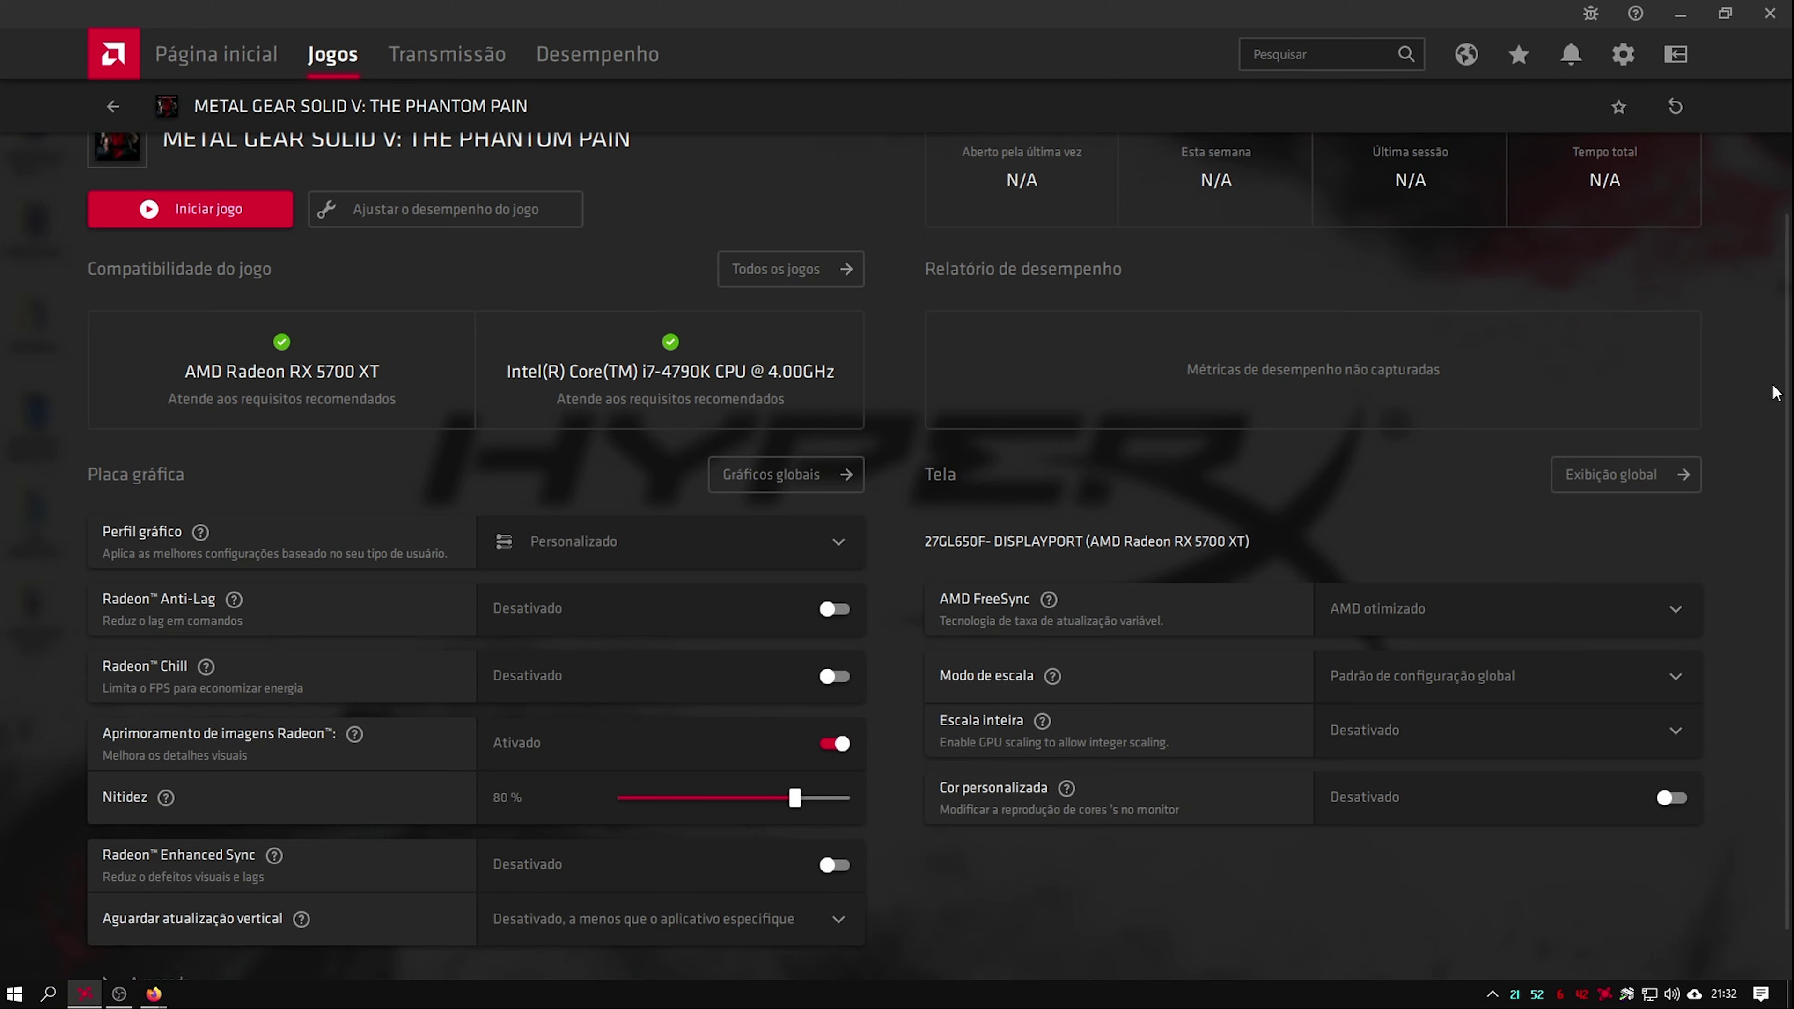
scroll(1777, 393, "up", 1)
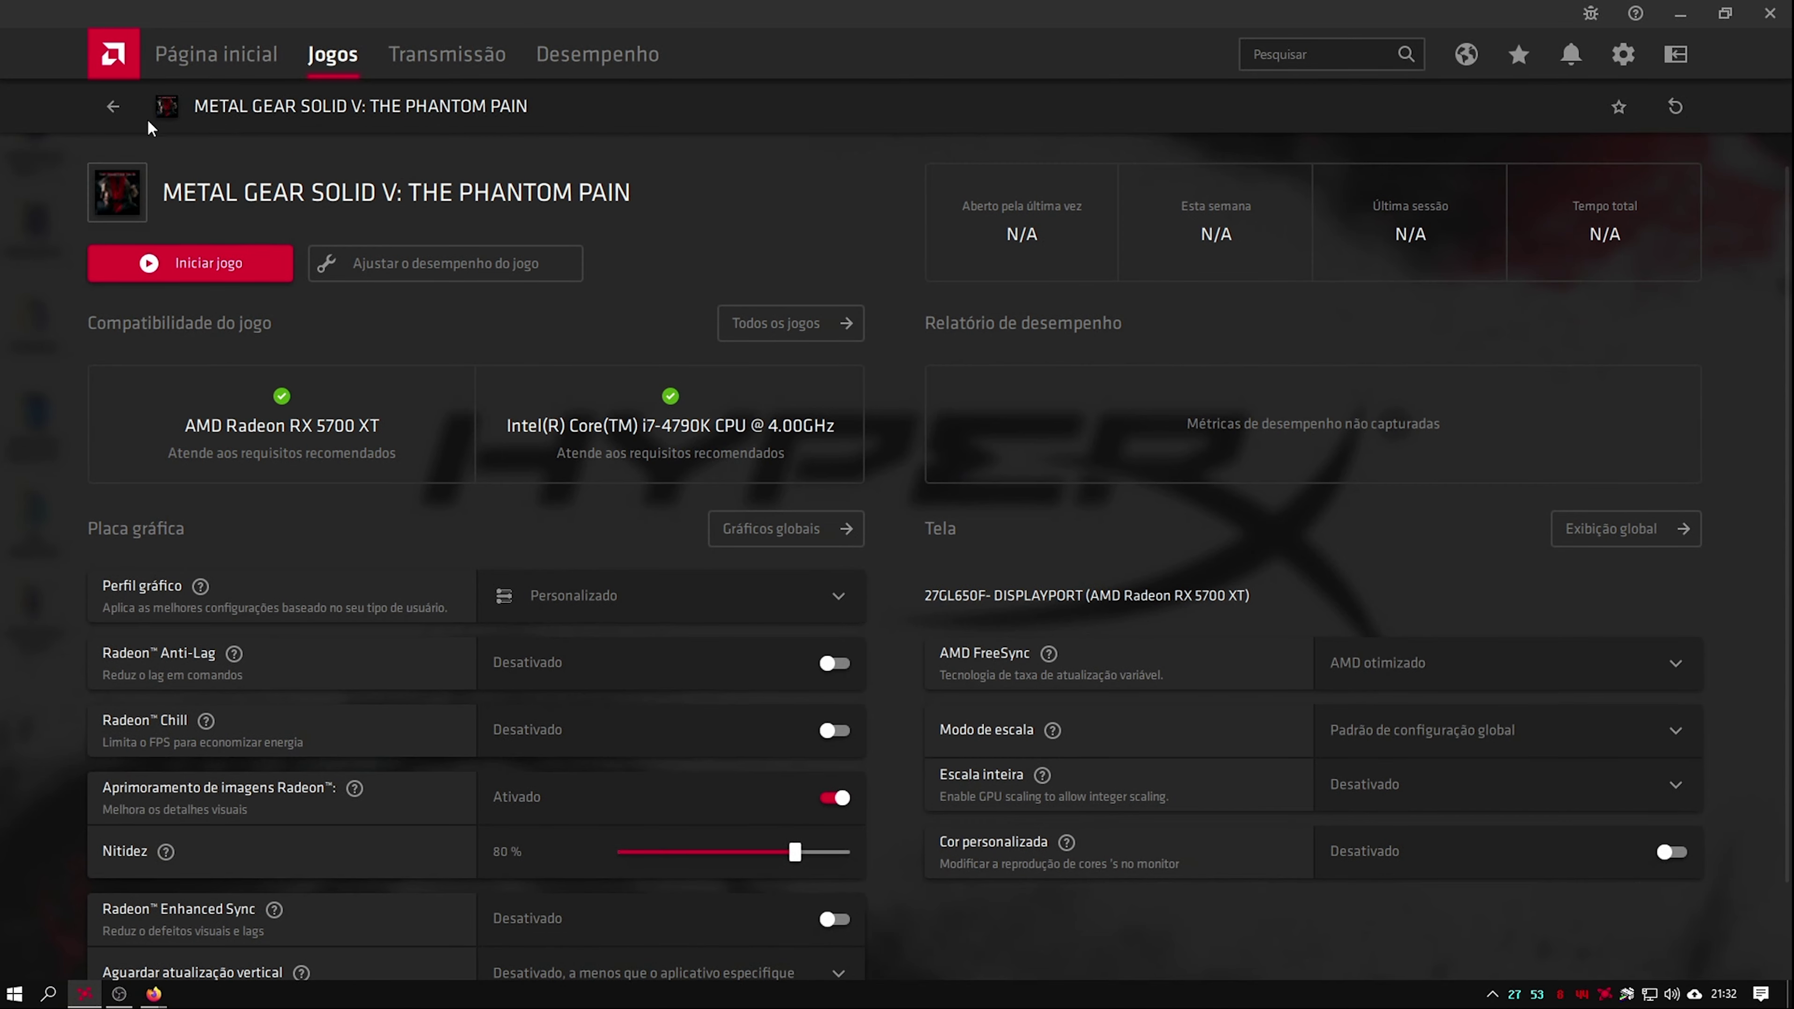
- Turn off Otimização de formato de superfície in the advanced global graphics settings and review the other global graphics options
left_click(112, 107)
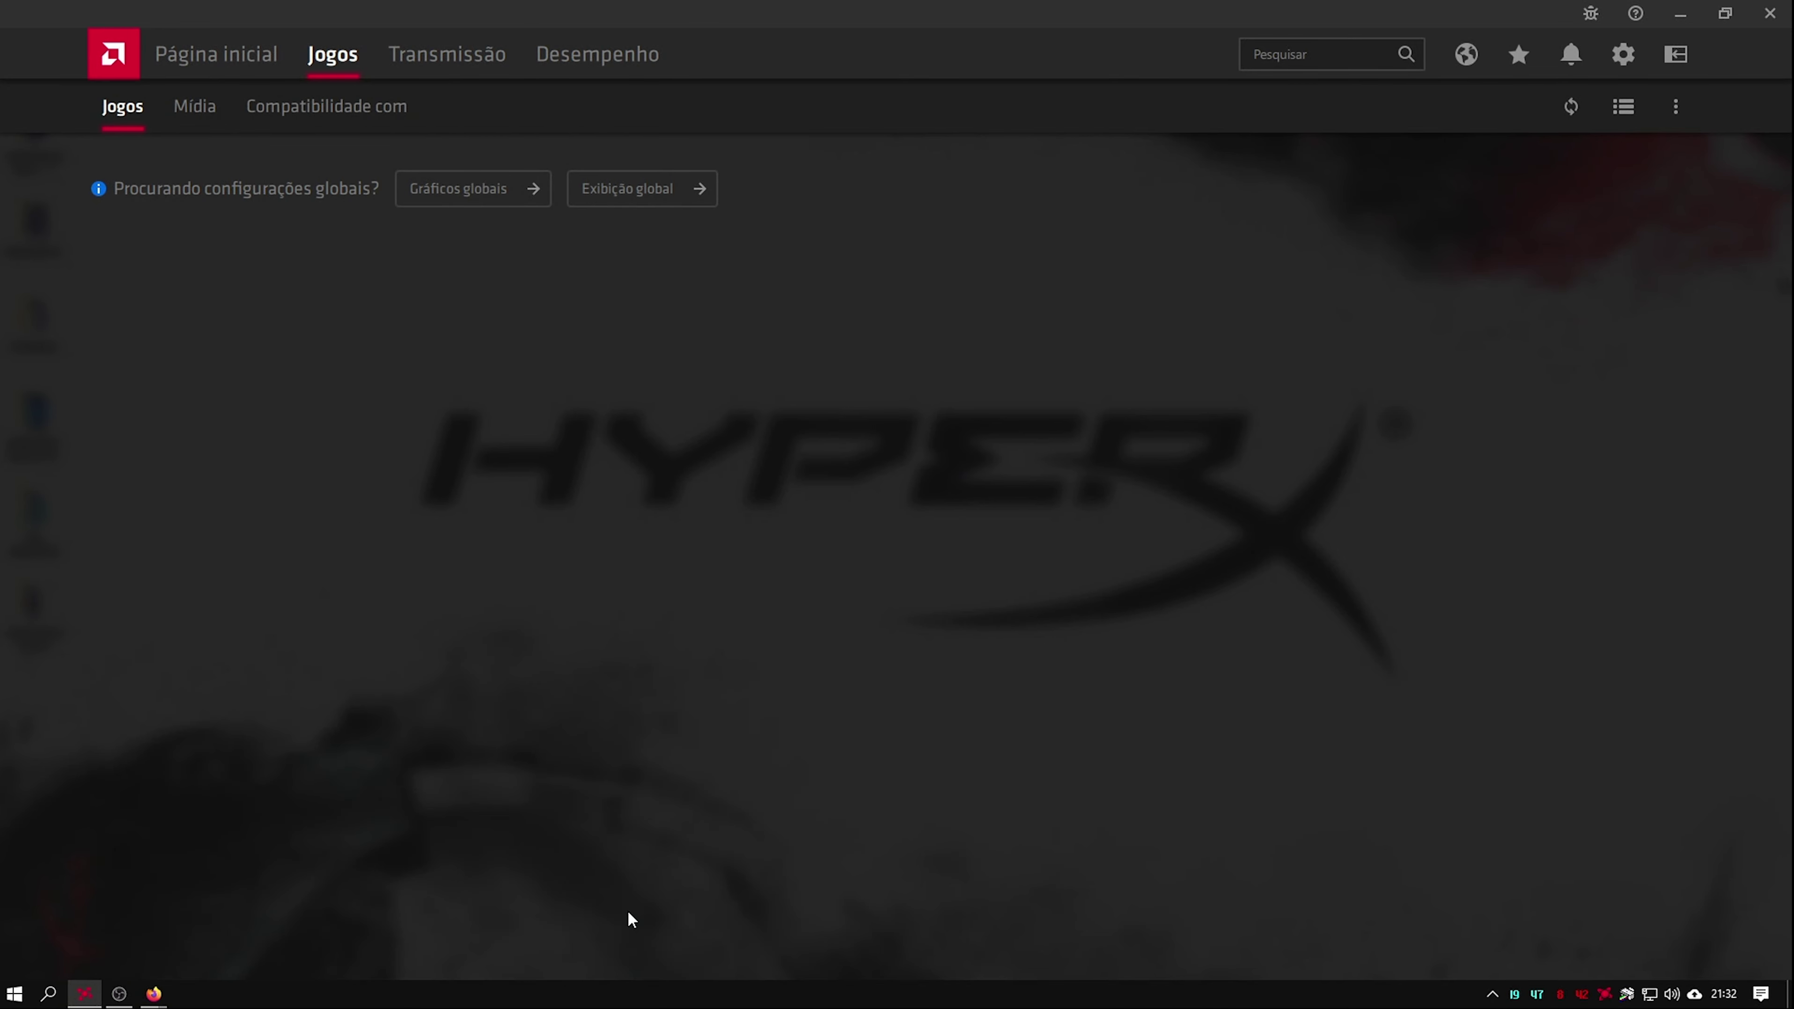
left_click(446, 199)
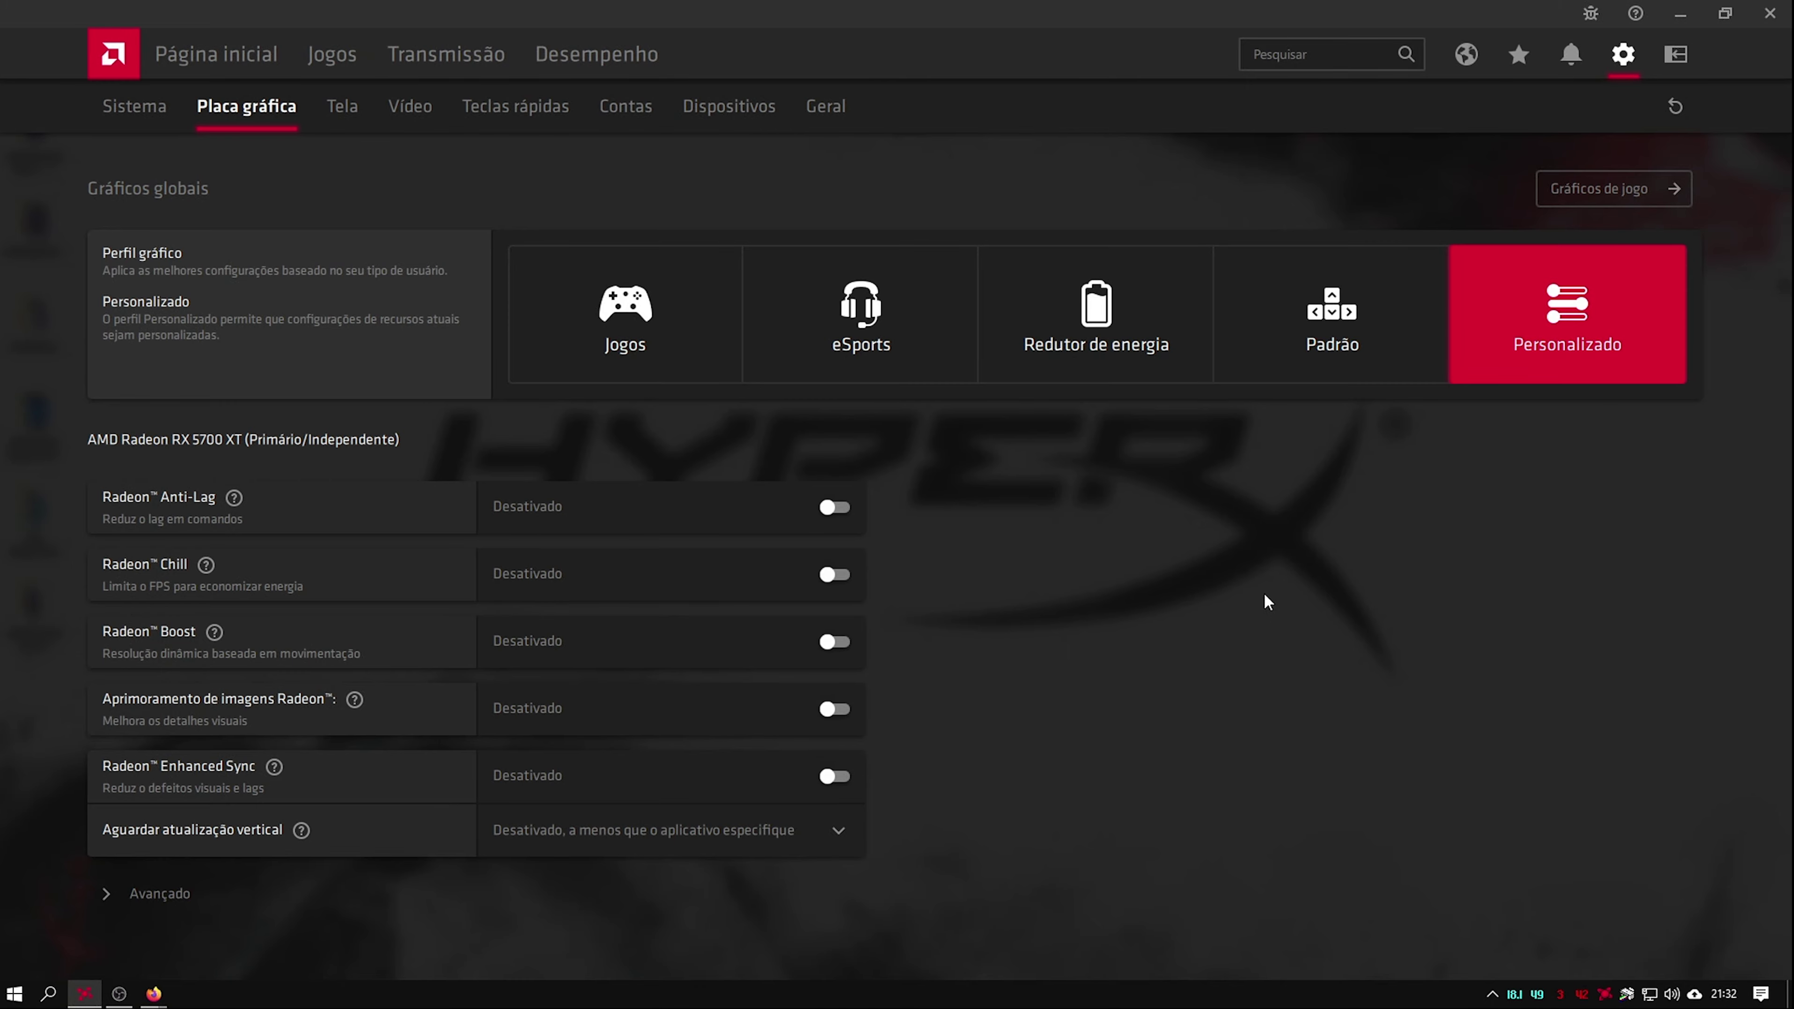
left_click(164, 894)
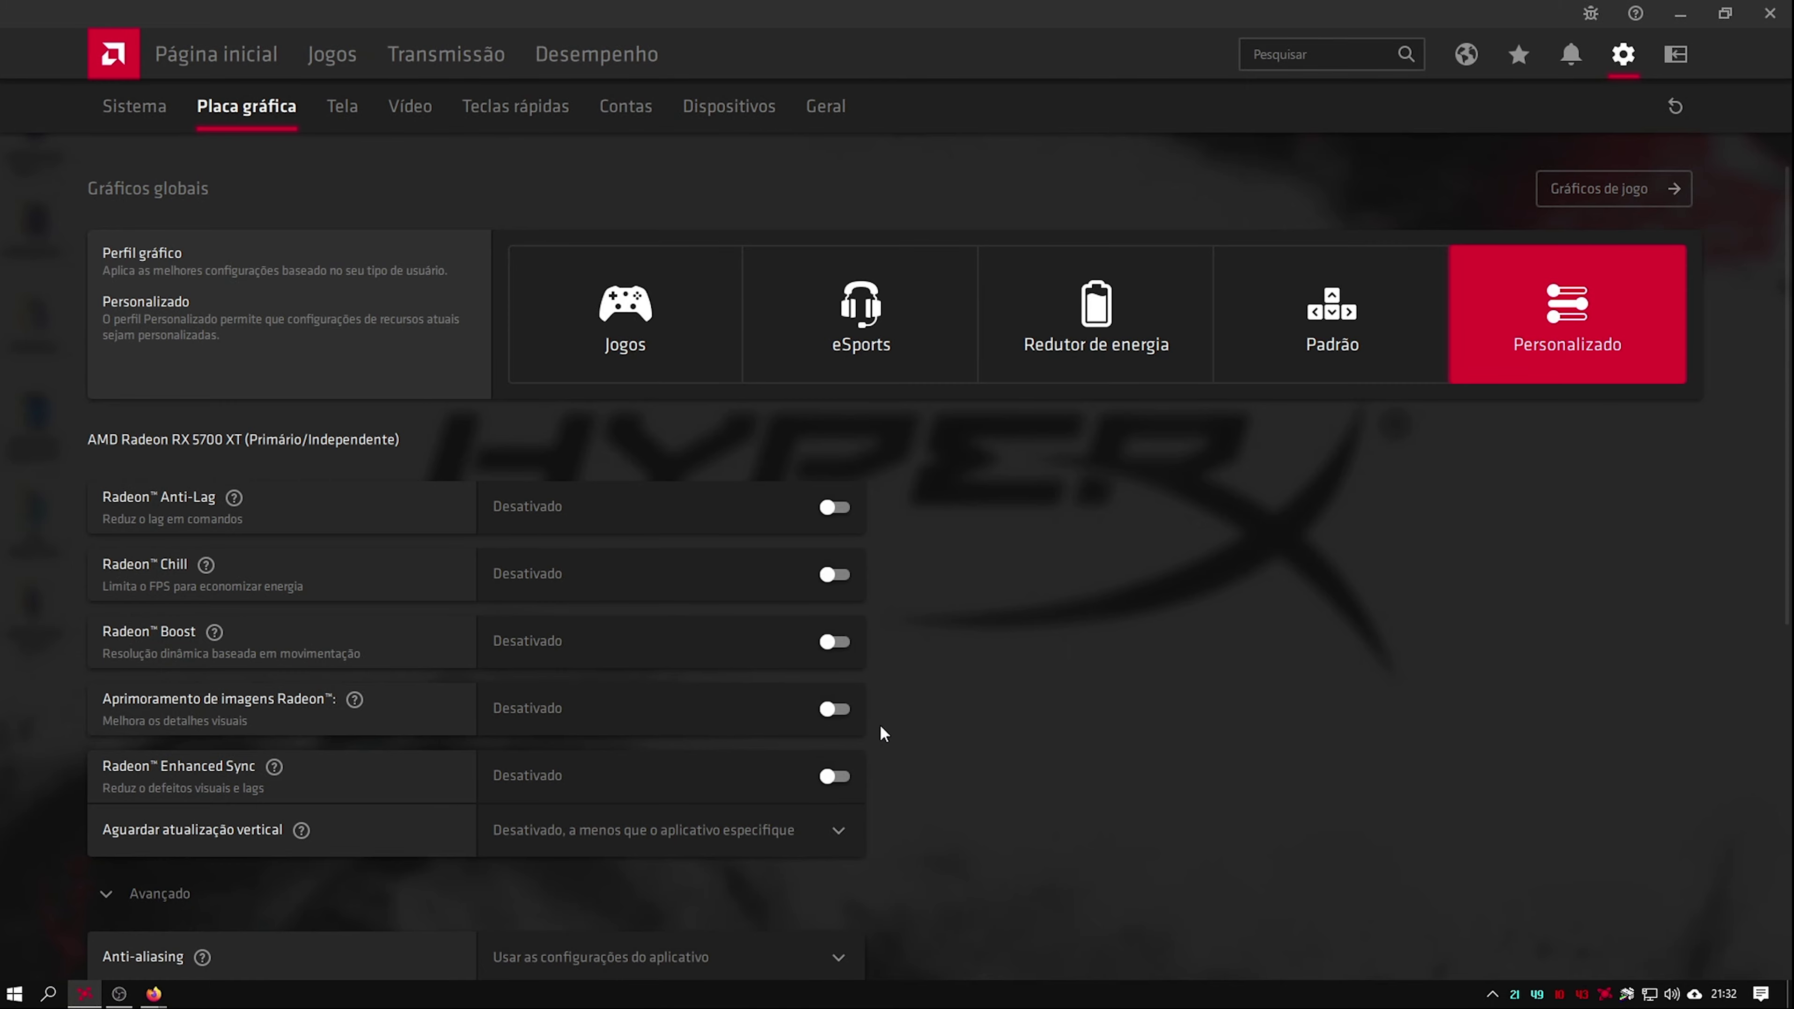
scroll(919, 717, "down", 5)
scroll(931, 714, "down", 3)
left_click(838, 635)
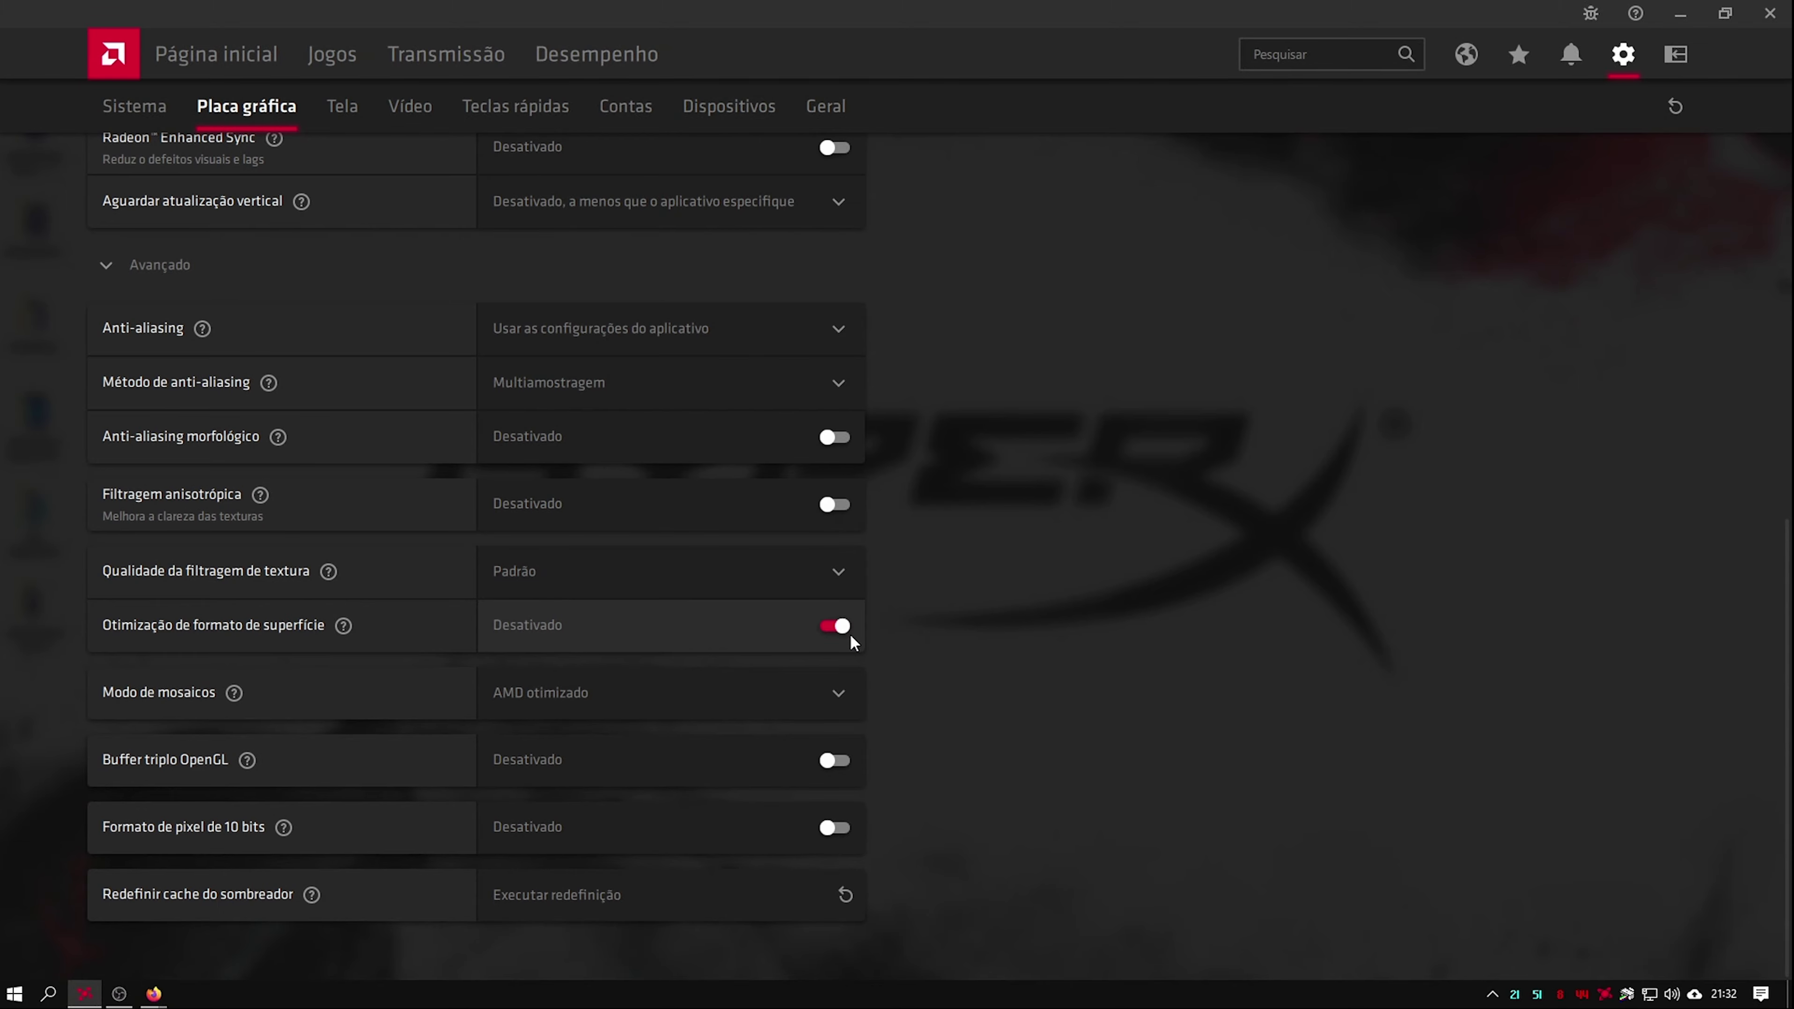
scroll(838, 654, "up", 8)
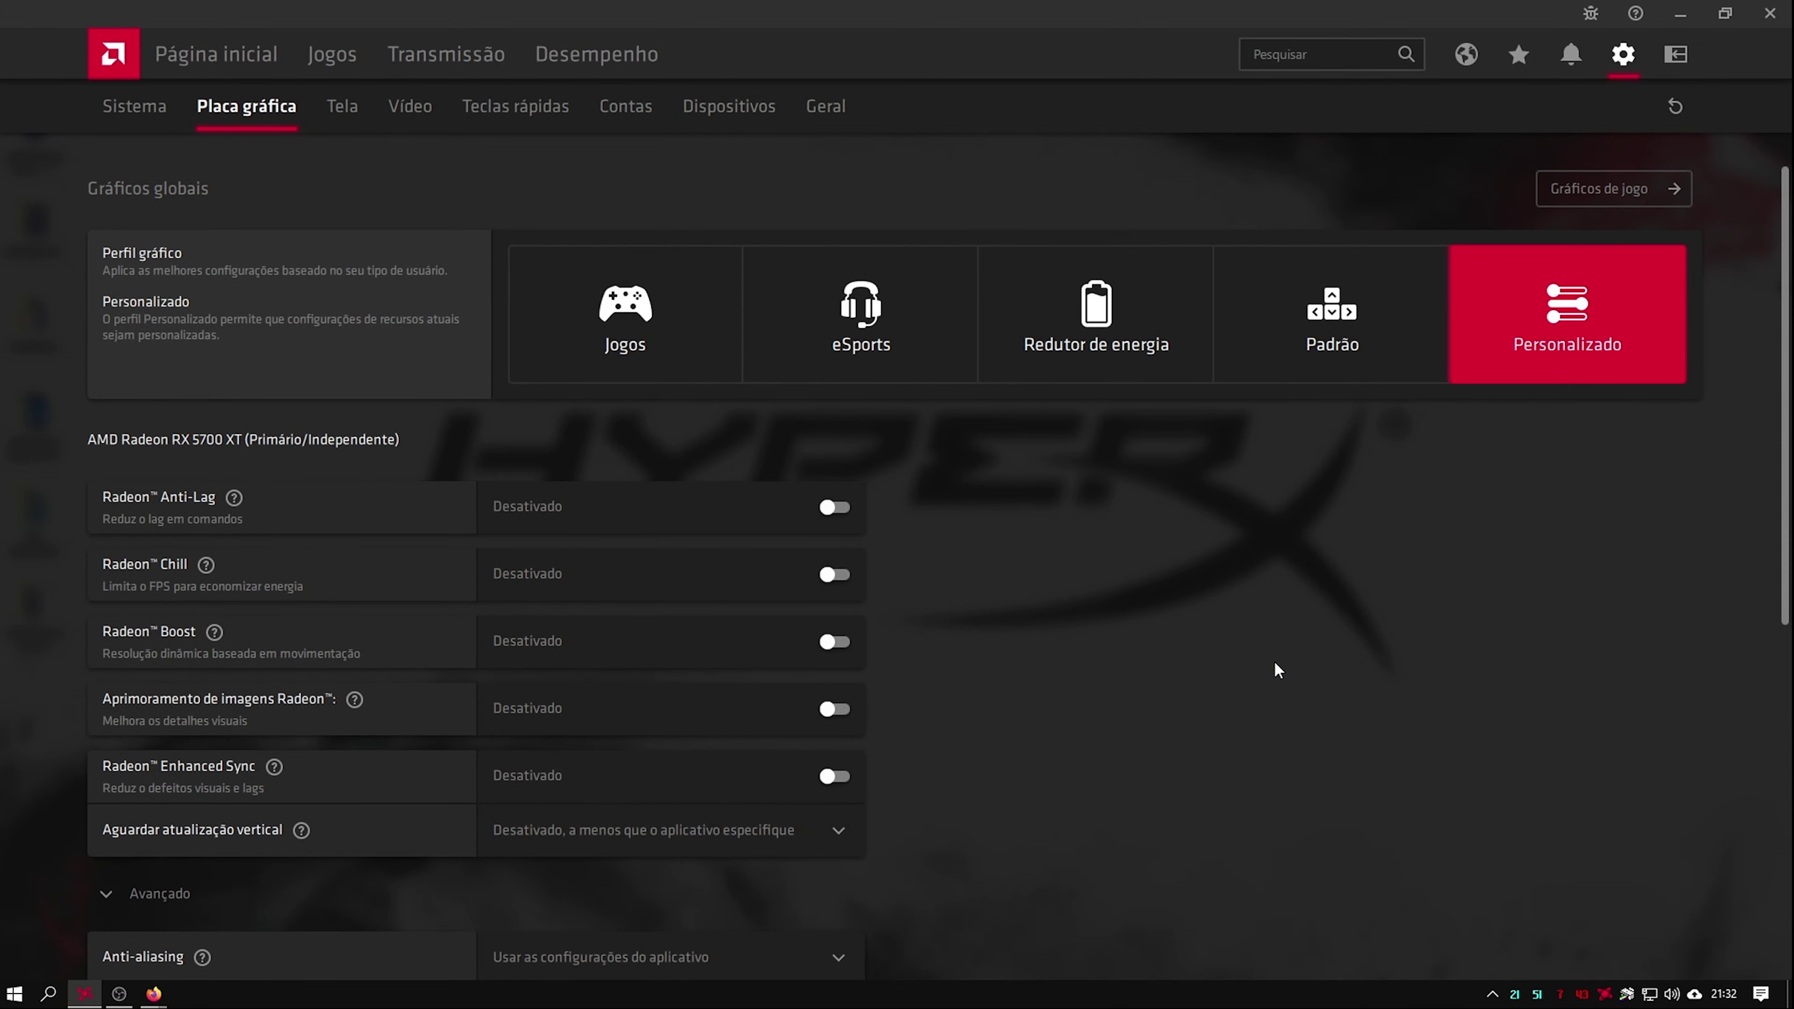
scroll(1276, 670, "down", 7)
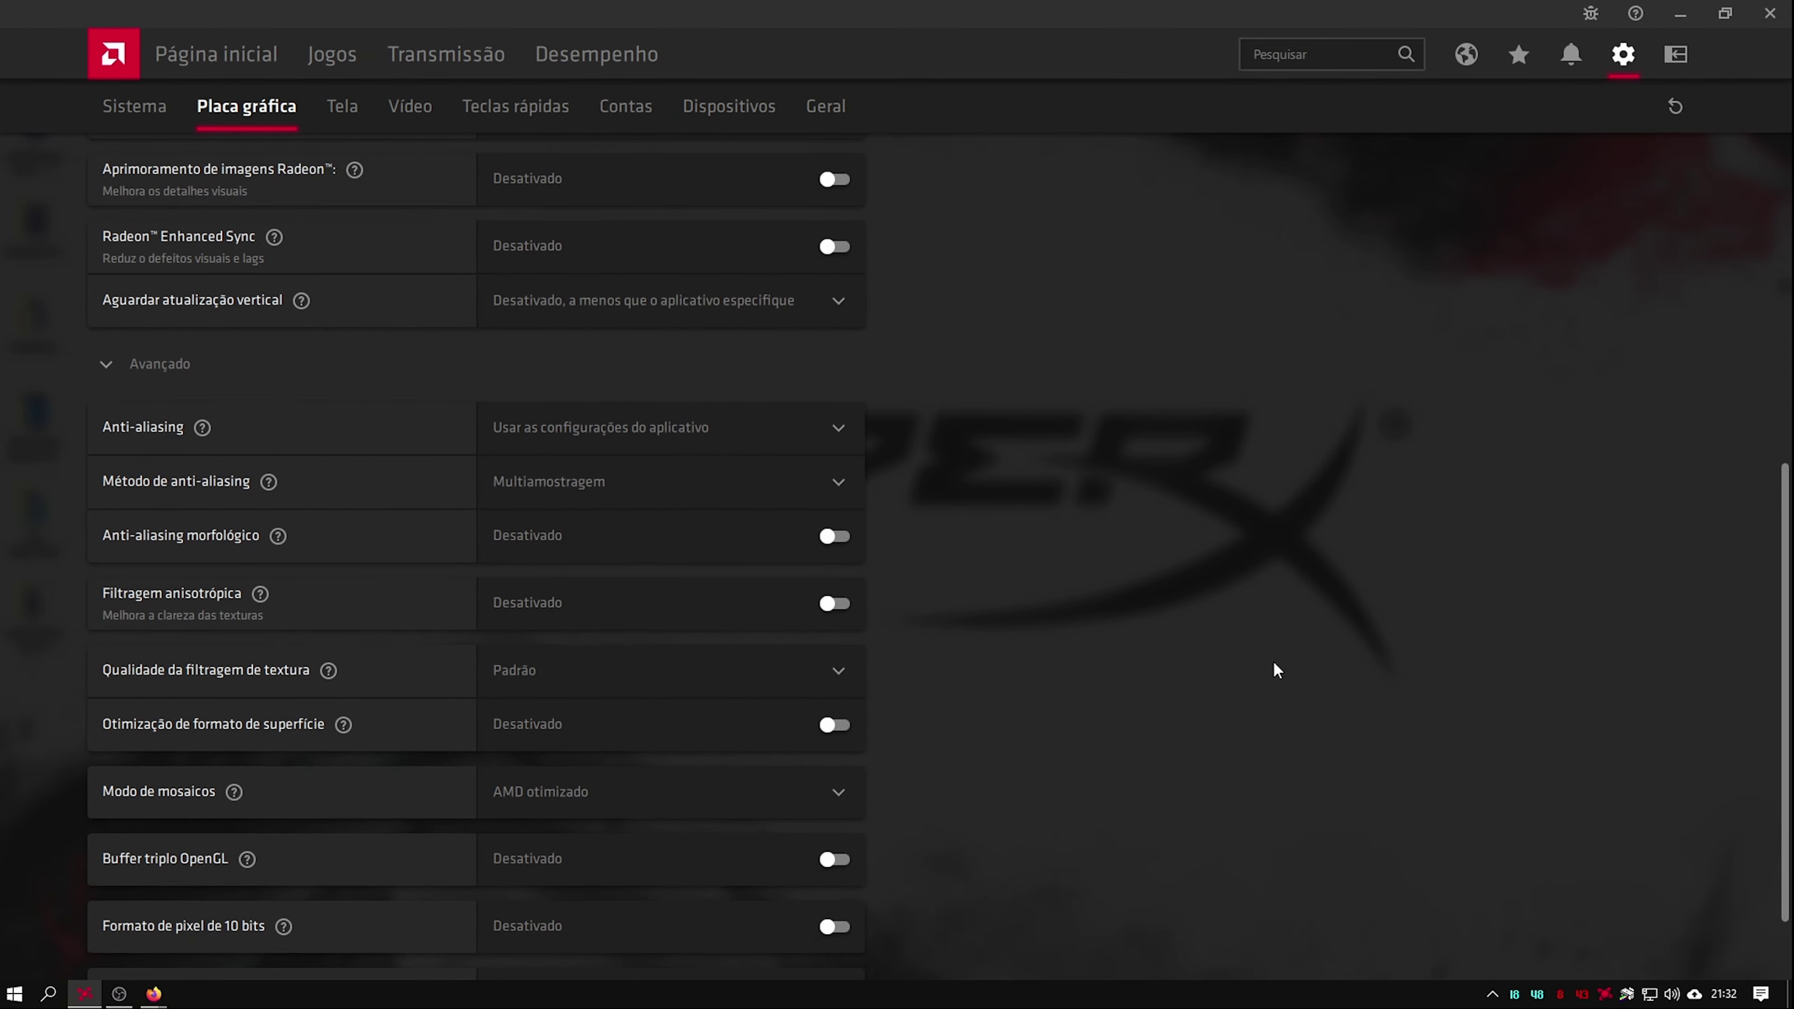
scroll(1276, 670, "up", 4)
scroll(1301, 633, "up", 2)
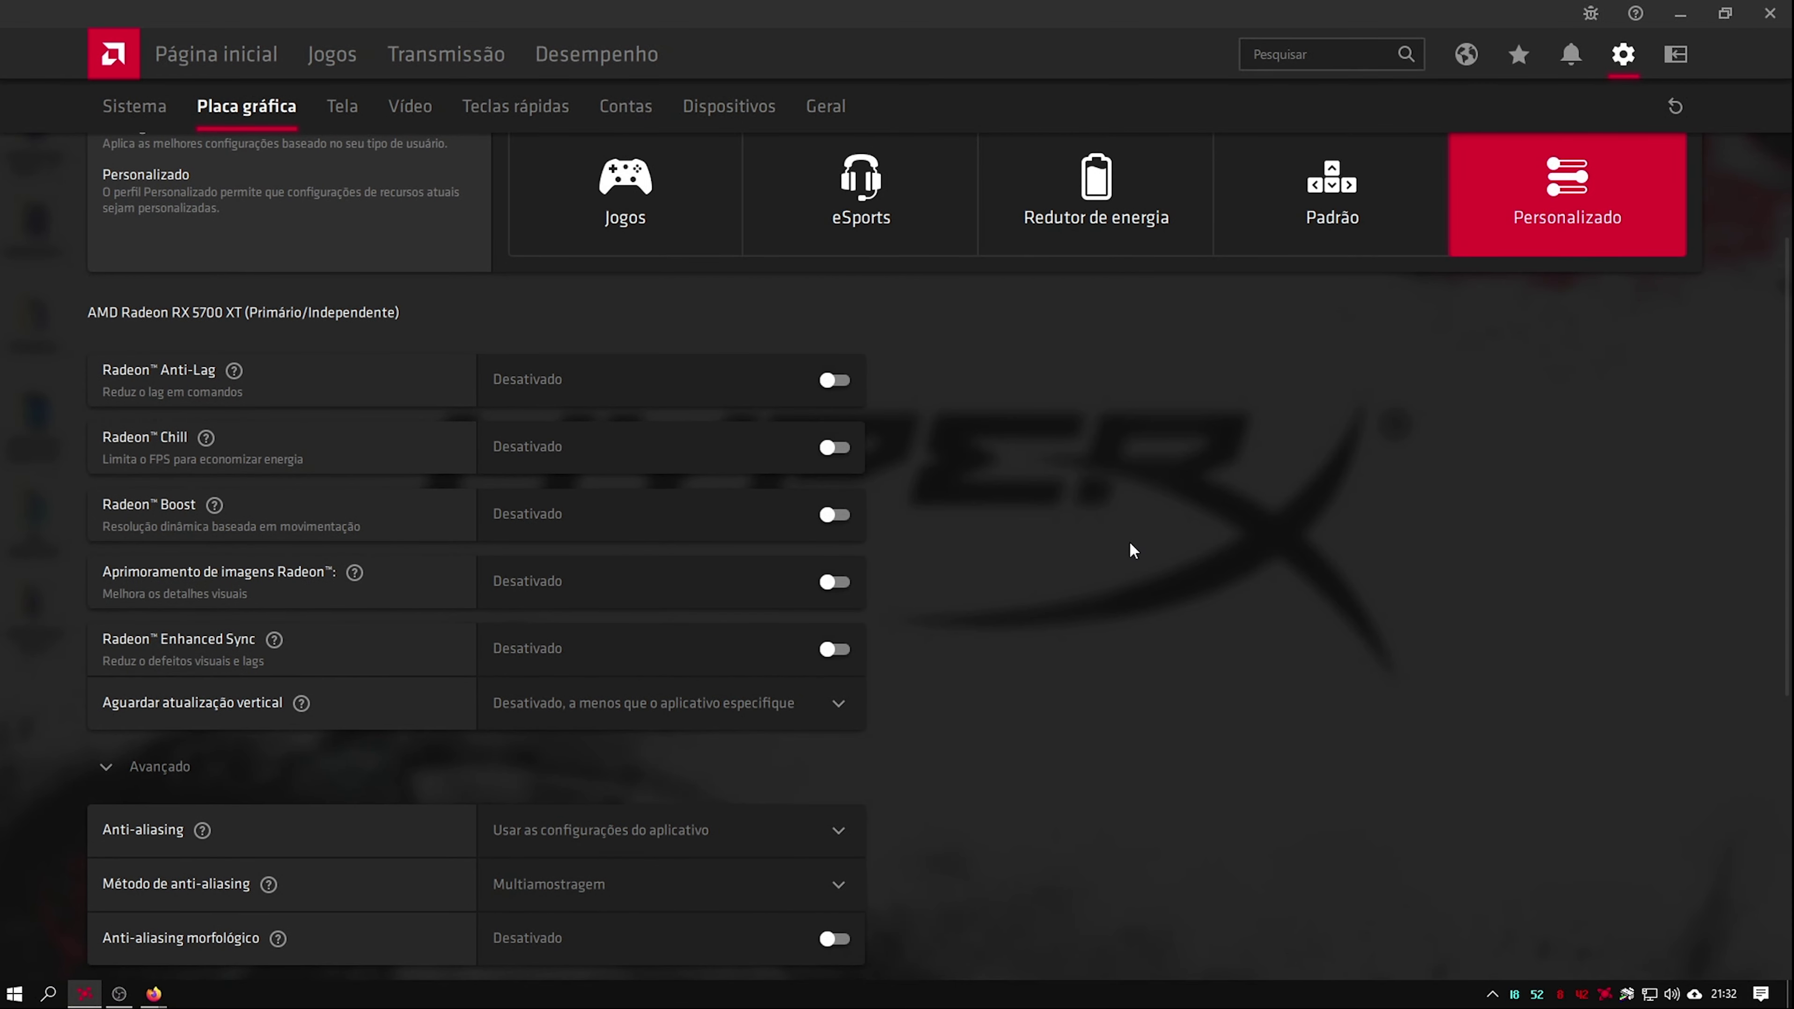
scroll(1133, 549, "up", 2)
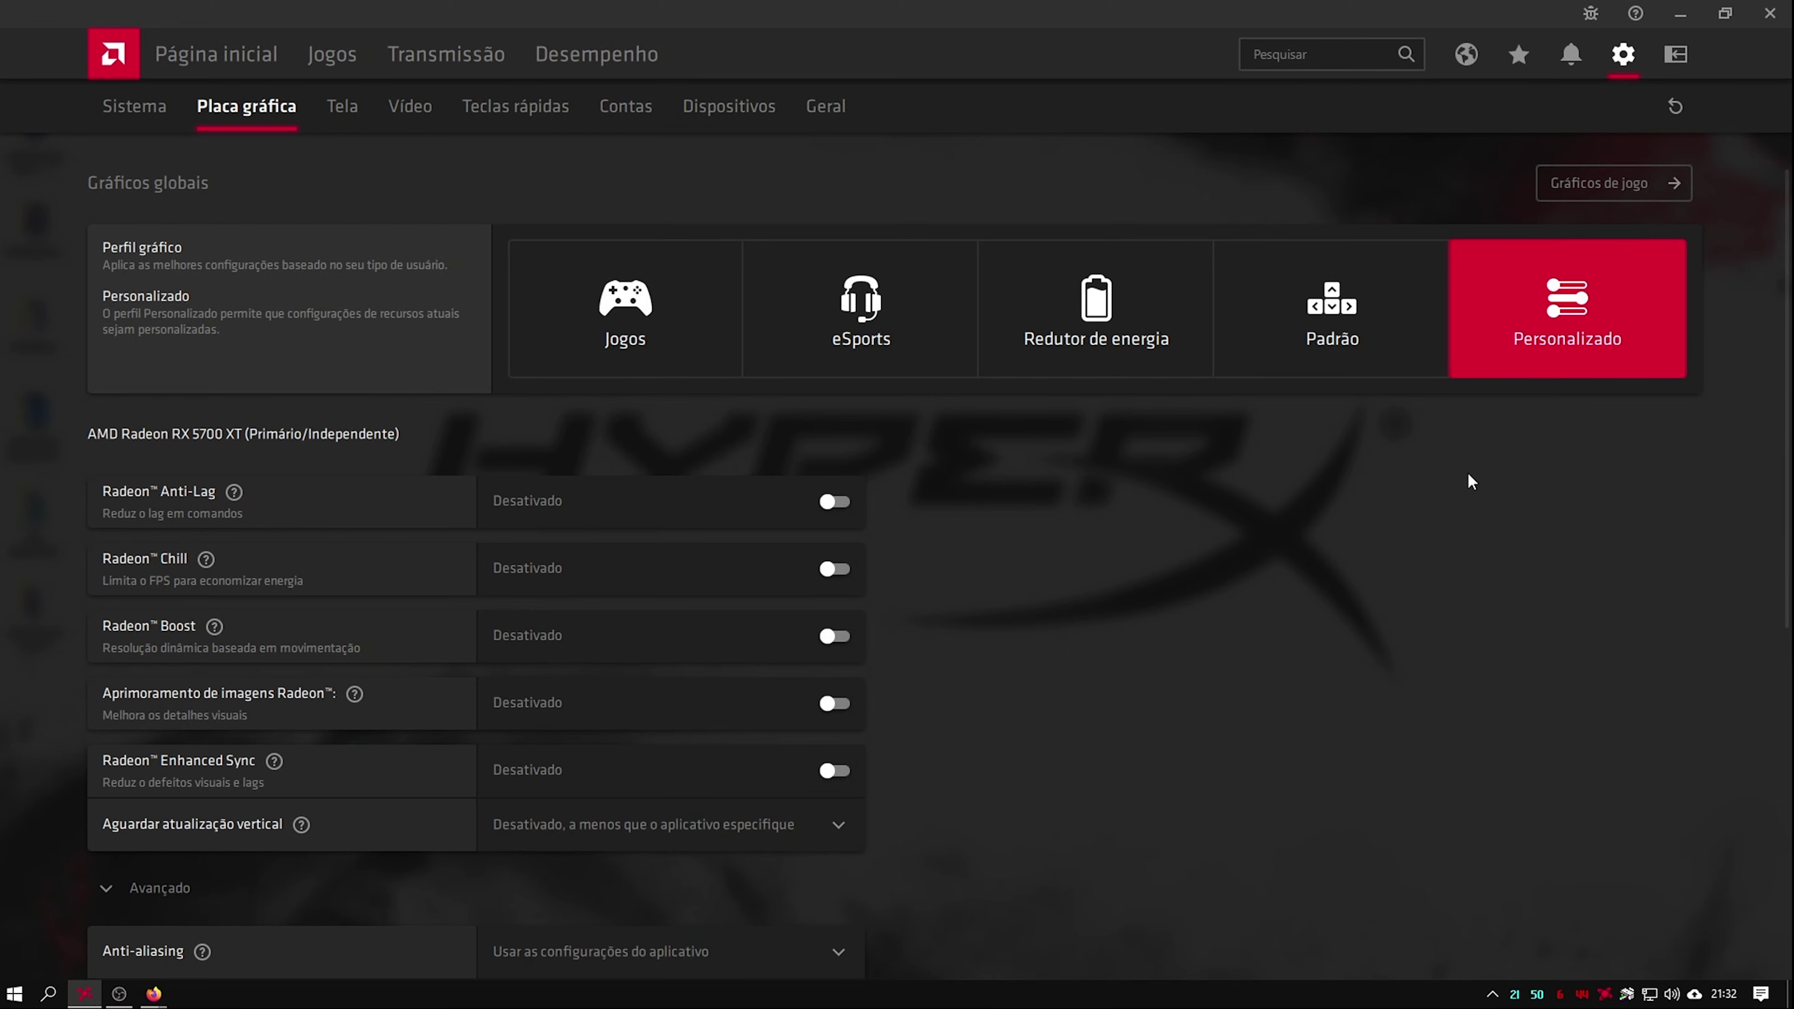
- Turn off Radeon Image Sharpening in the METAL GEAR SOLID V: THE PHANTOM PAIN profile and return to the game list
left_click(1582, 184)
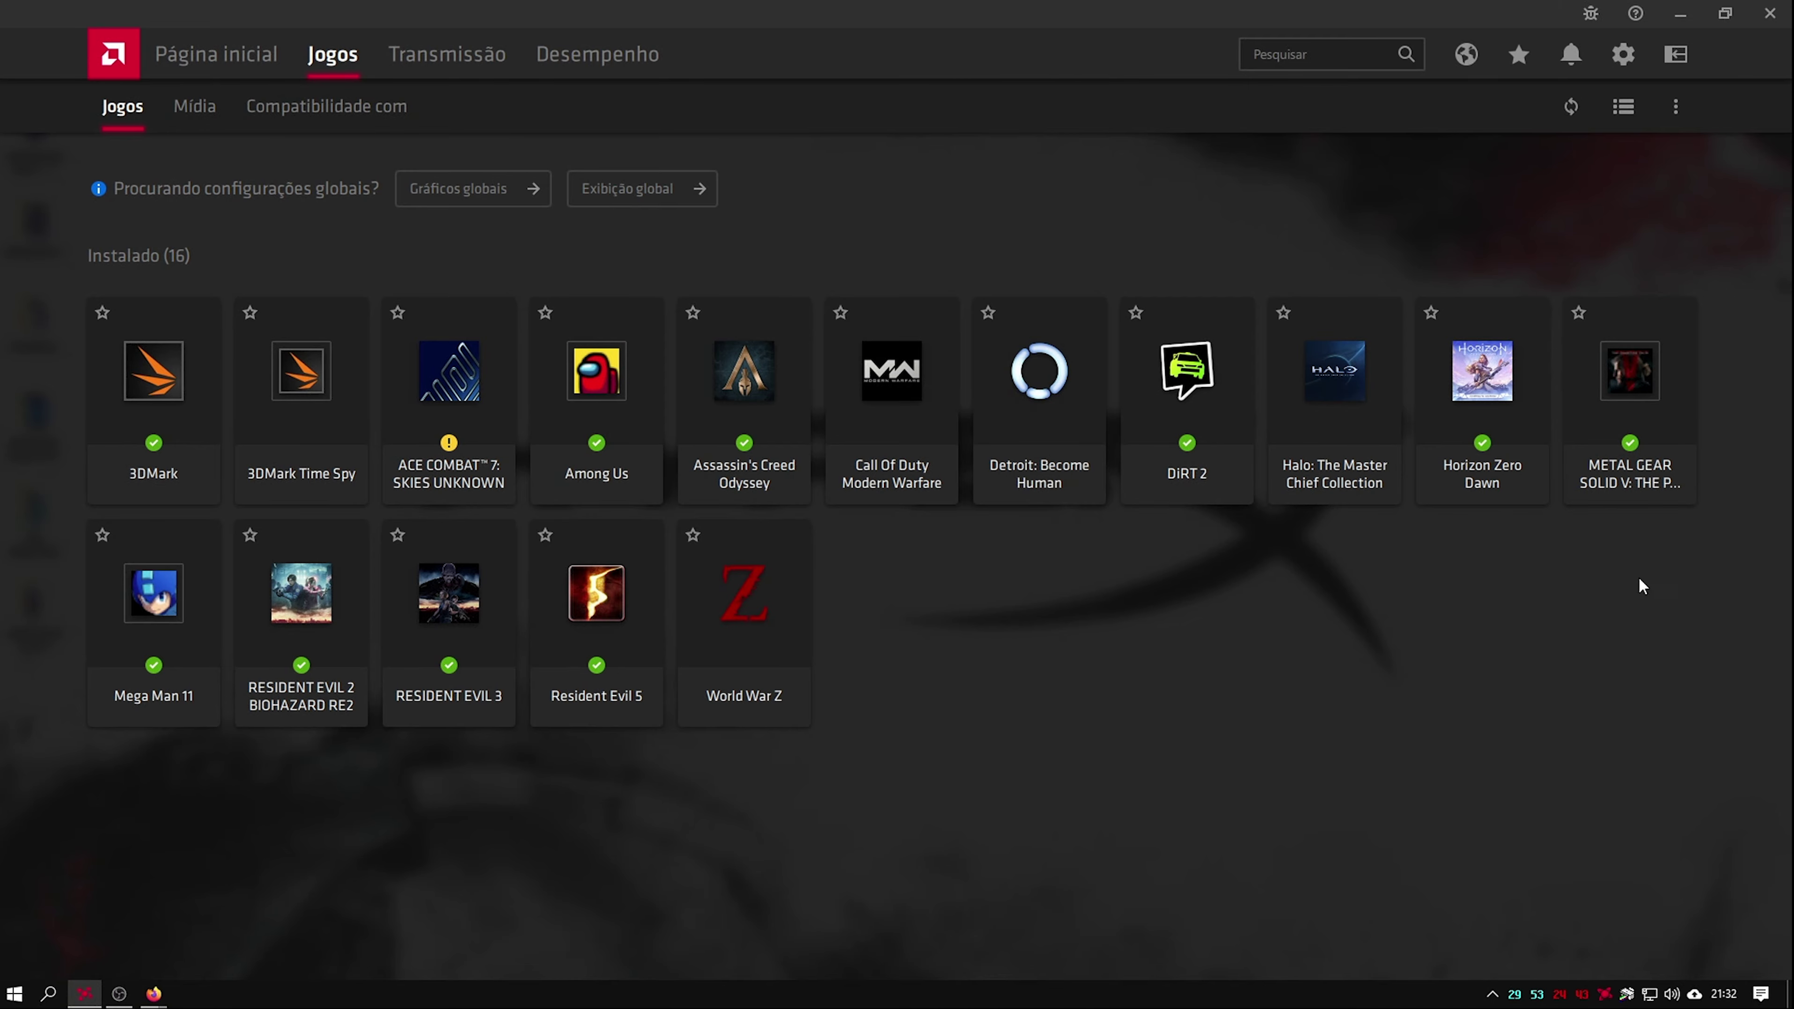
left_click(1662, 405)
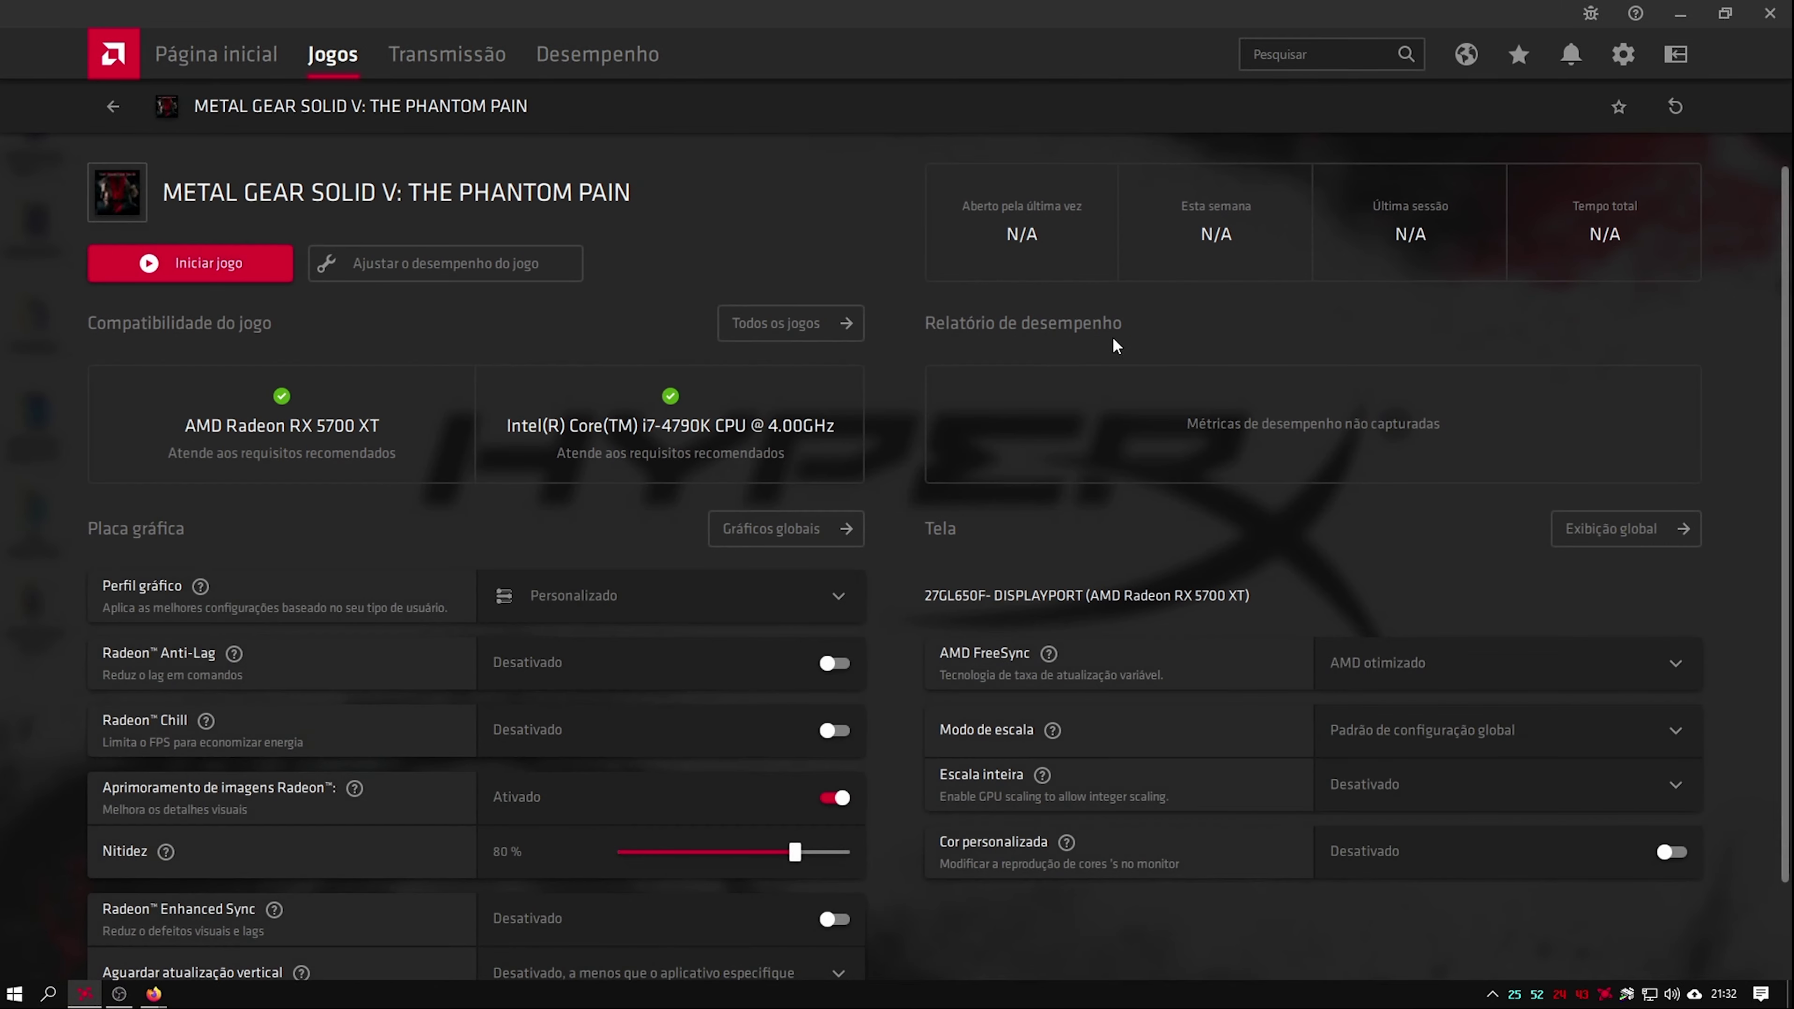
scroll(870, 424, "down", 2)
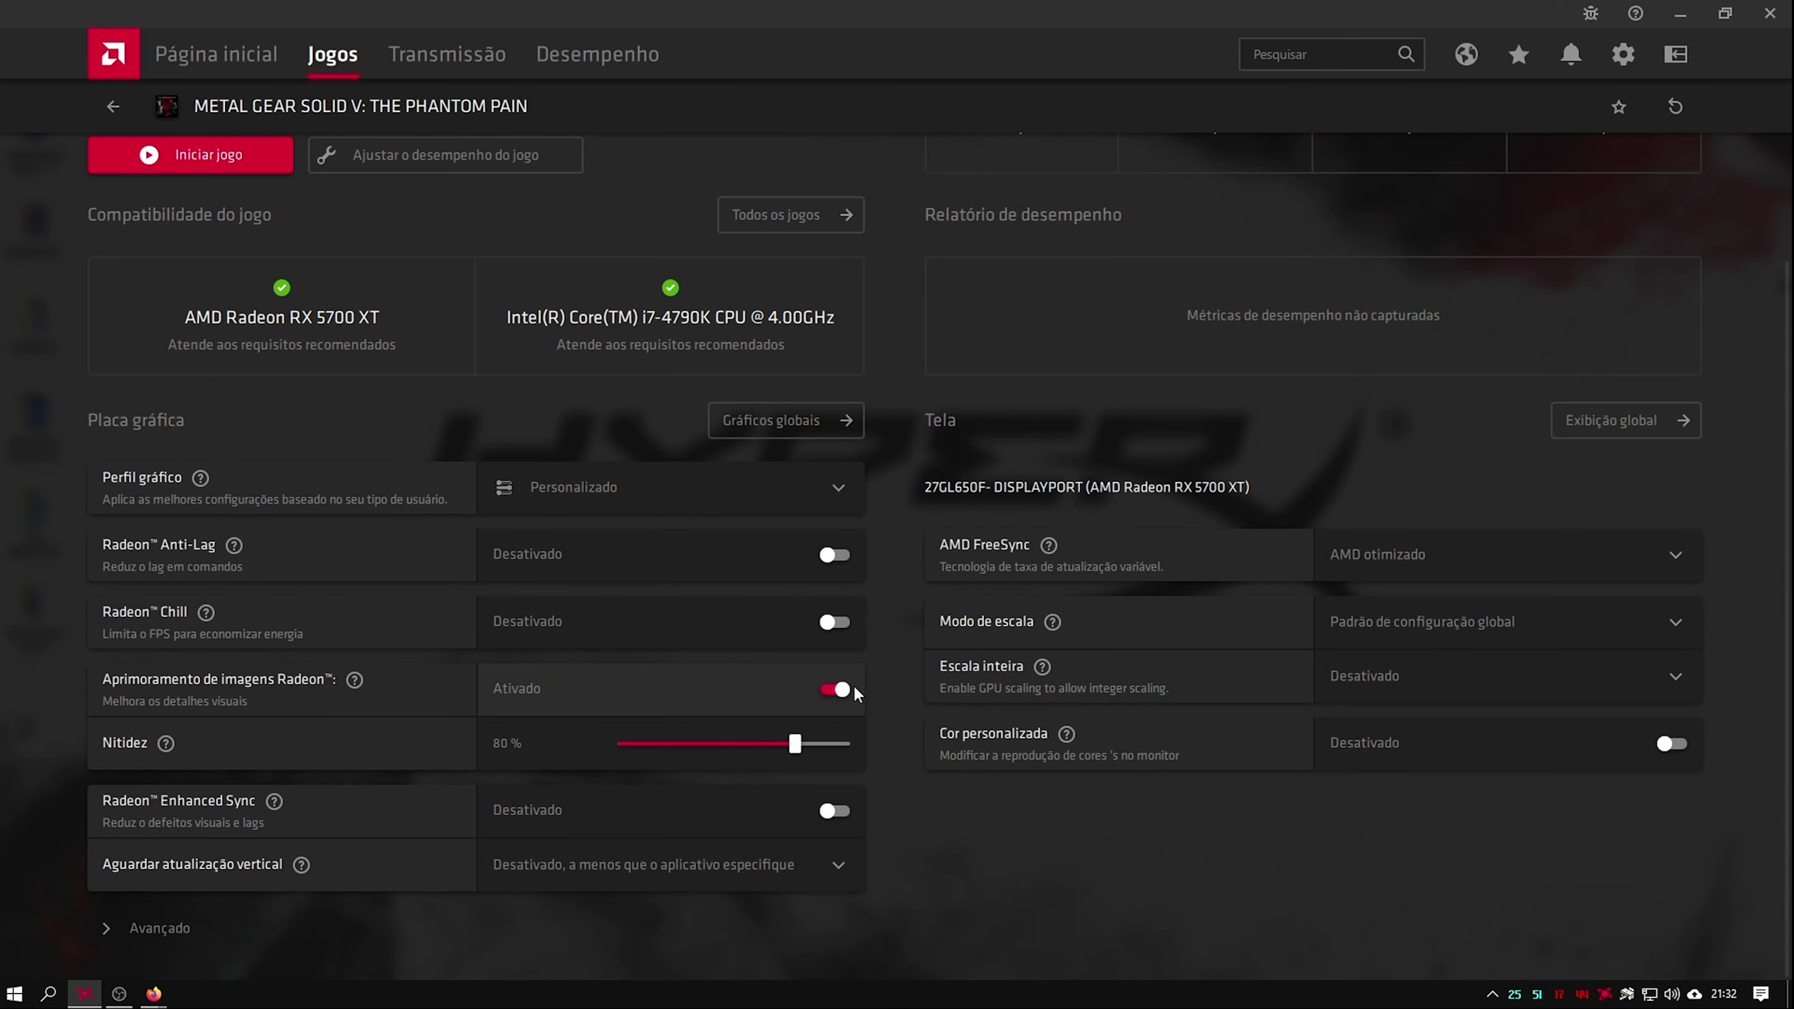
left_click(841, 691)
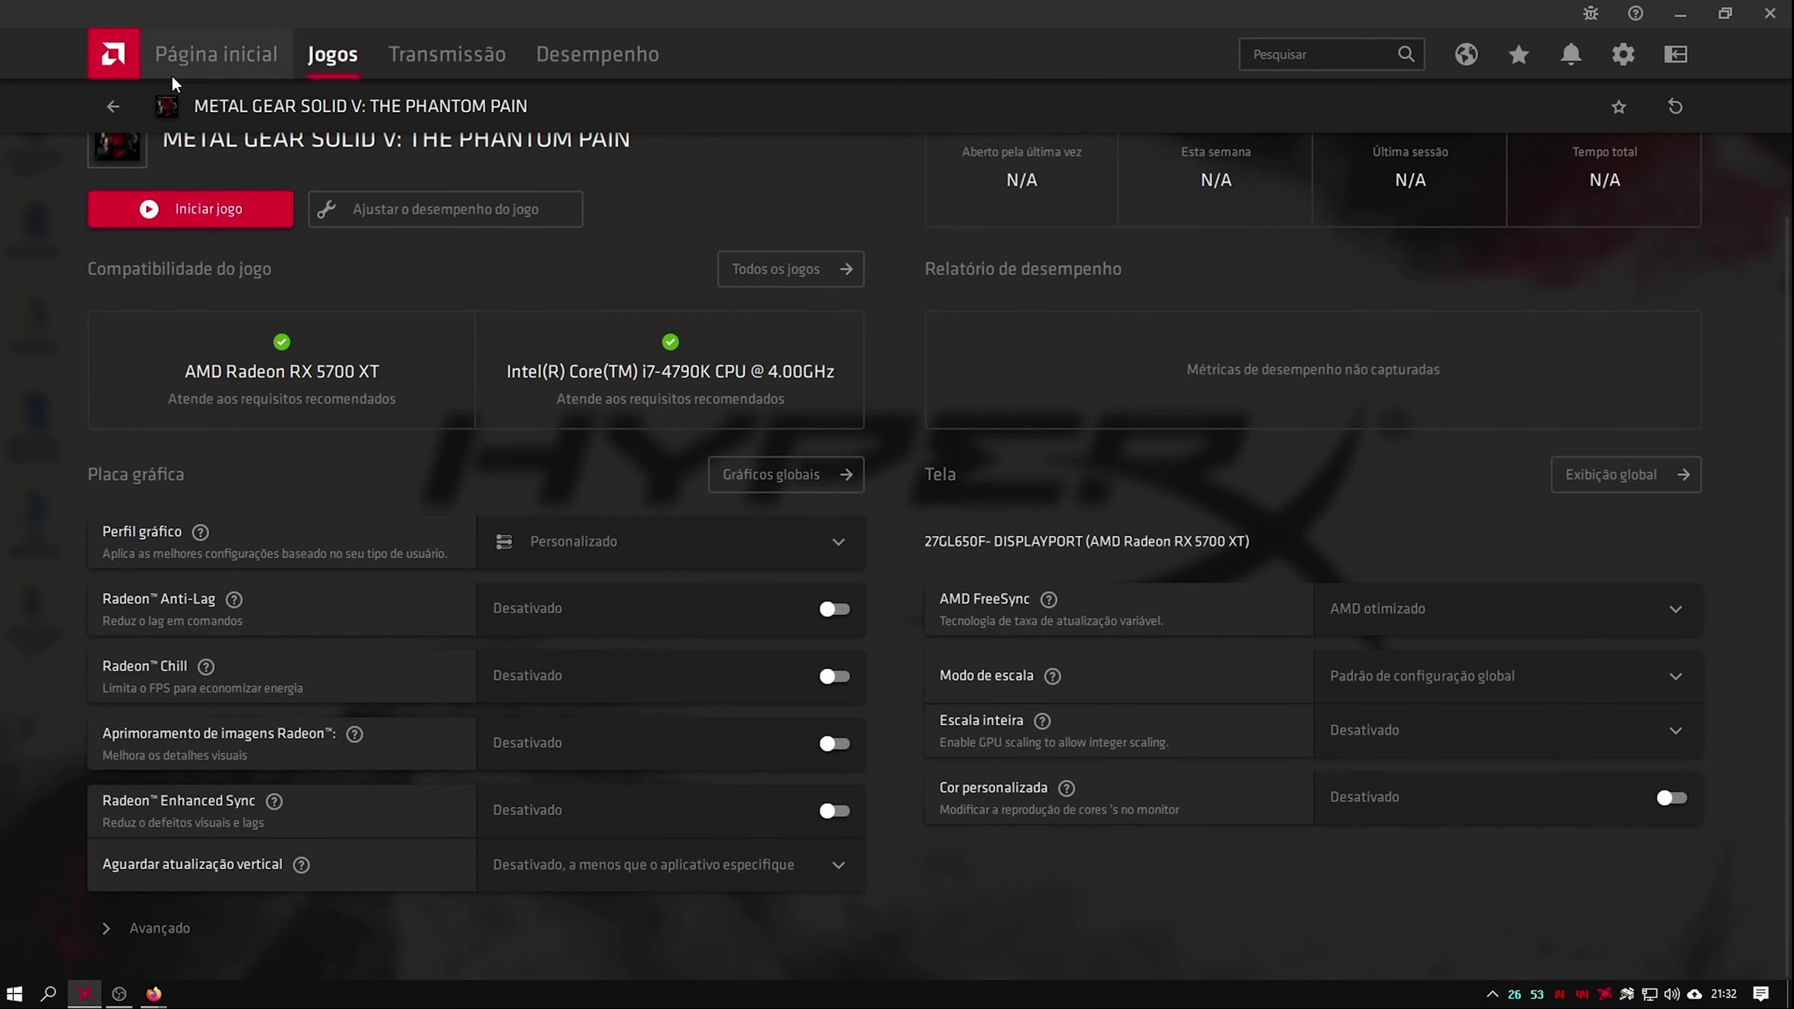
left_click(109, 106)
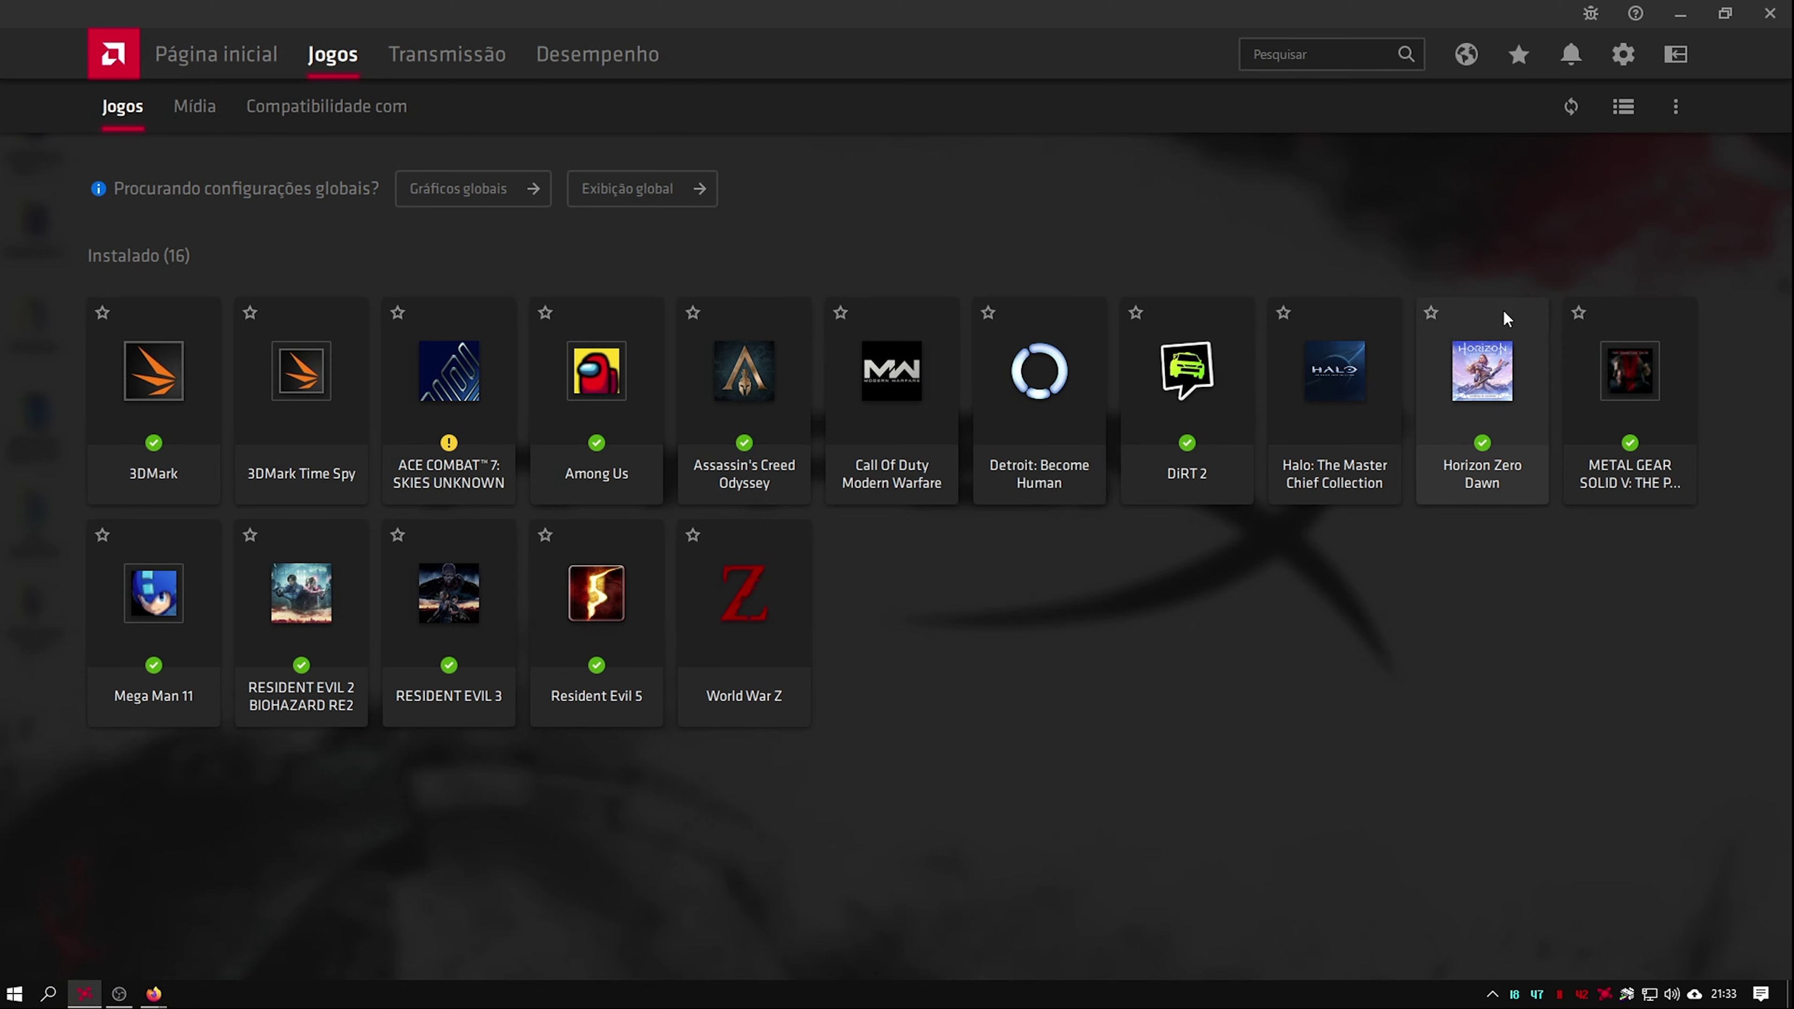
- Refresh the game list and browse the WINDOWS (C:) drive in the dialog for adding a game, closing it without choosing a file
left_click(1575, 106)
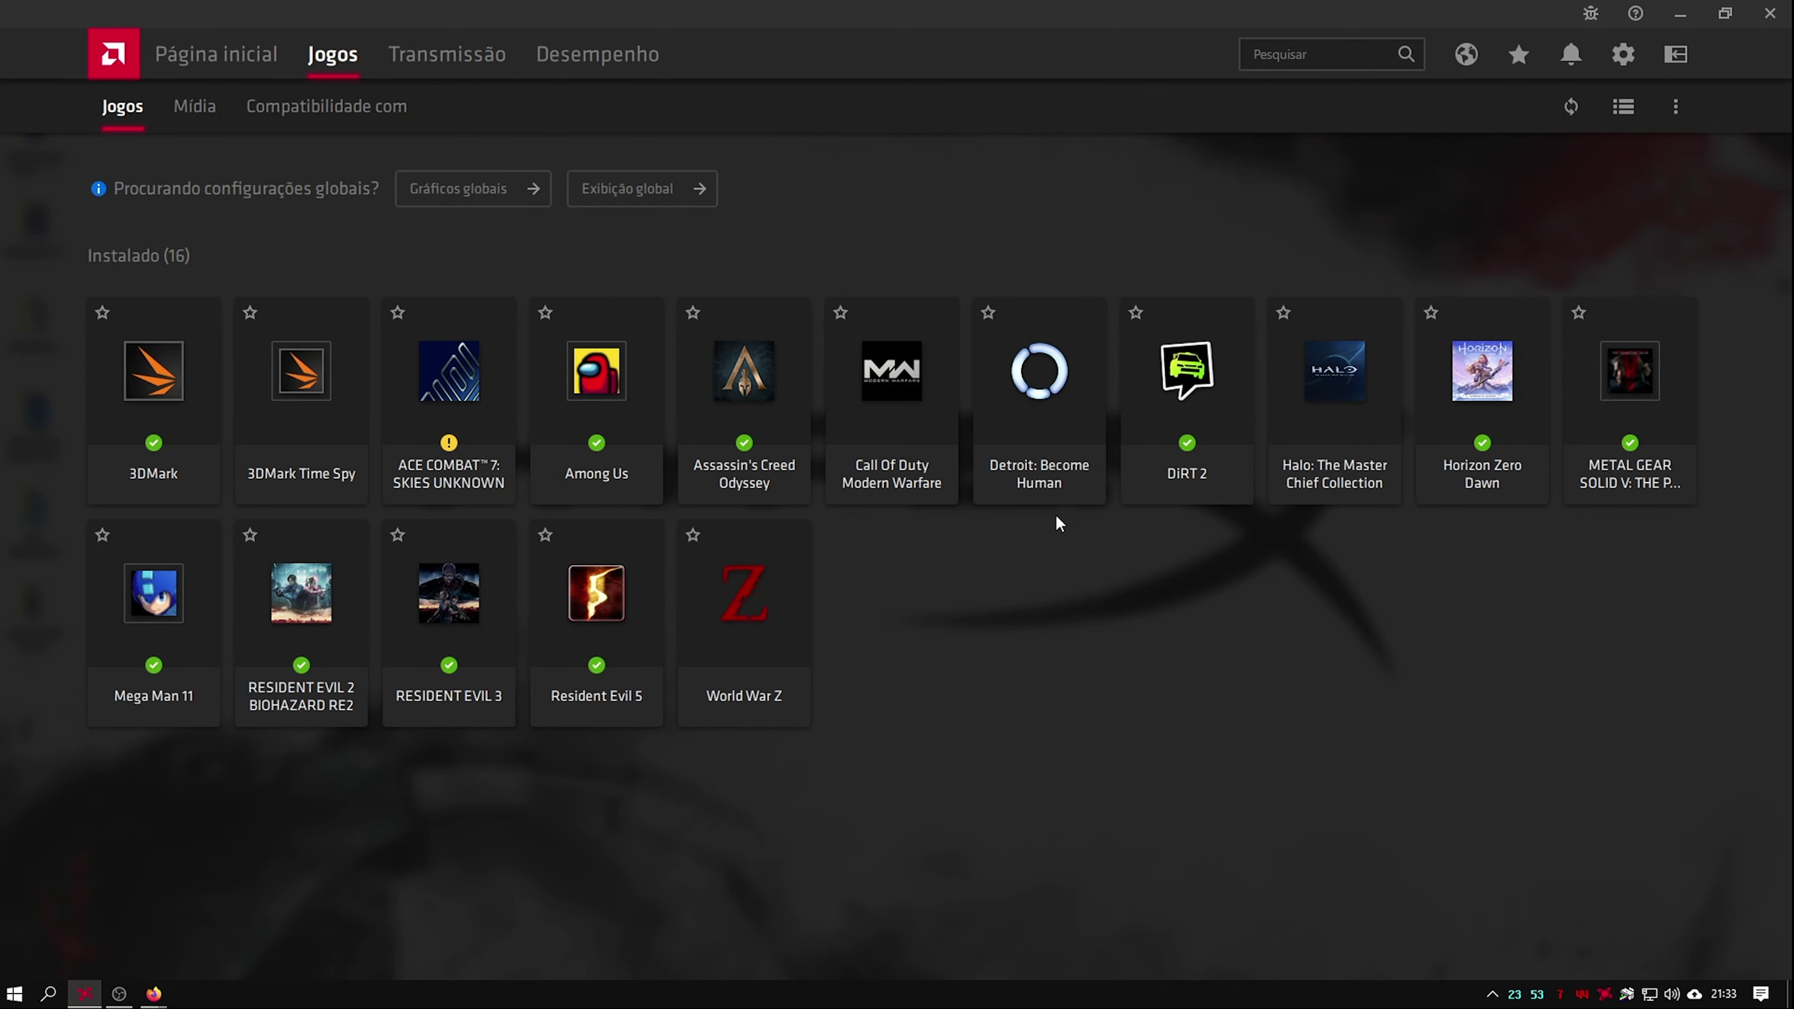
left_click(1675, 106)
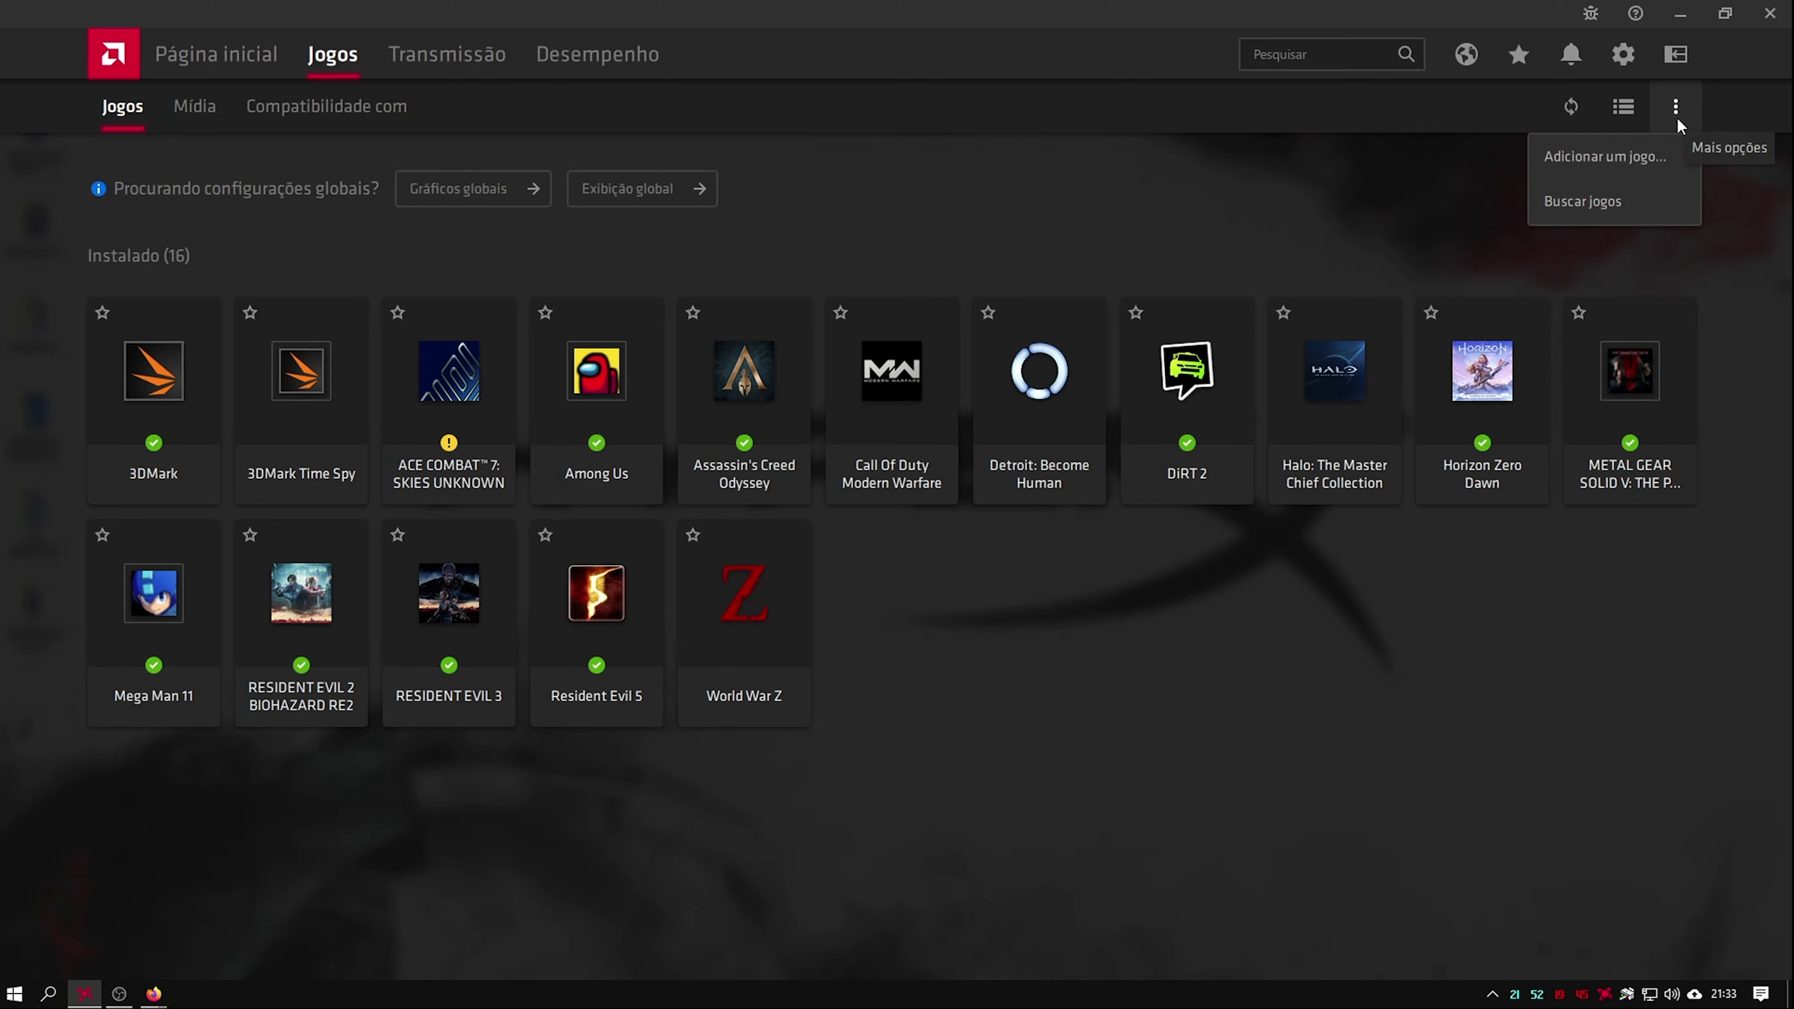
left_click(1654, 156)
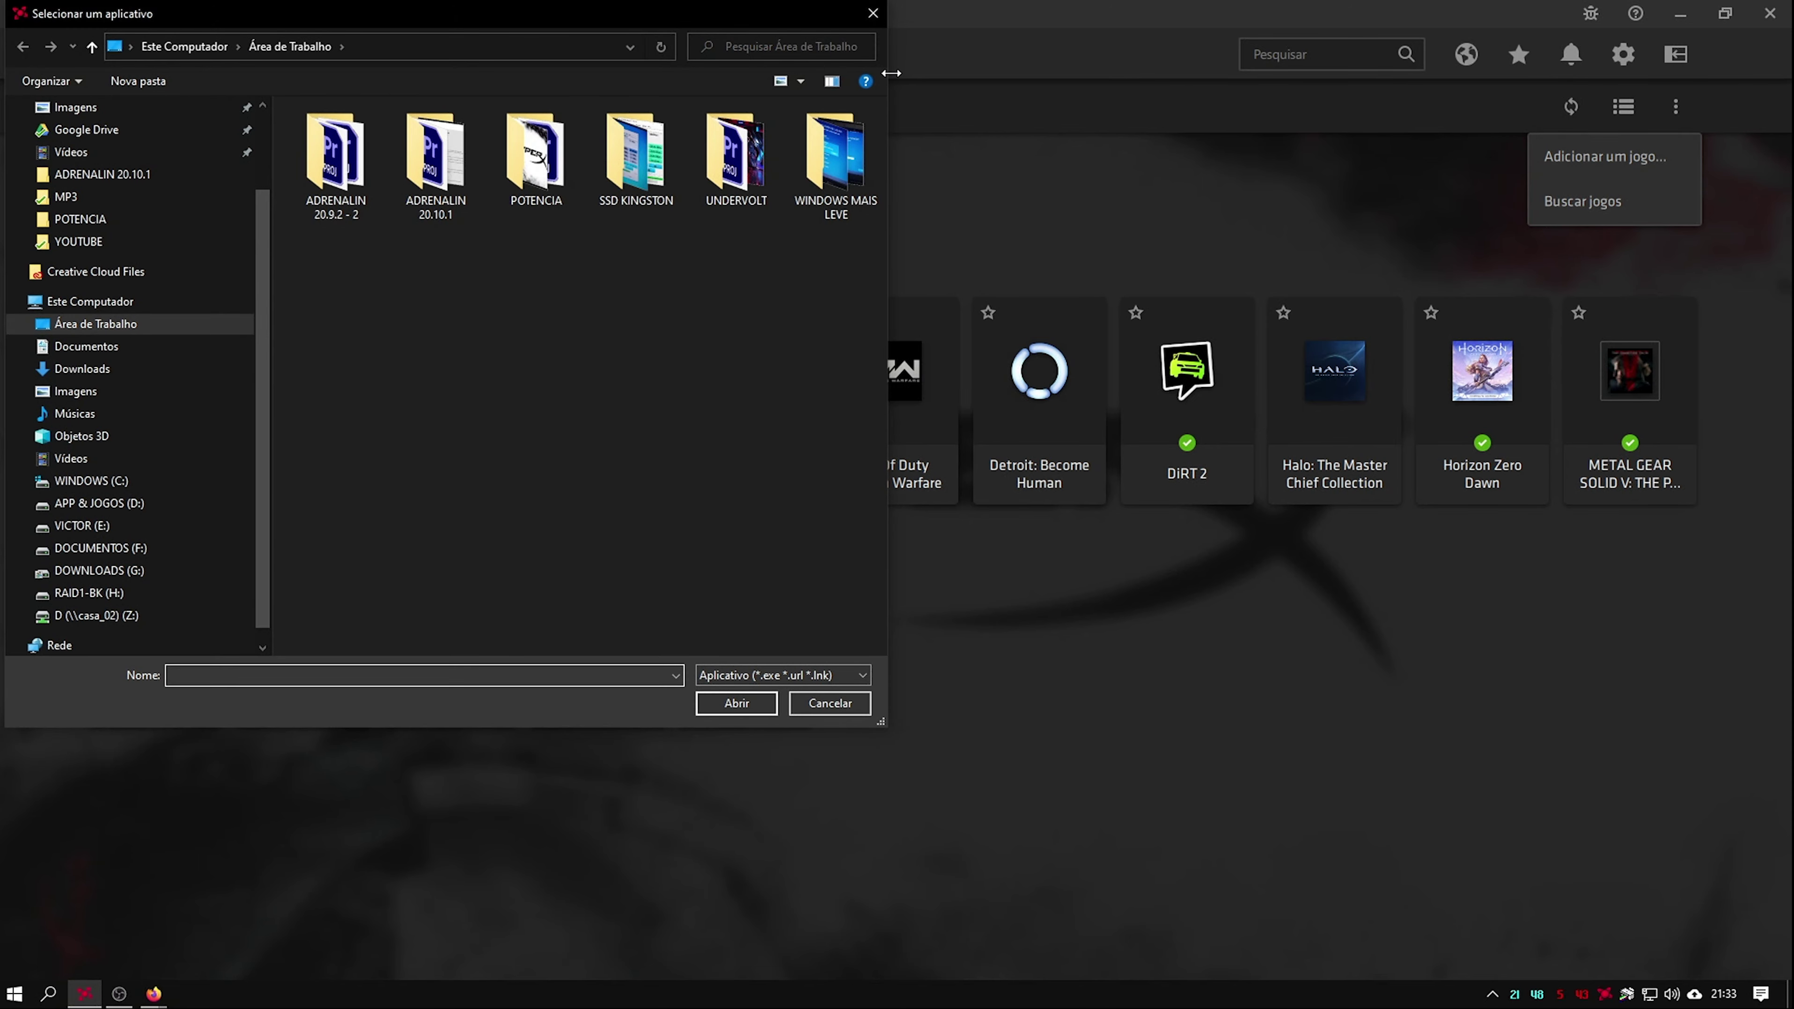
left_click_drag(887, 72, 1654, 357)
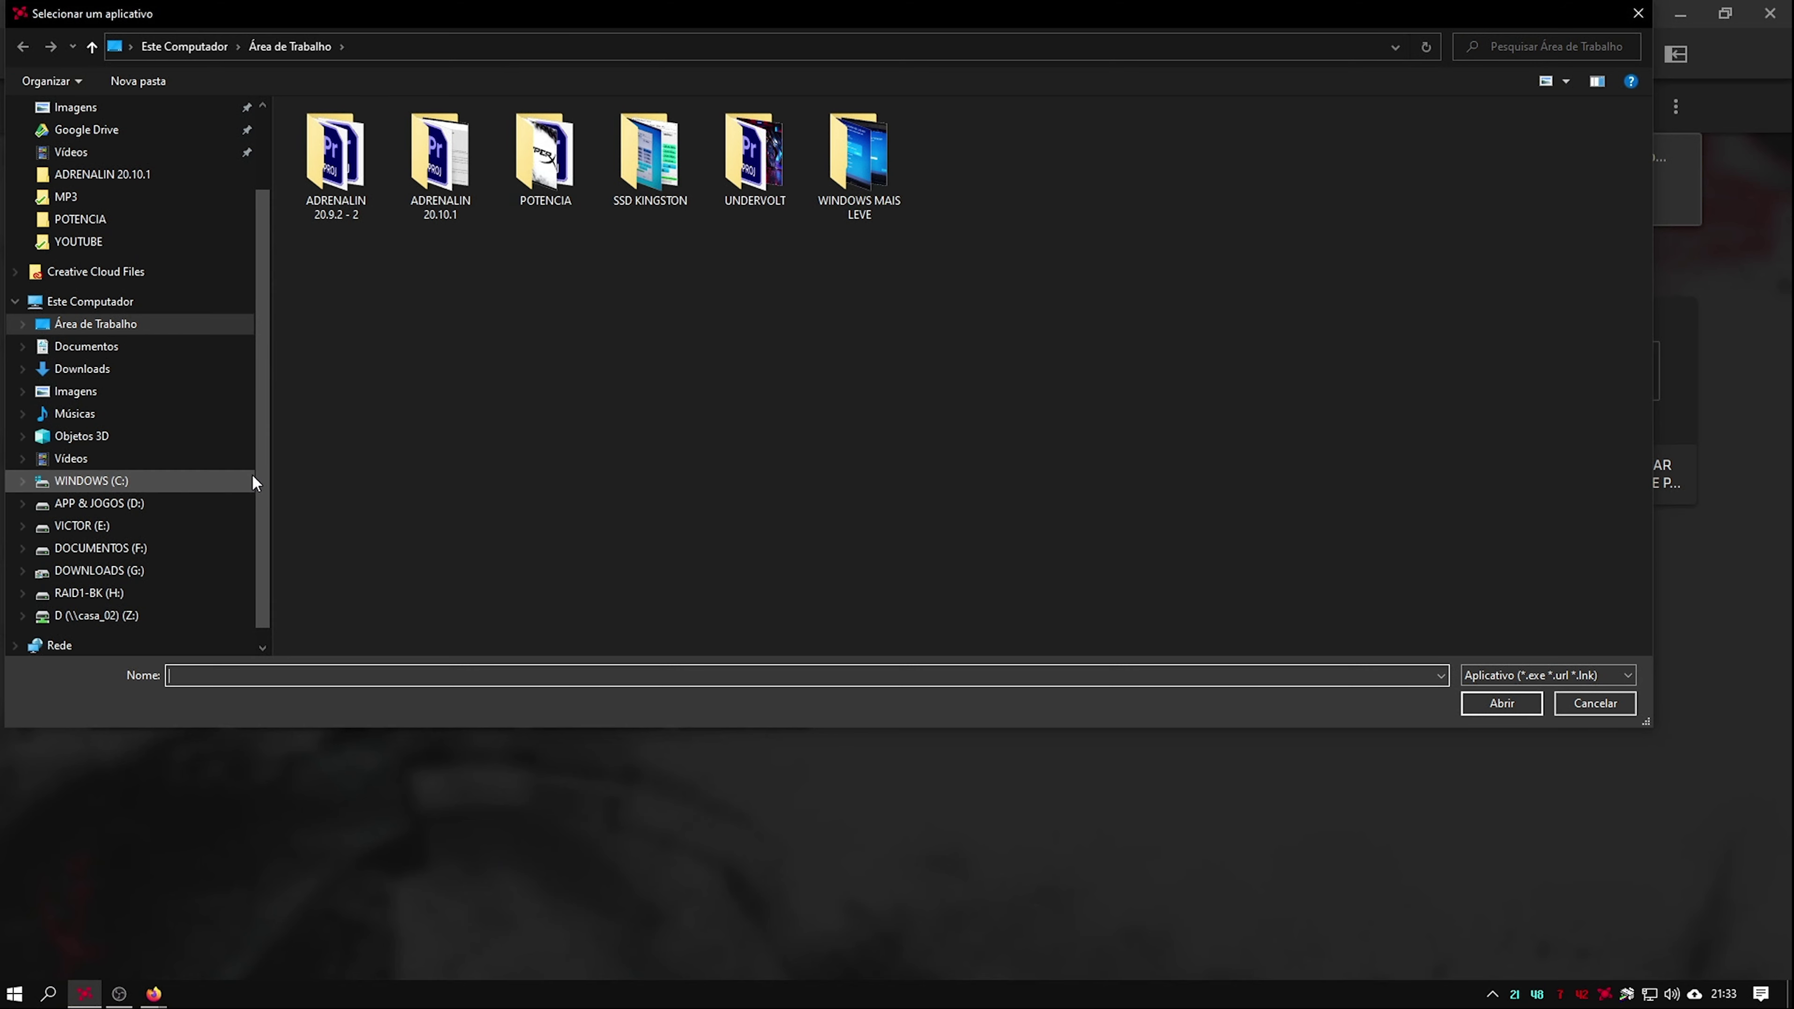
left_click(176, 481)
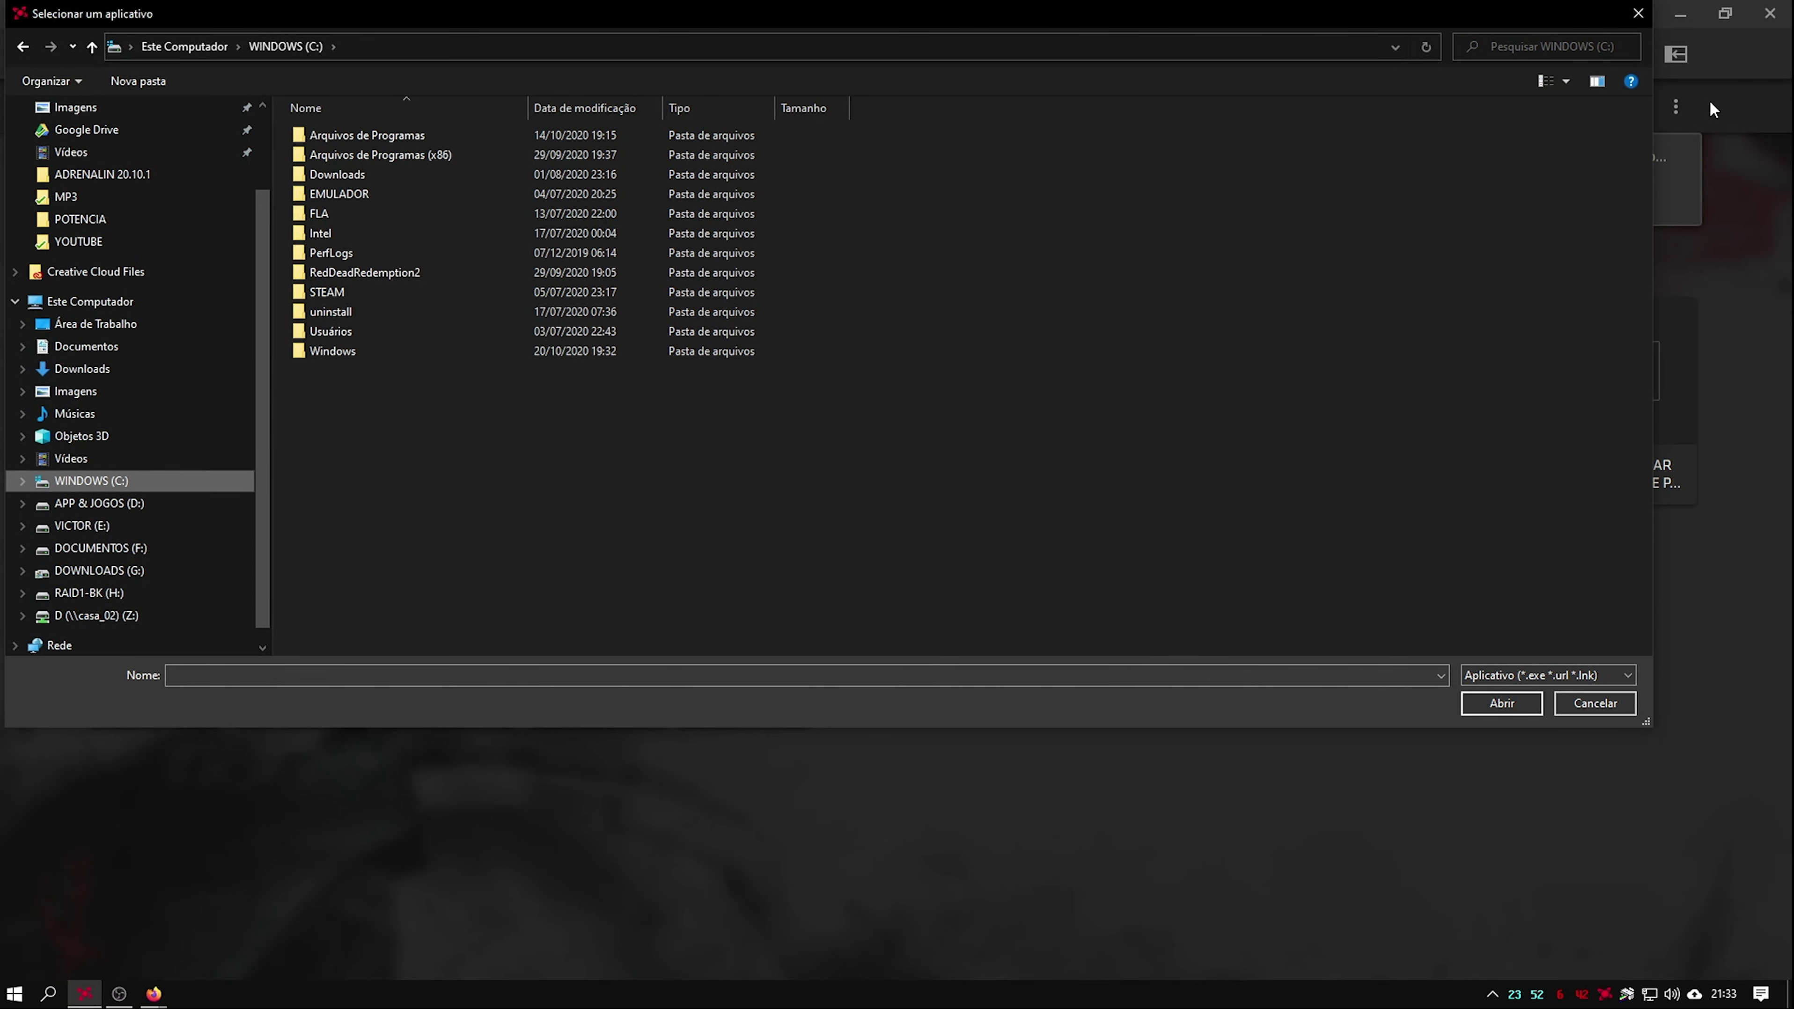
left_click(1637, 17)
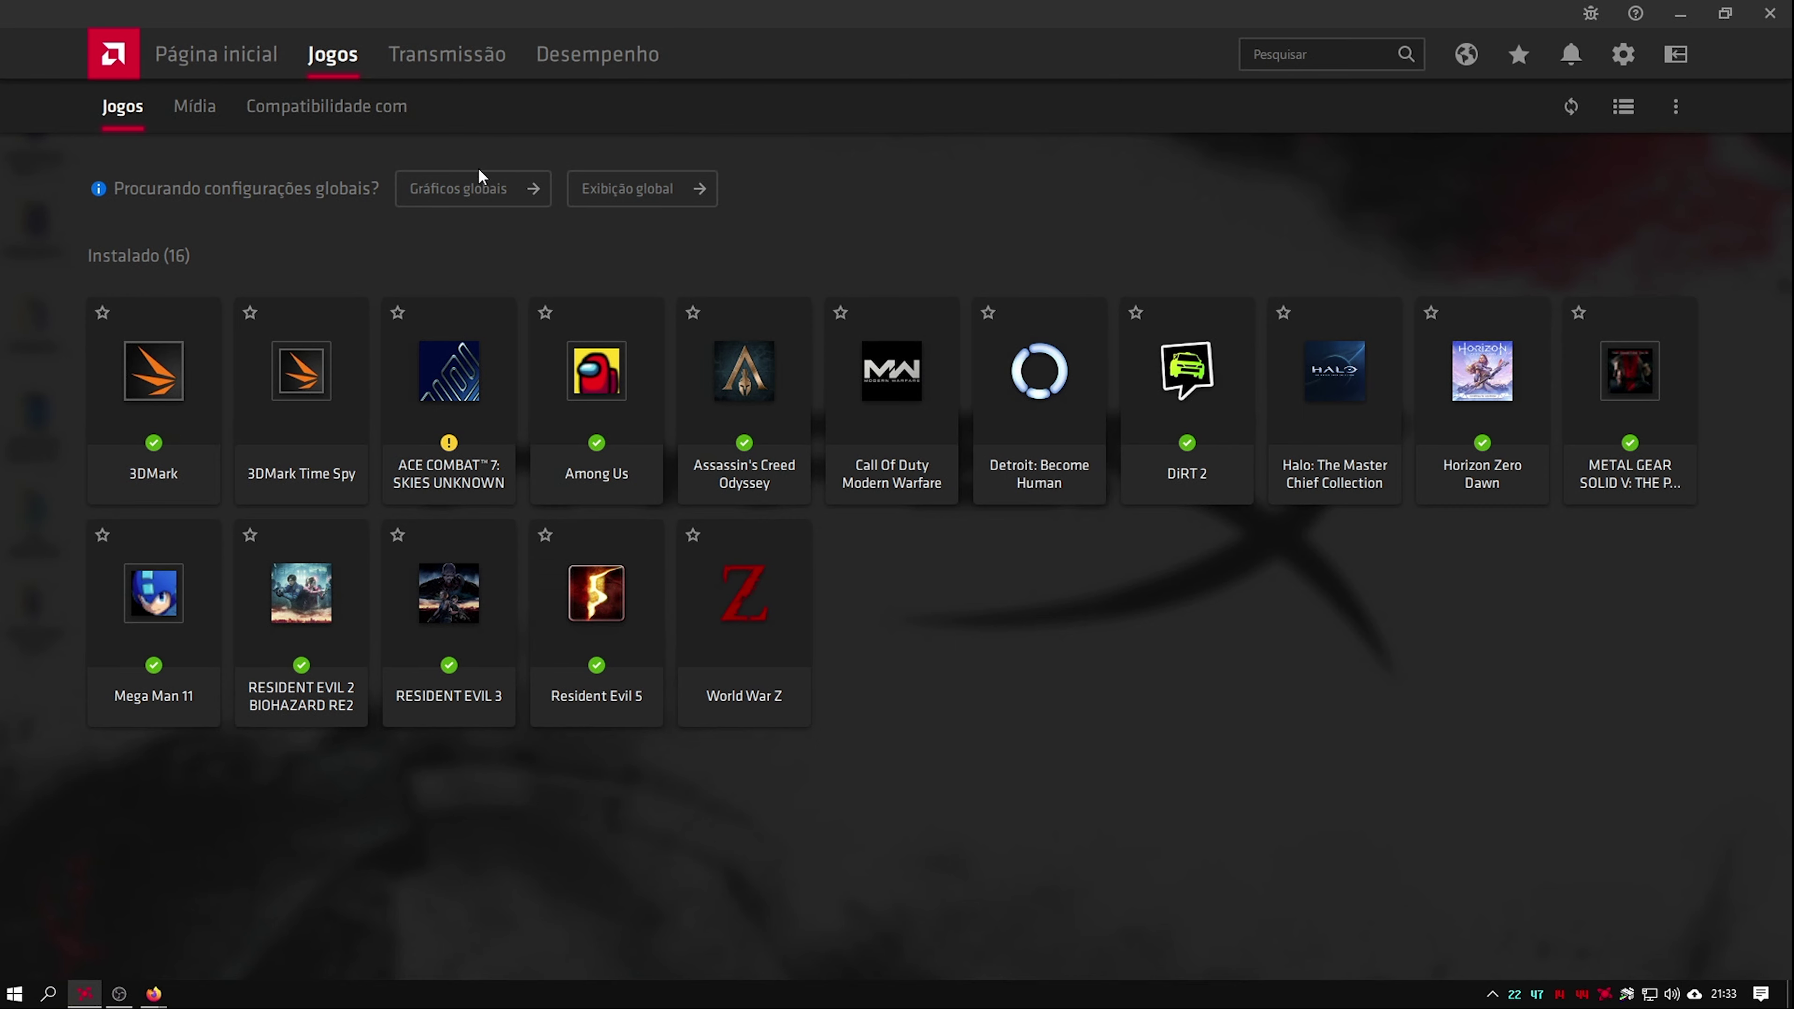
- Expand the advanced options of the global graphics settings and view the available Anti-aliasing modes
left_click(471, 185)
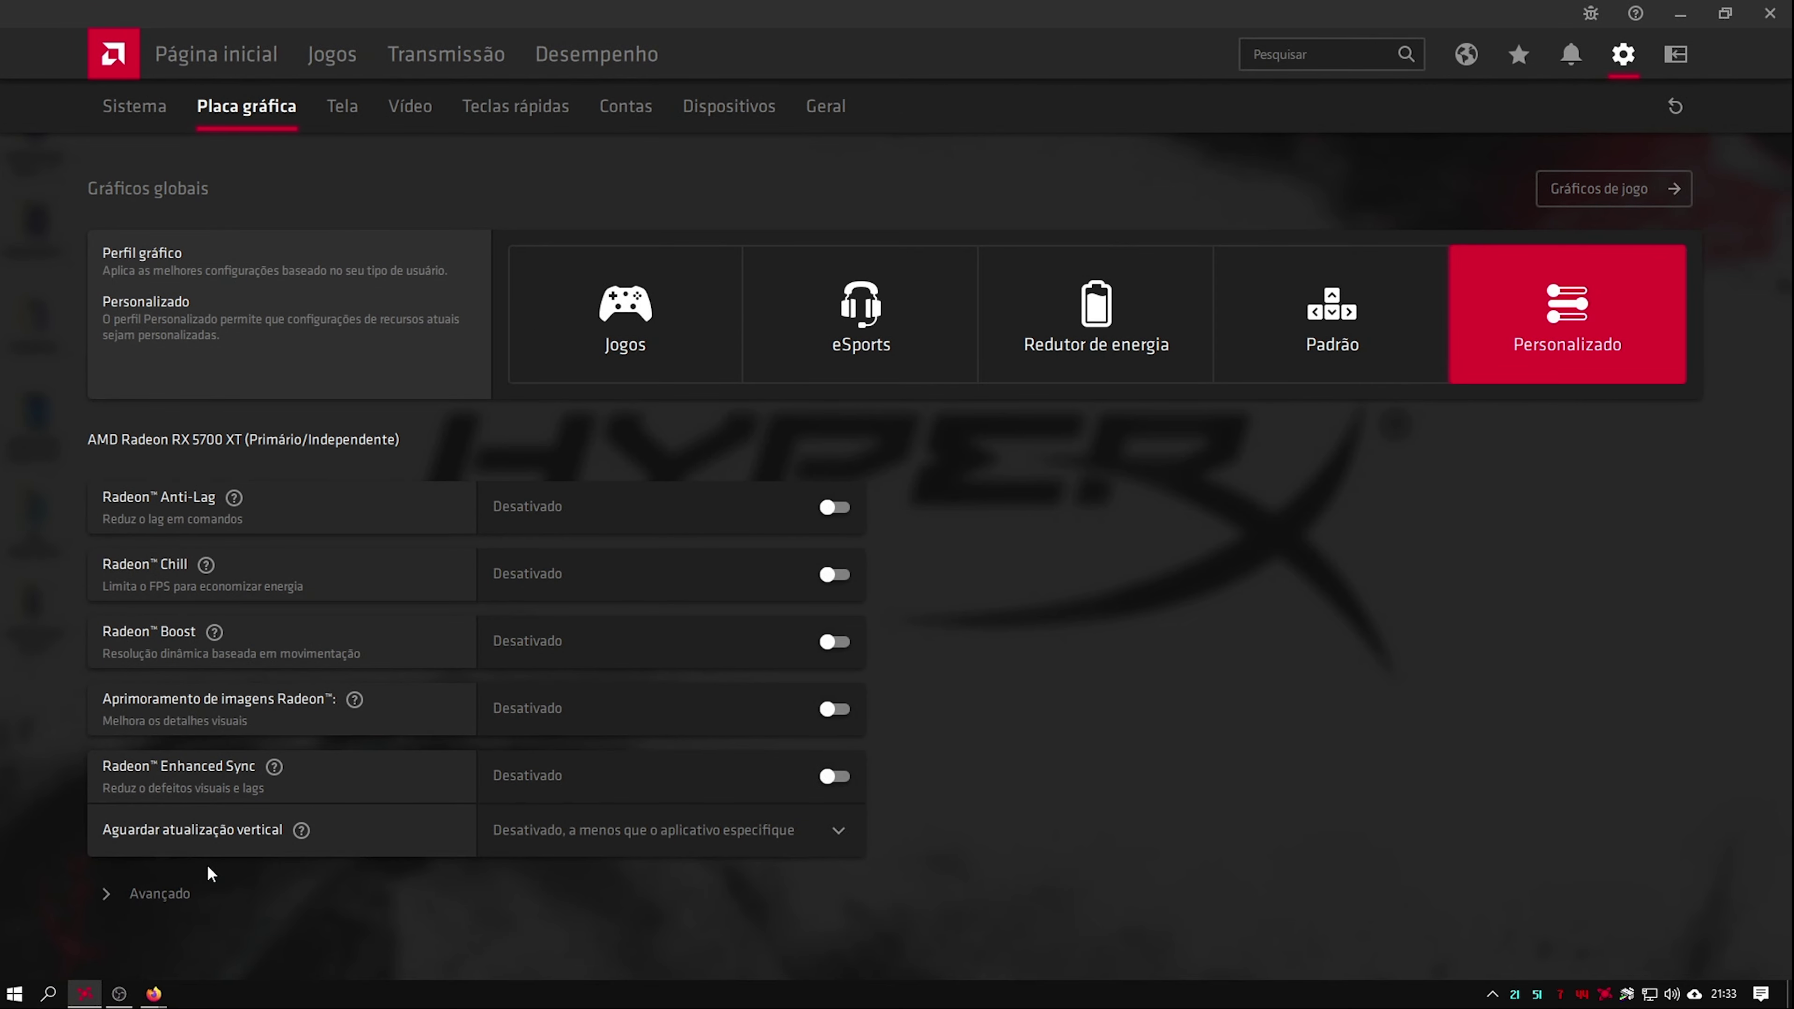
left_click(144, 893)
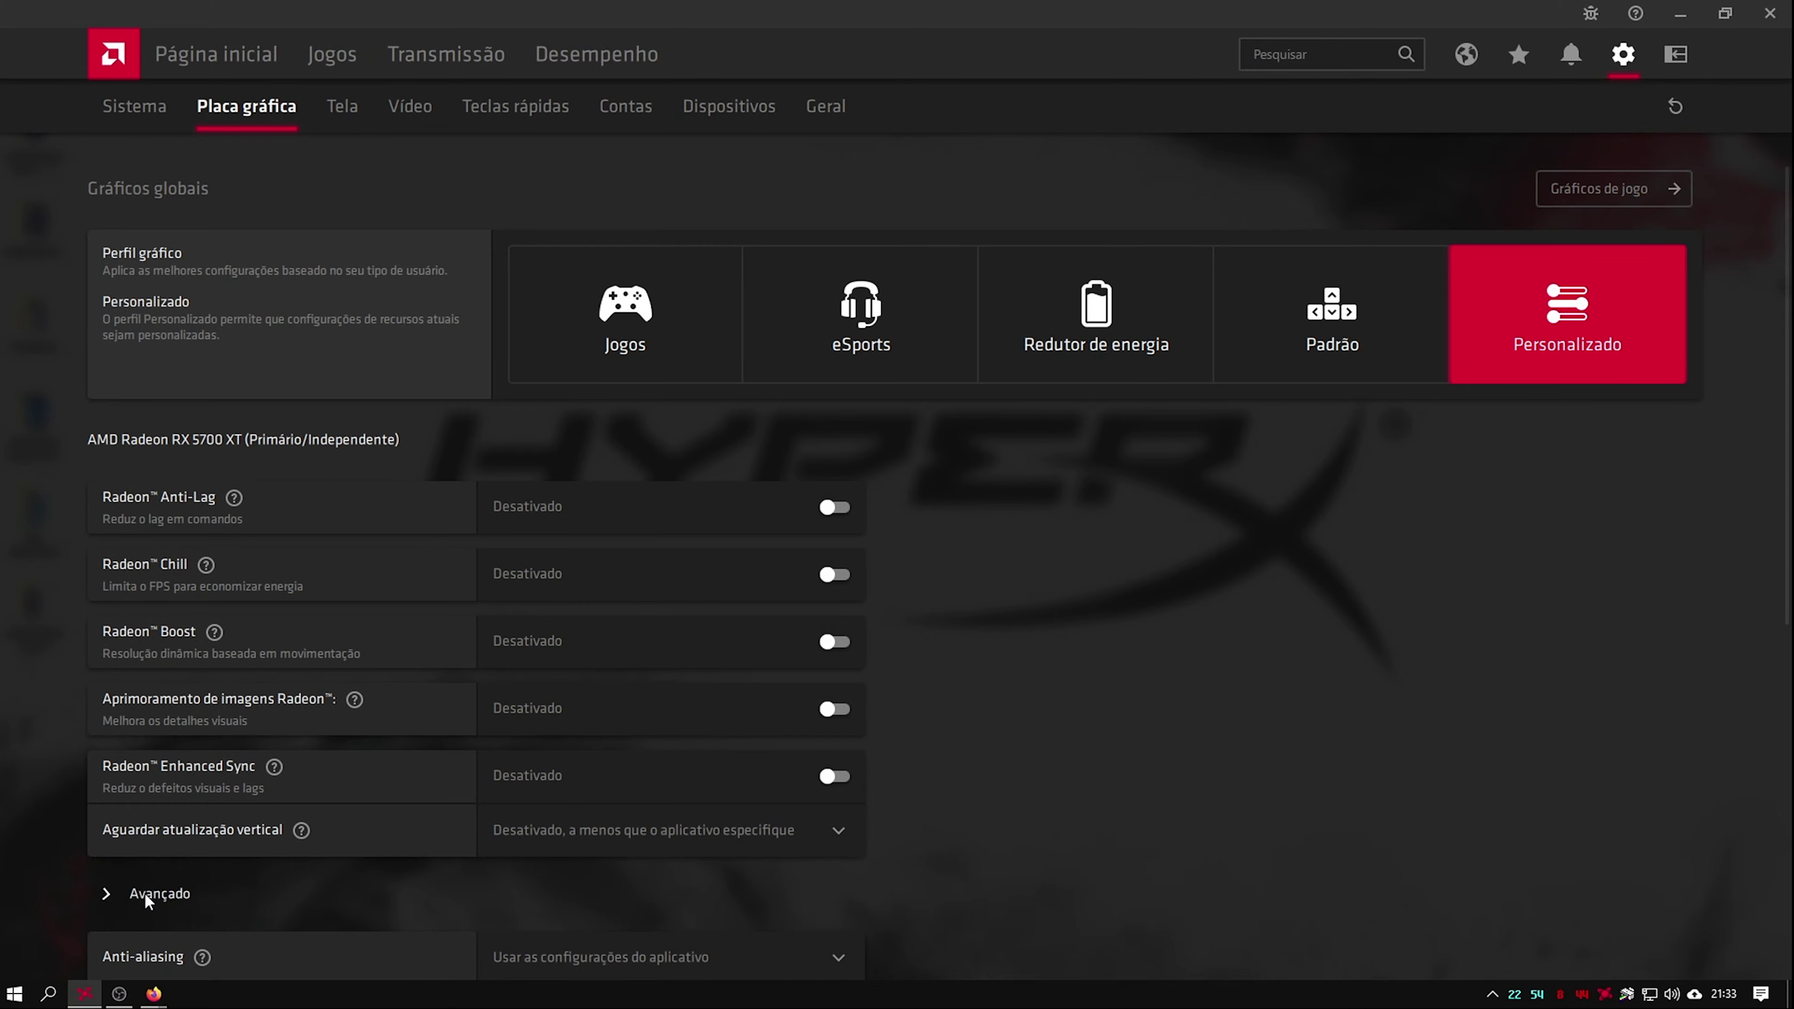
scroll(1281, 705, "down", 5)
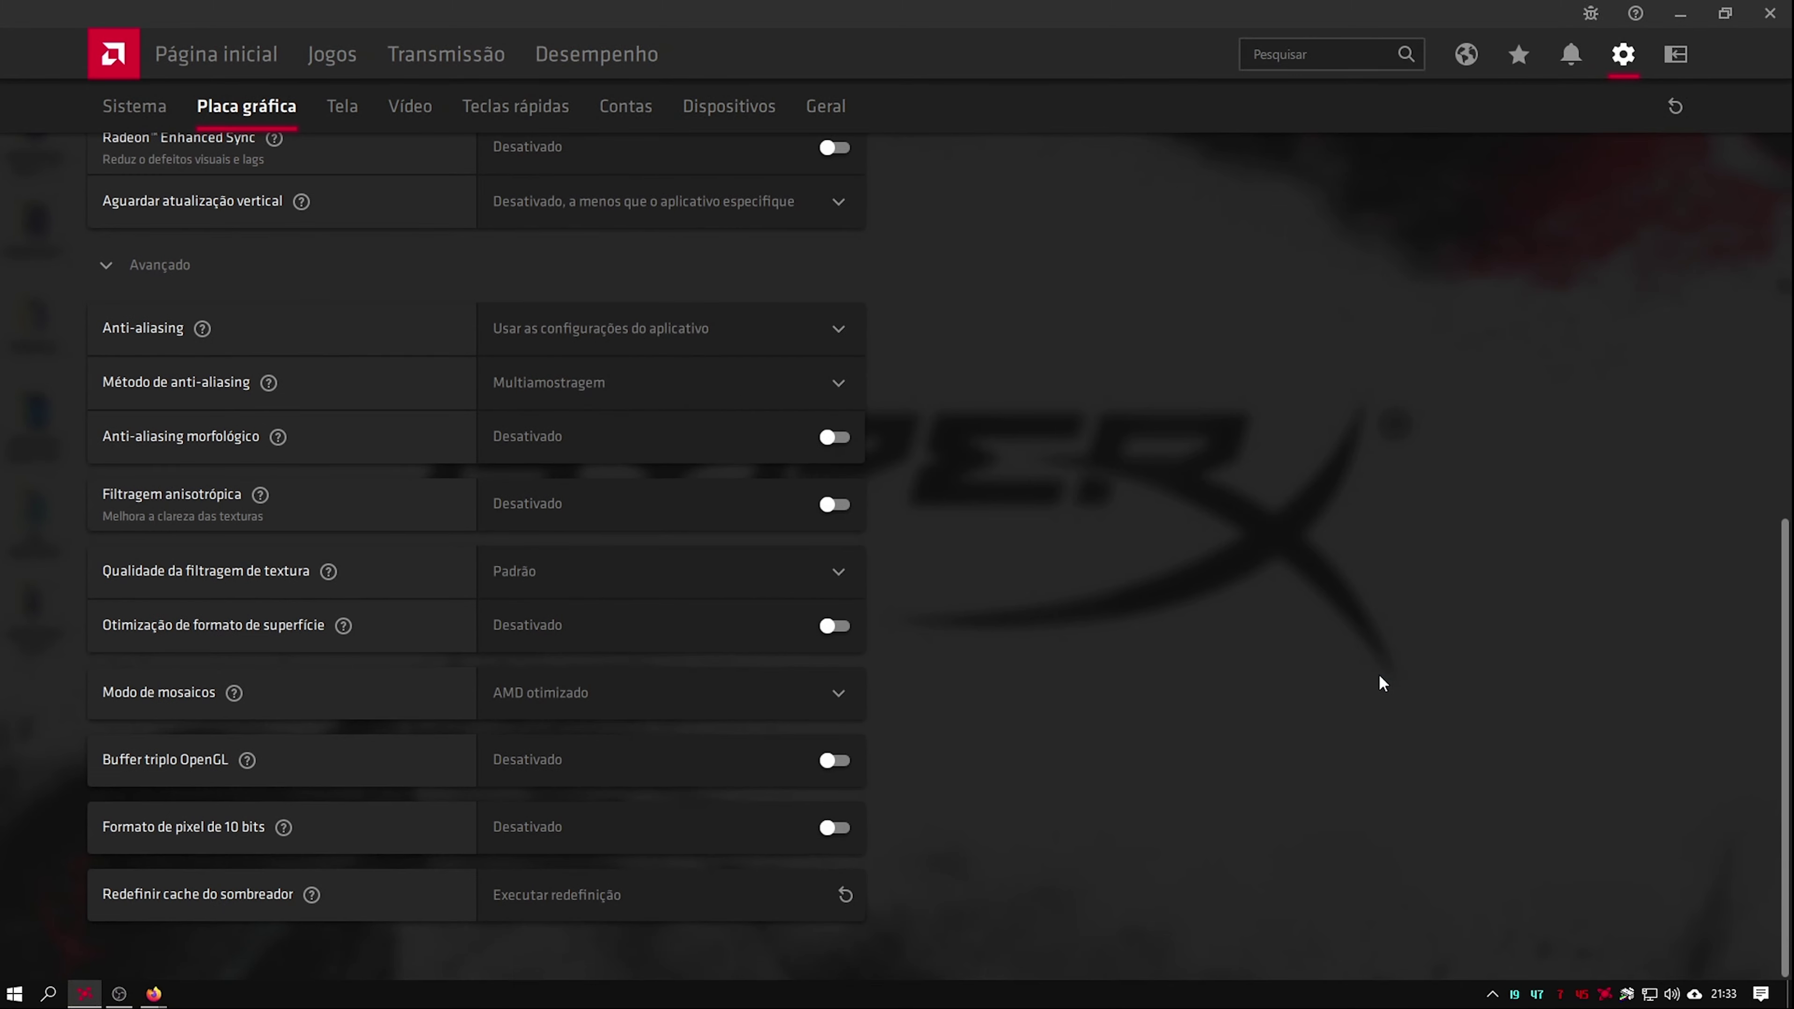
scroll(1379, 675, "up", 2)
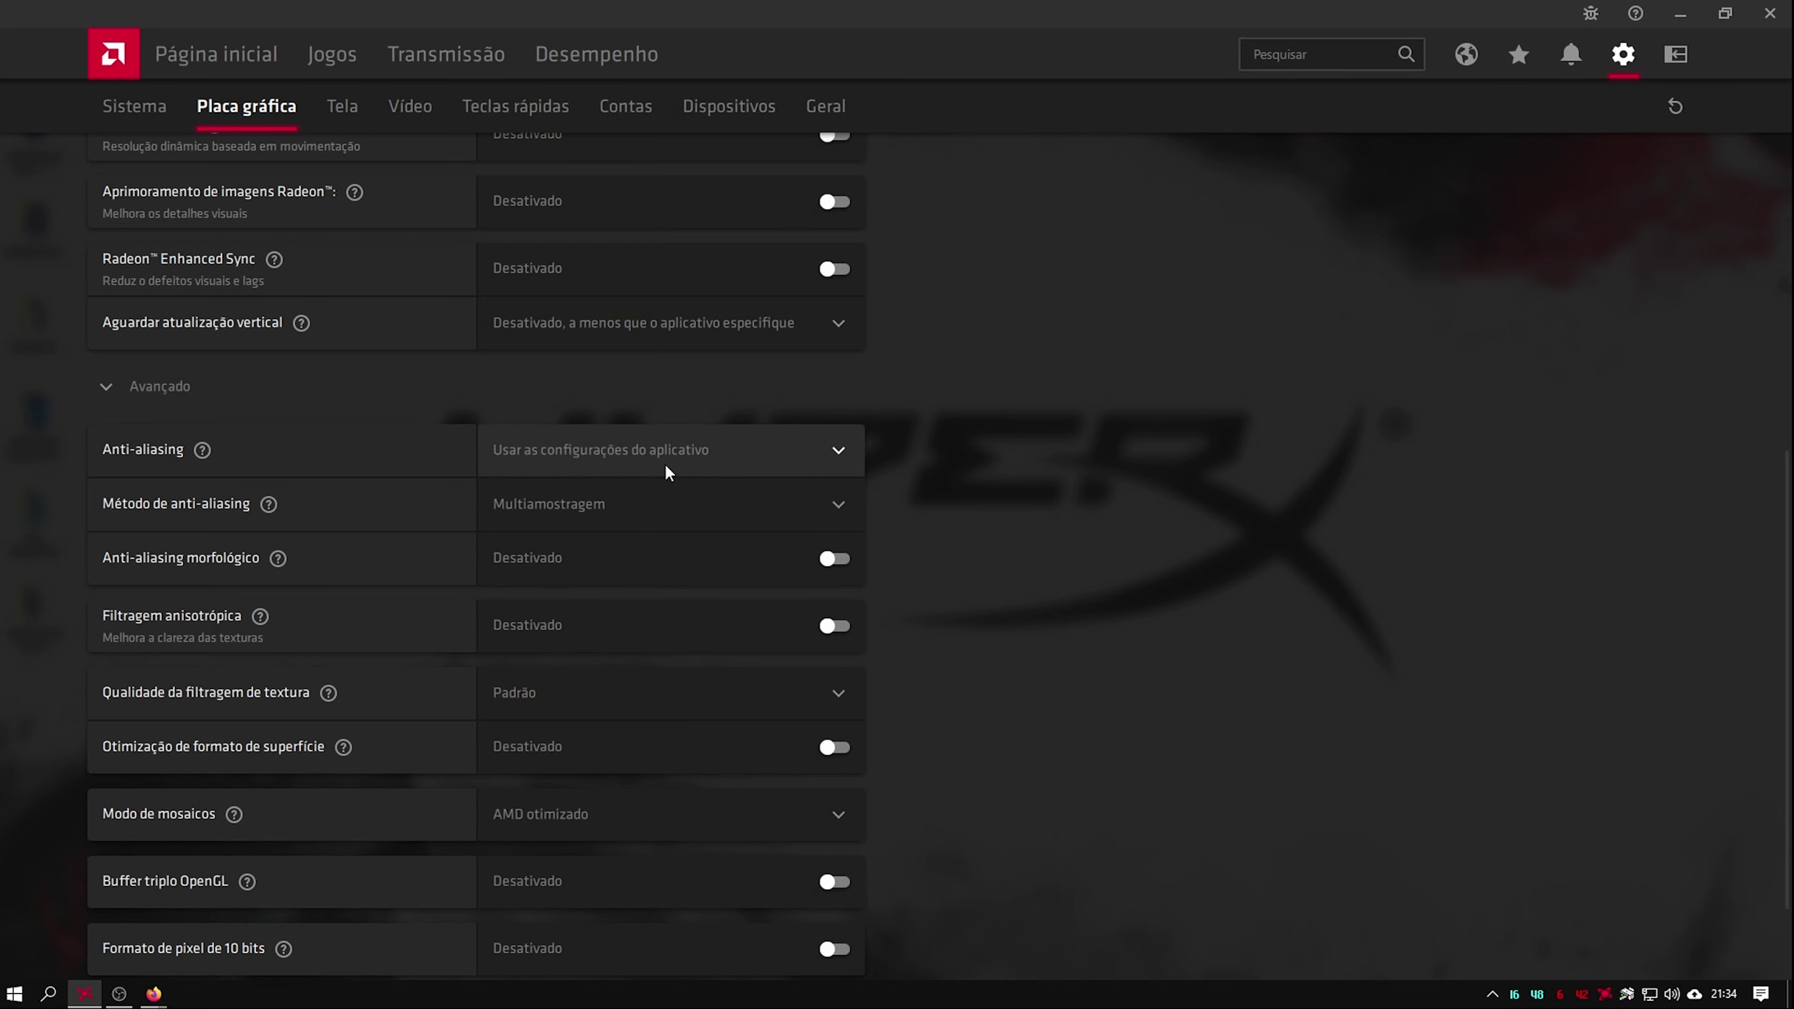
left_click(828, 450)
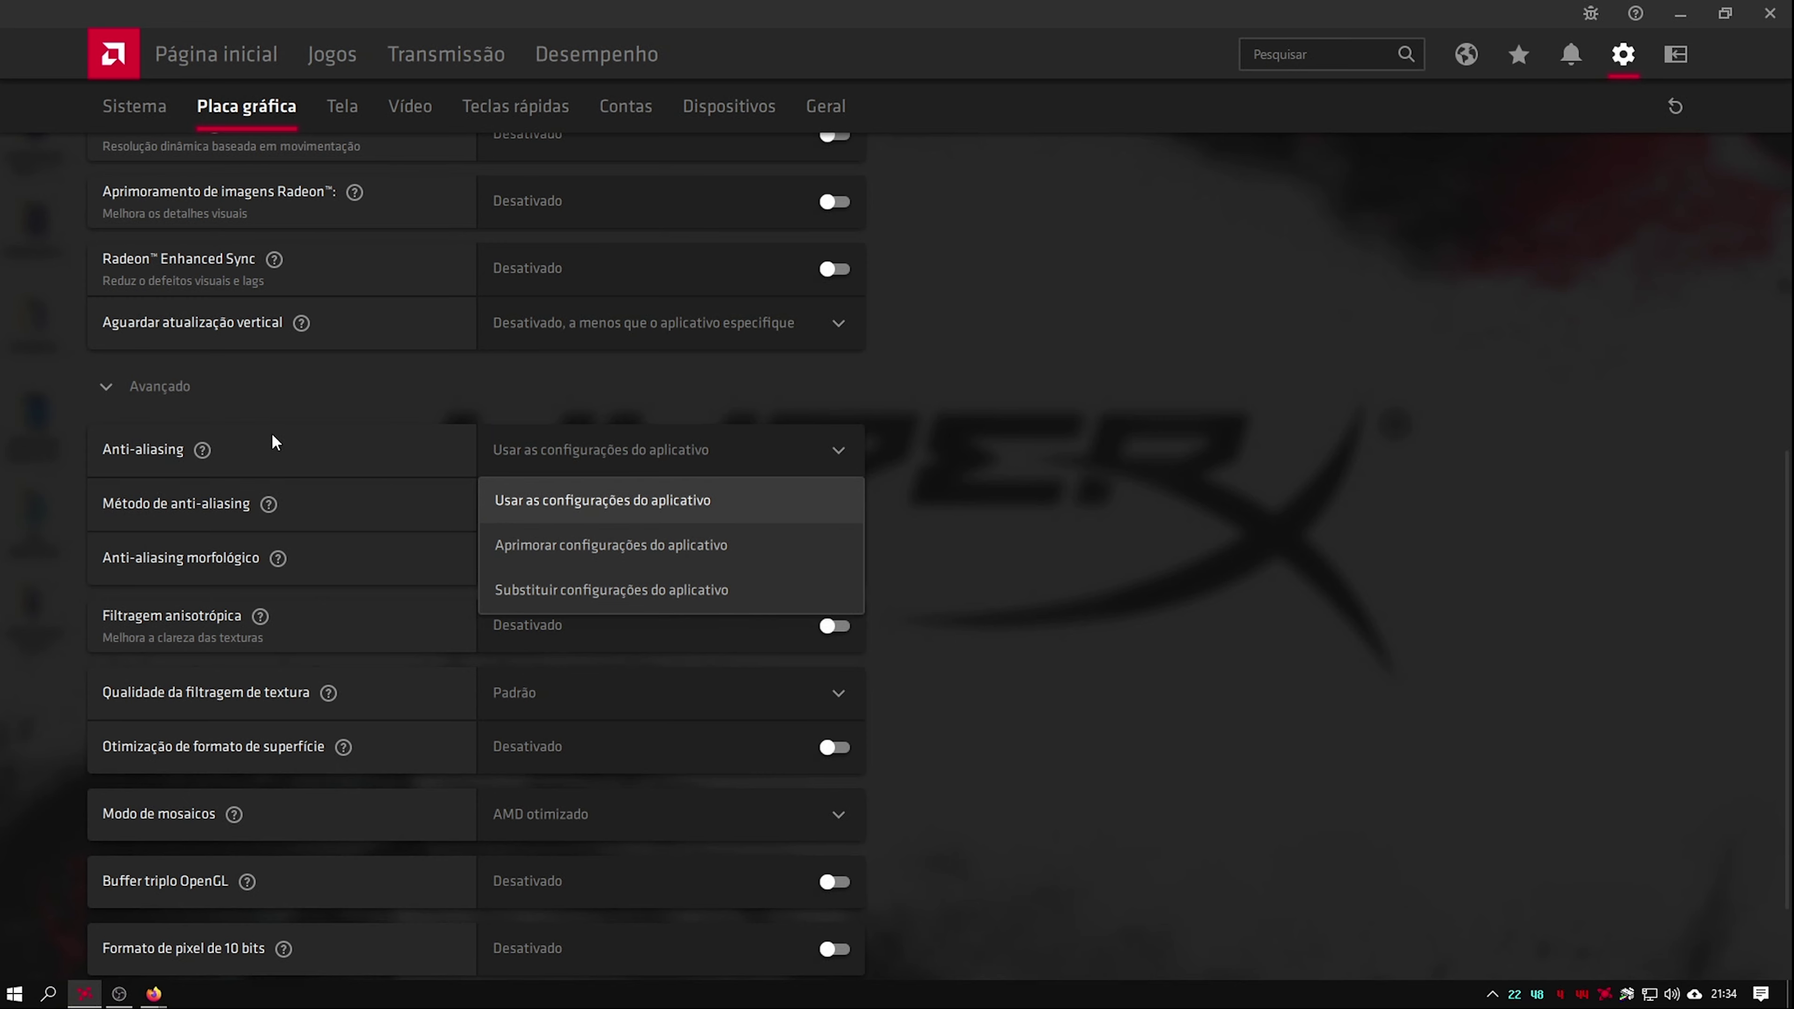
left_click(205, 453)
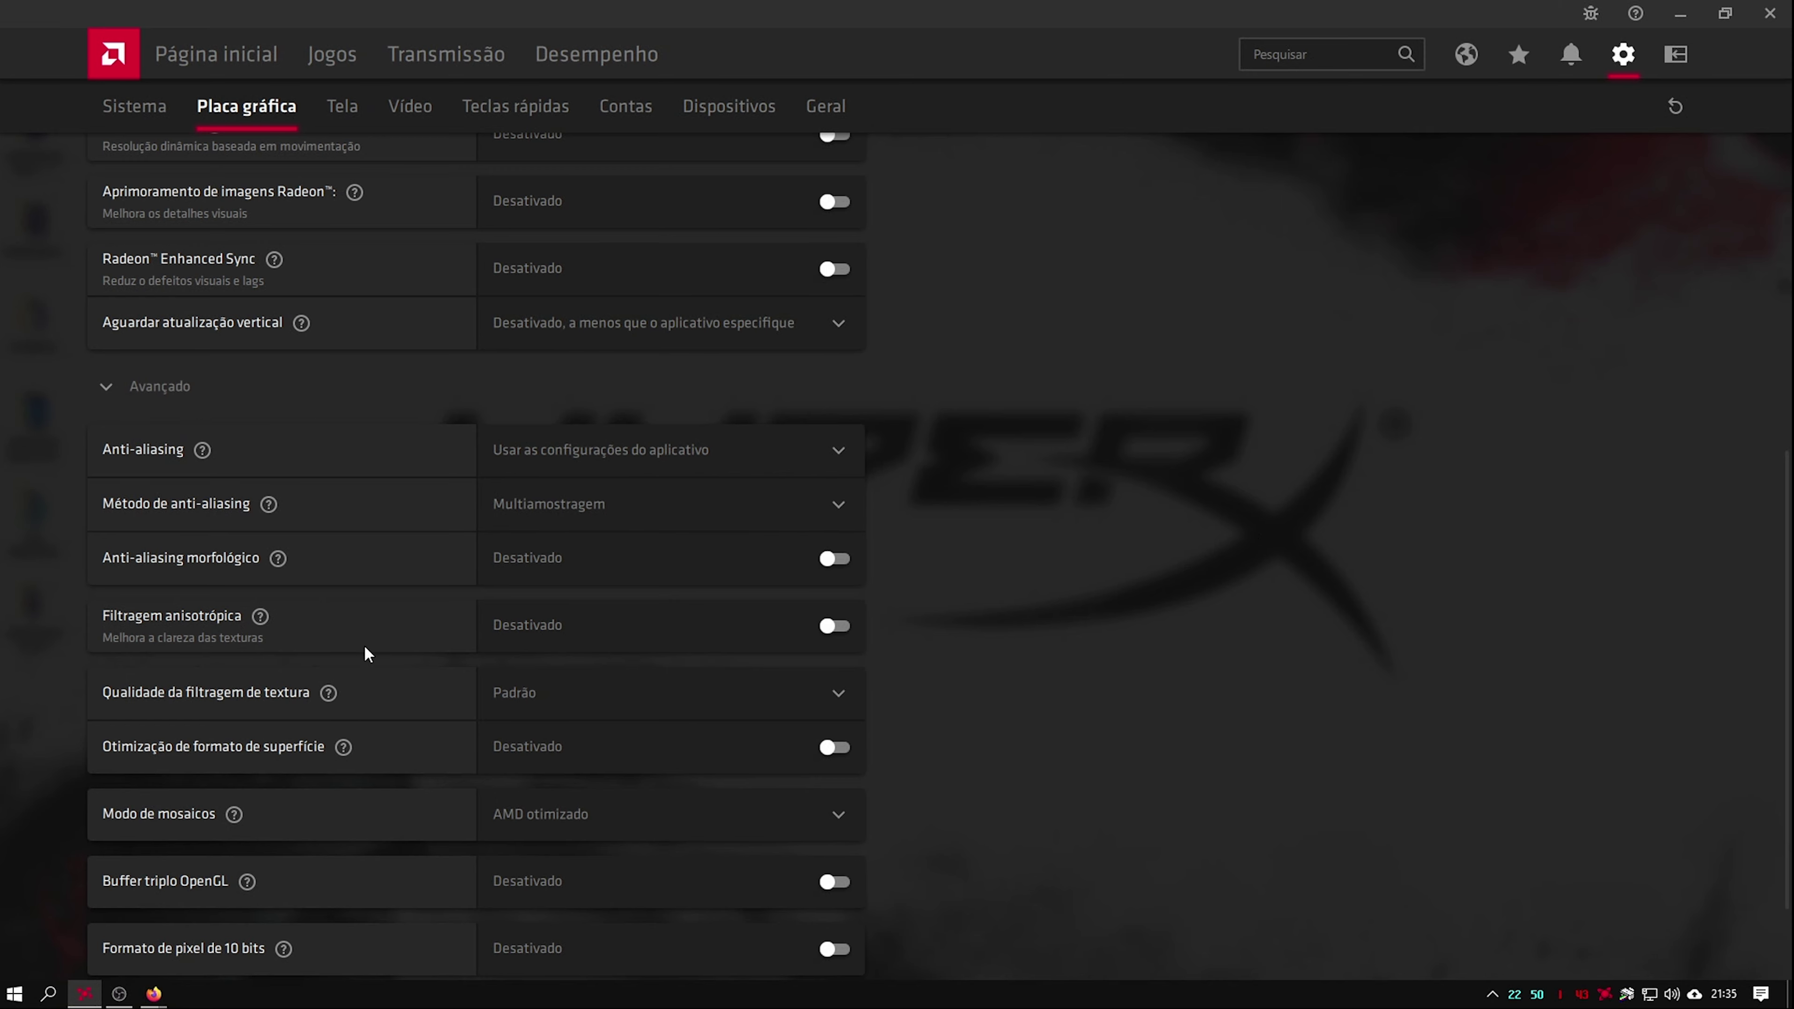
- Read the explanations of Anti-aliasing, Método de anti-aliasing, Anti-aliasing morfológico and Filtragem anisotrópica, and recheck the Anti-aliasing modes
mouse_move(209, 452)
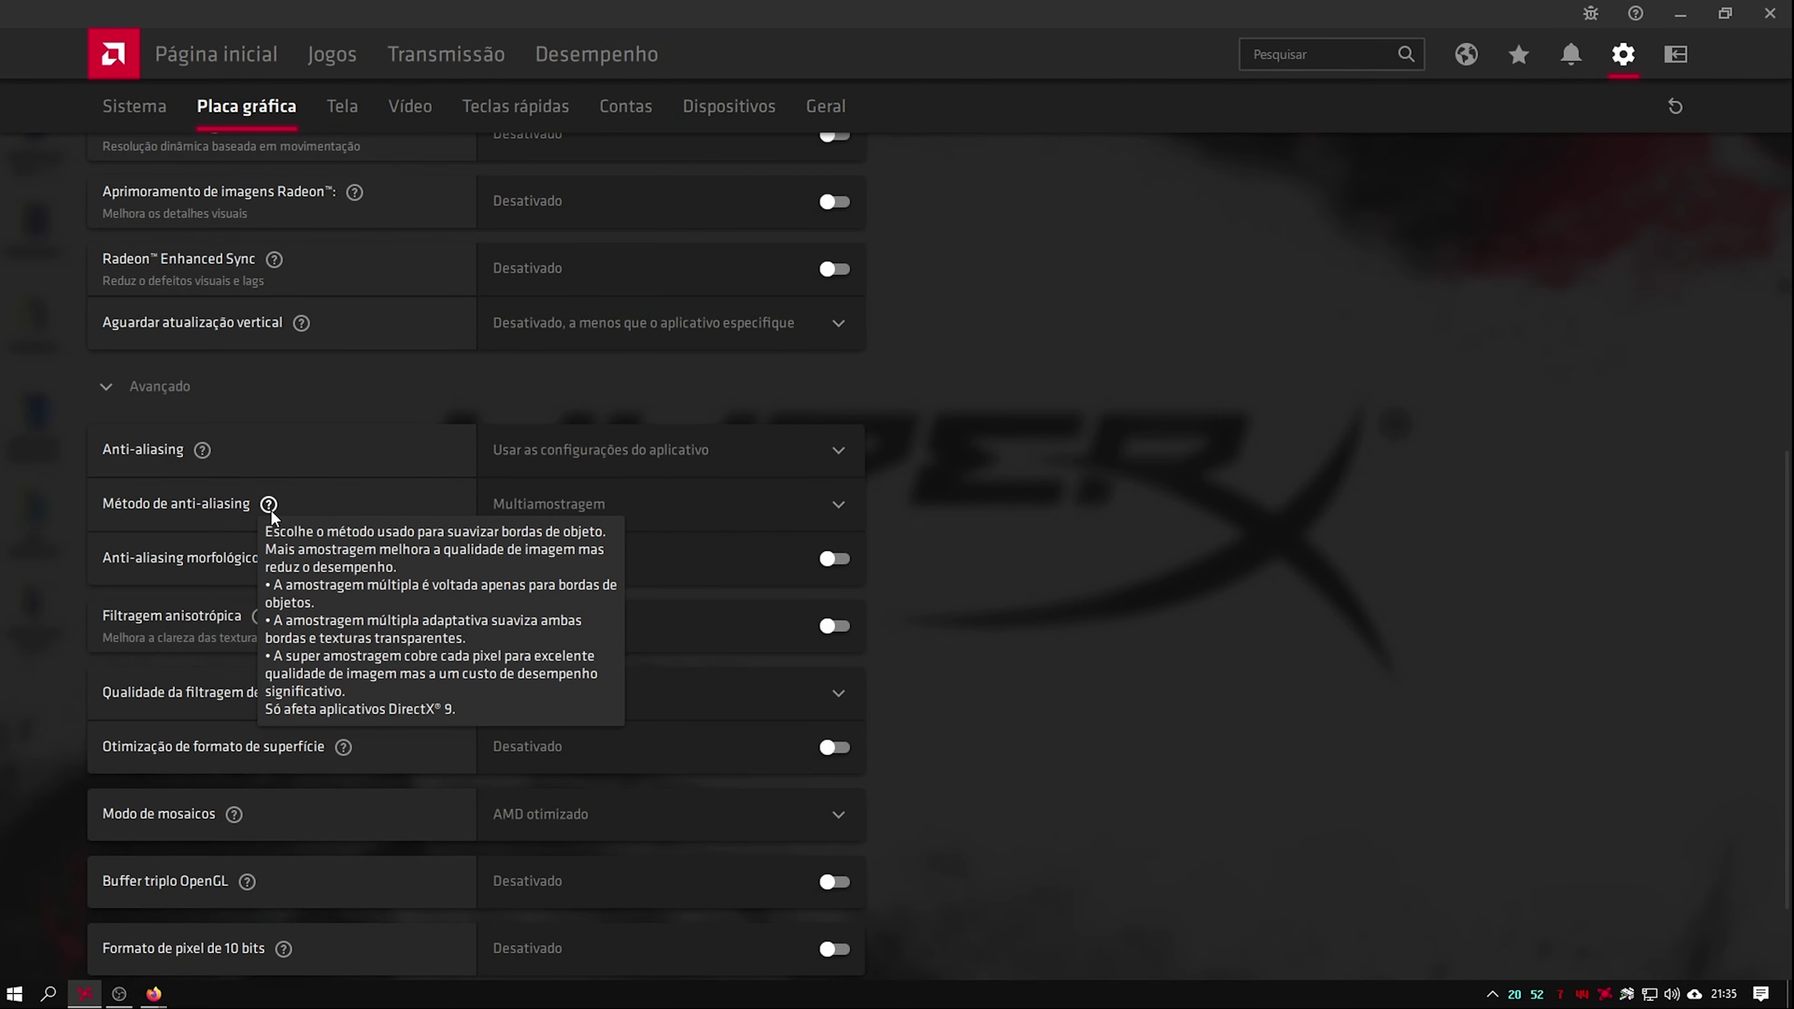
mouse_move(278, 559)
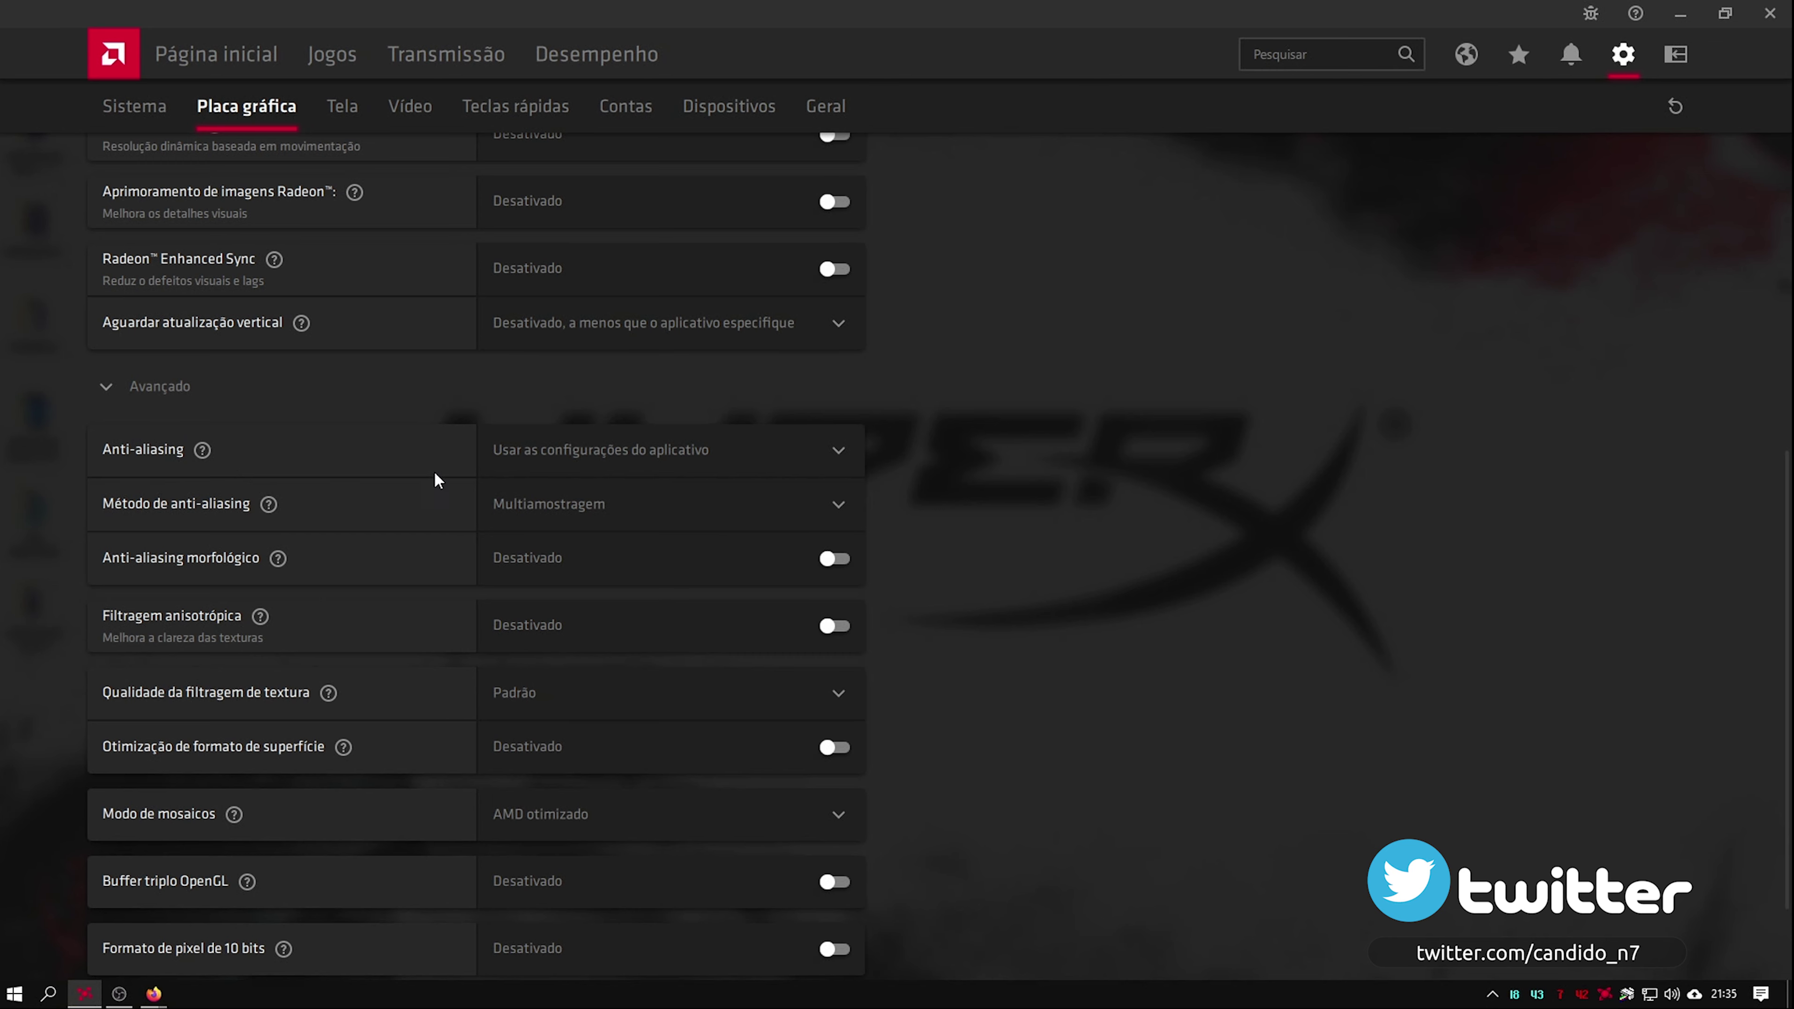
left_click(531, 469)
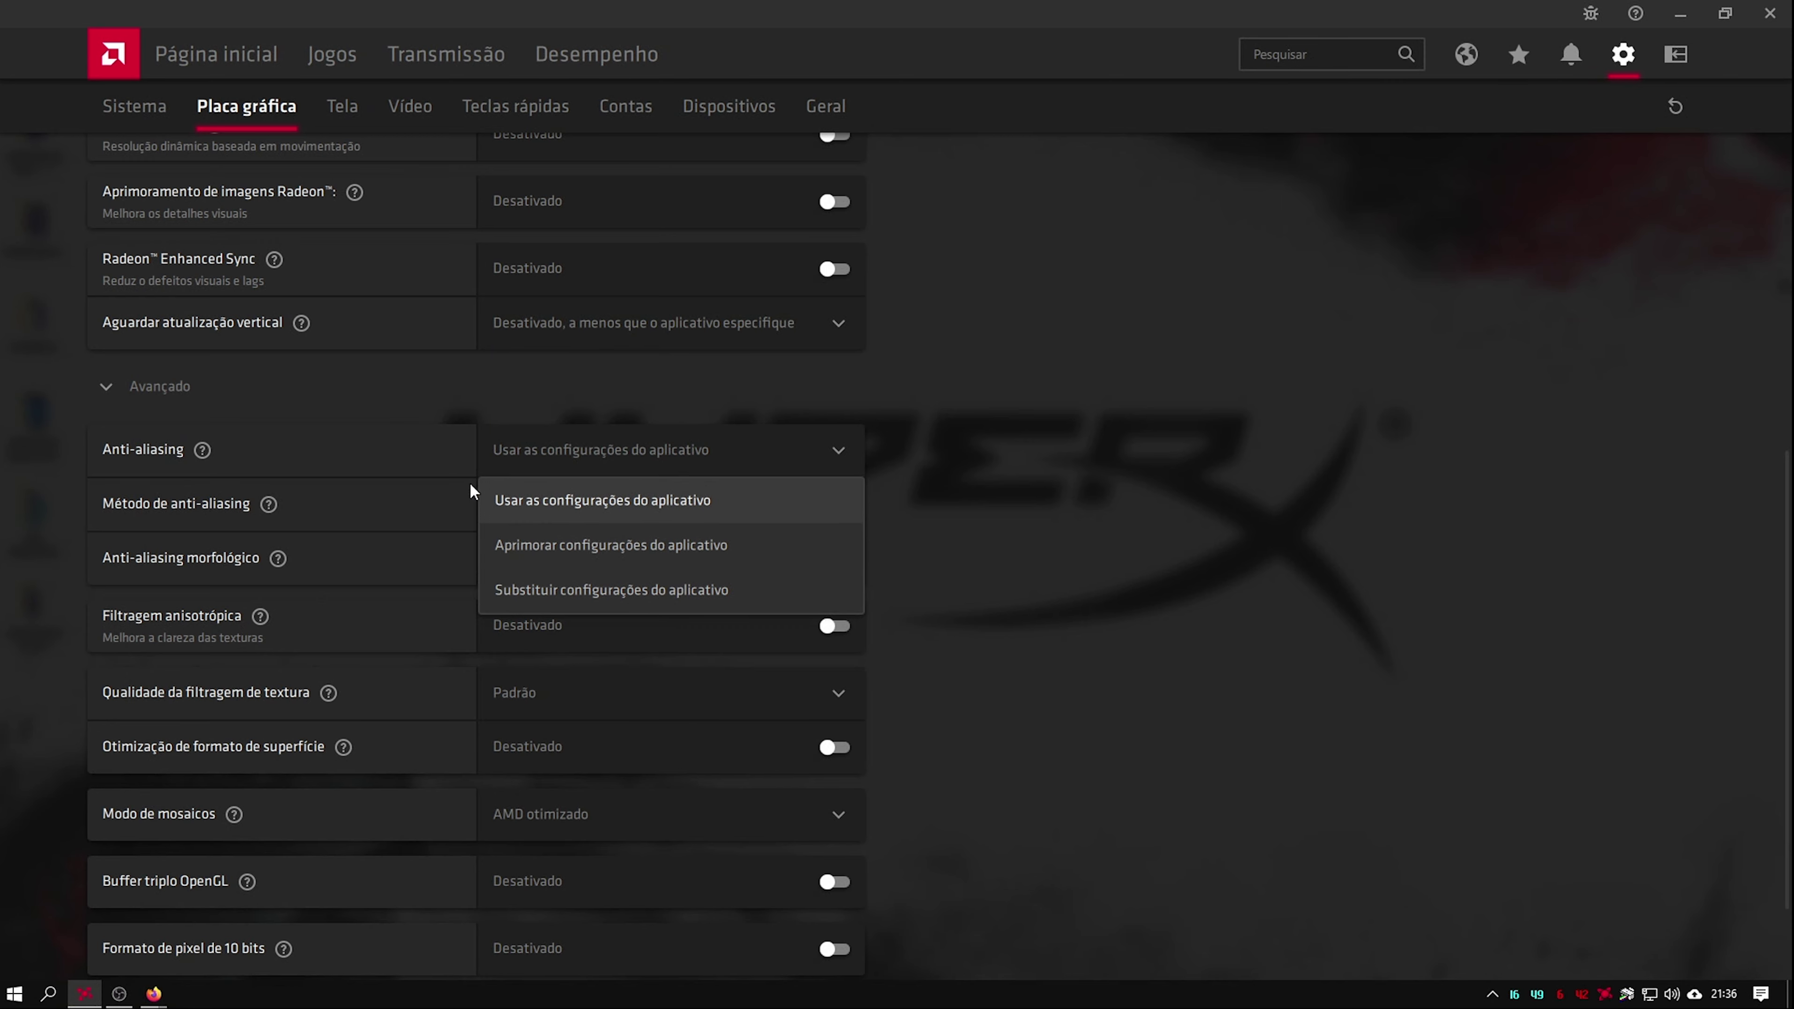
left_click(201, 451)
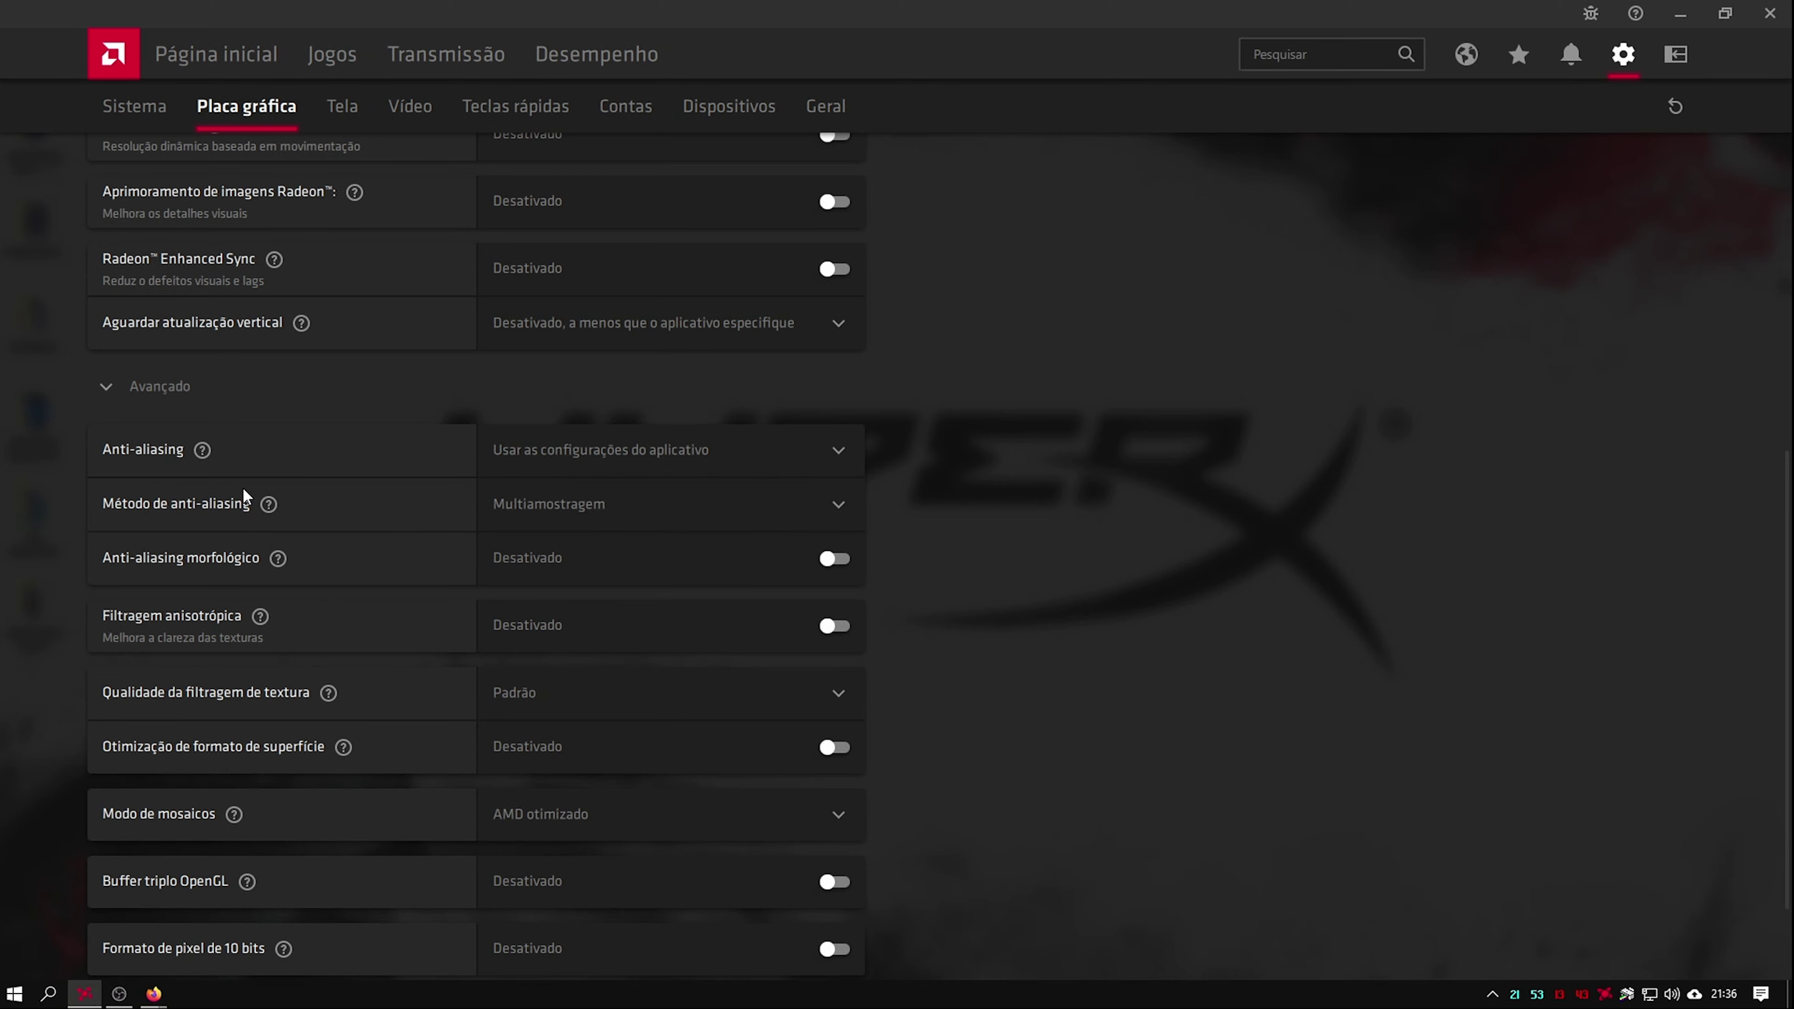
mouse_move(274, 514)
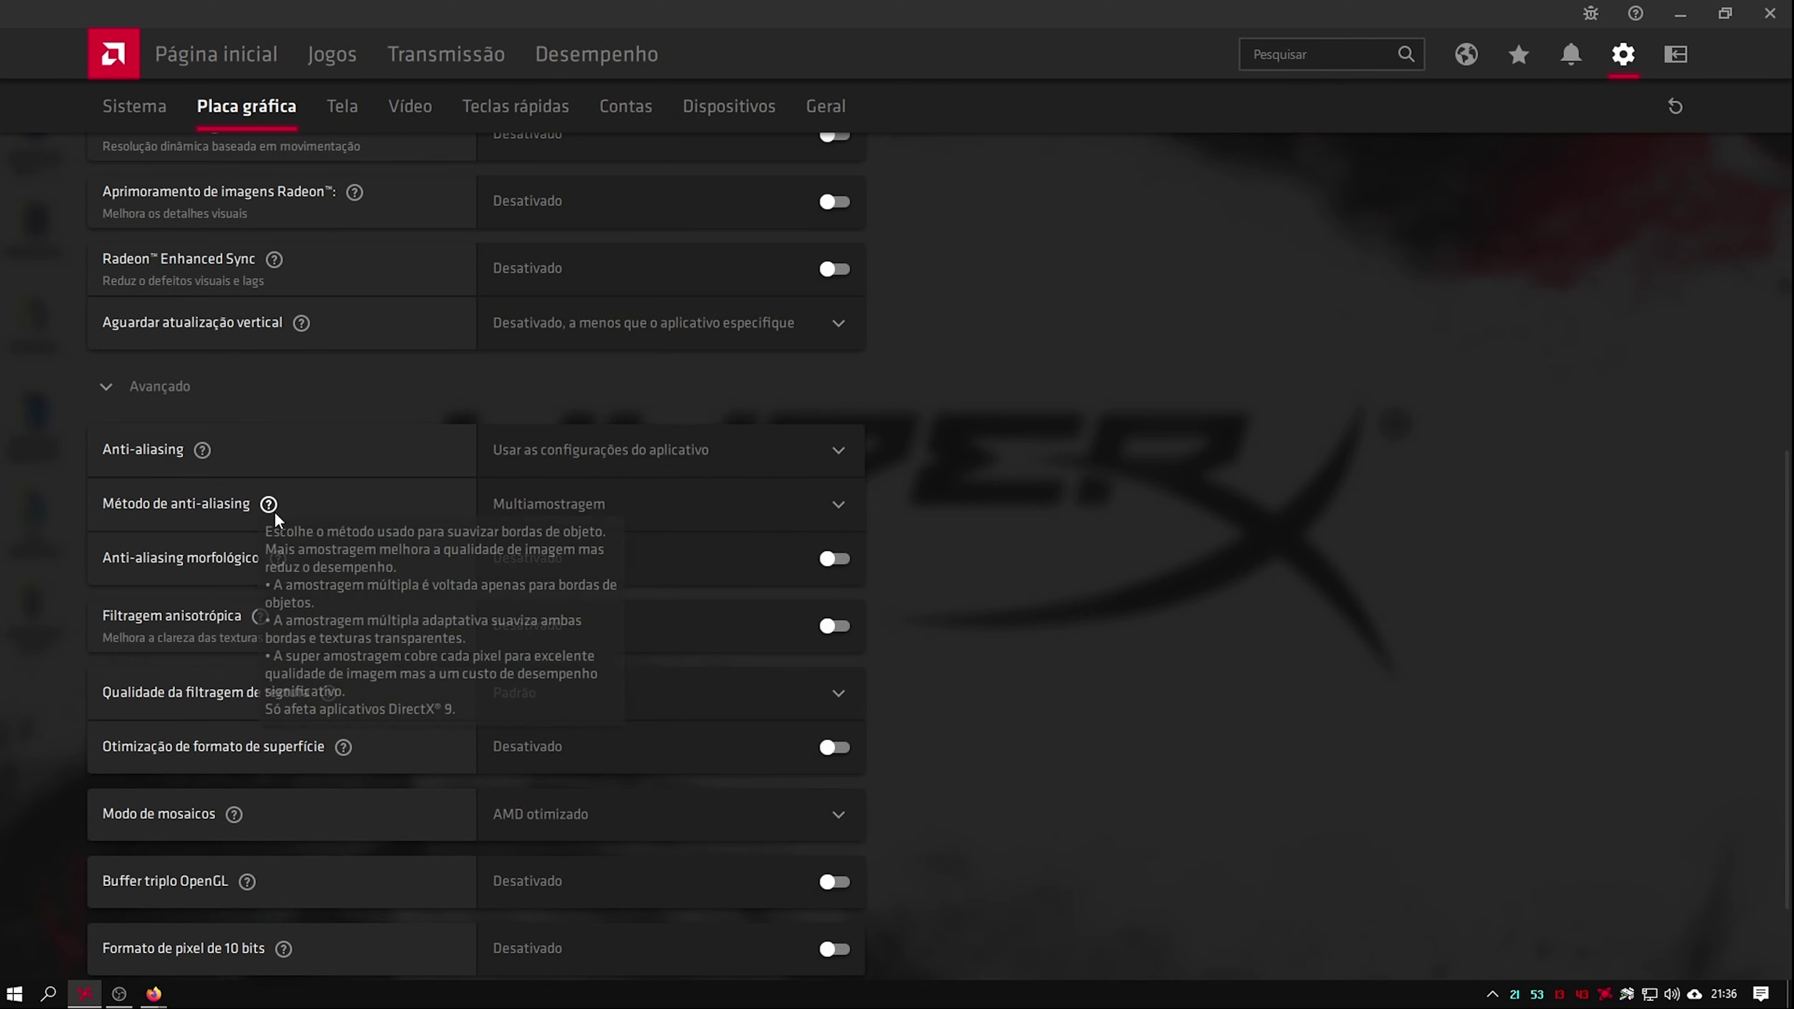
left_click(677, 517)
left_click(1124, 530)
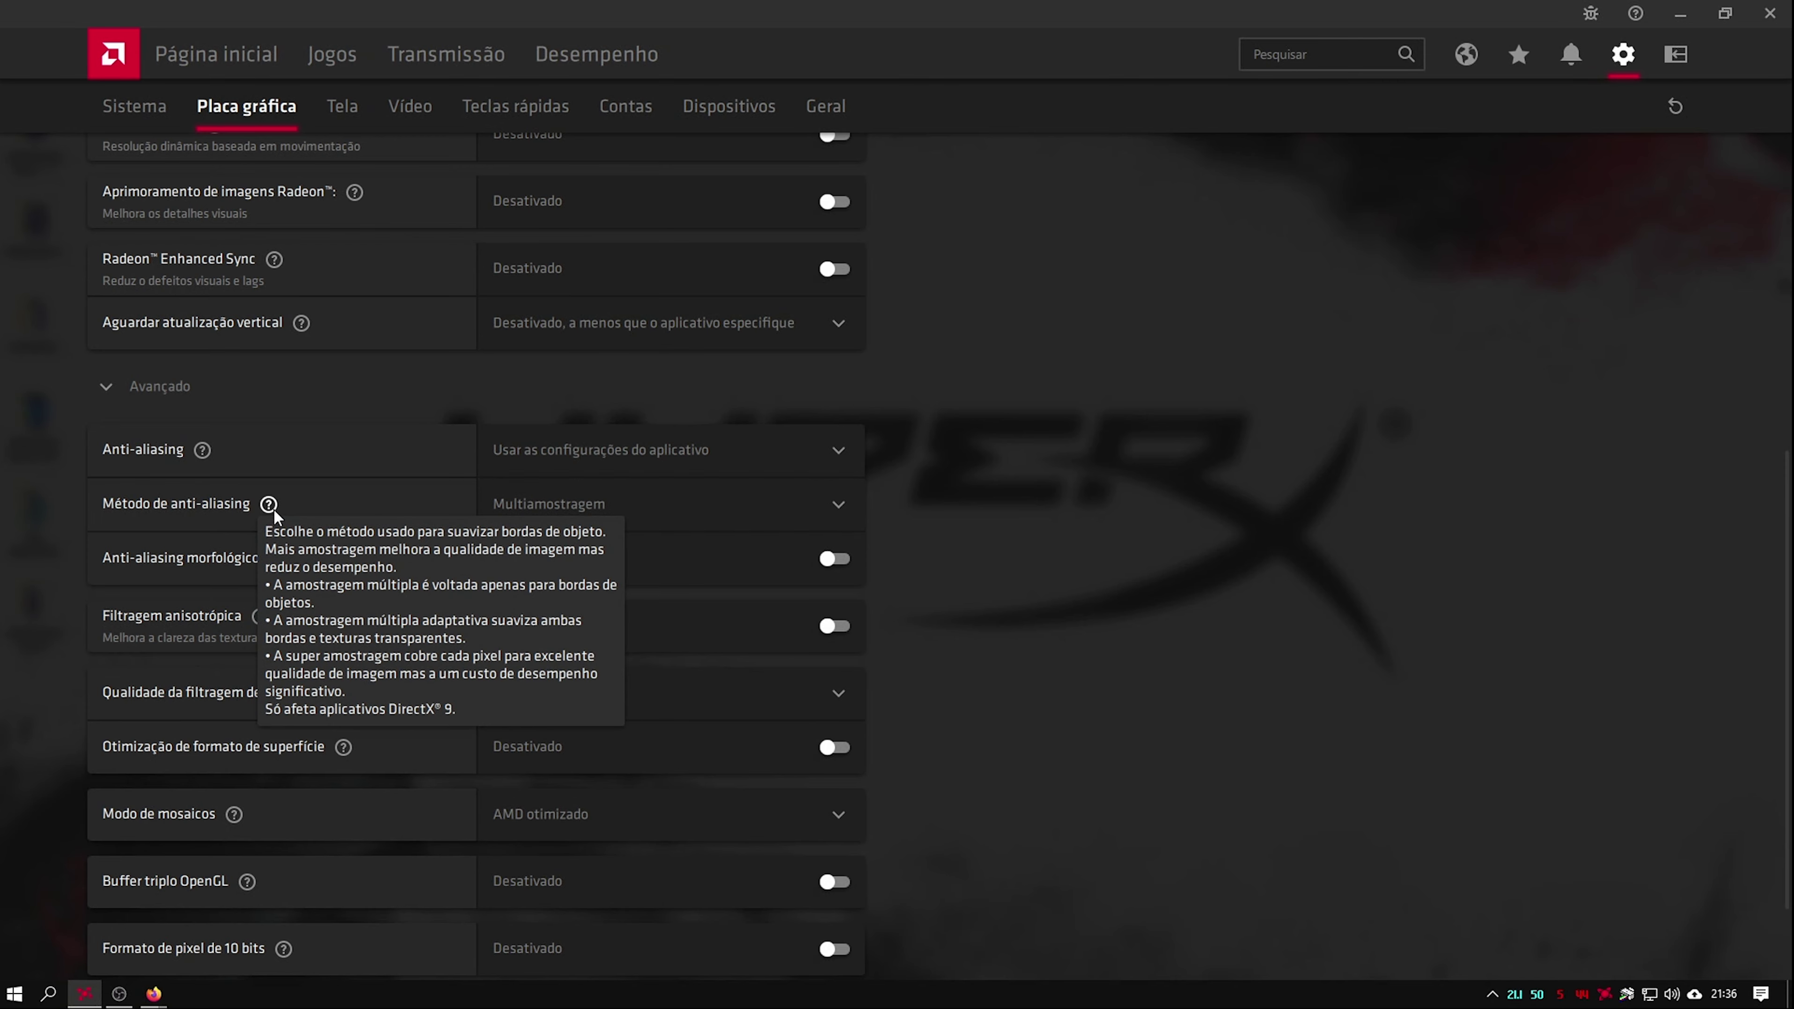
mouse_move(267, 503)
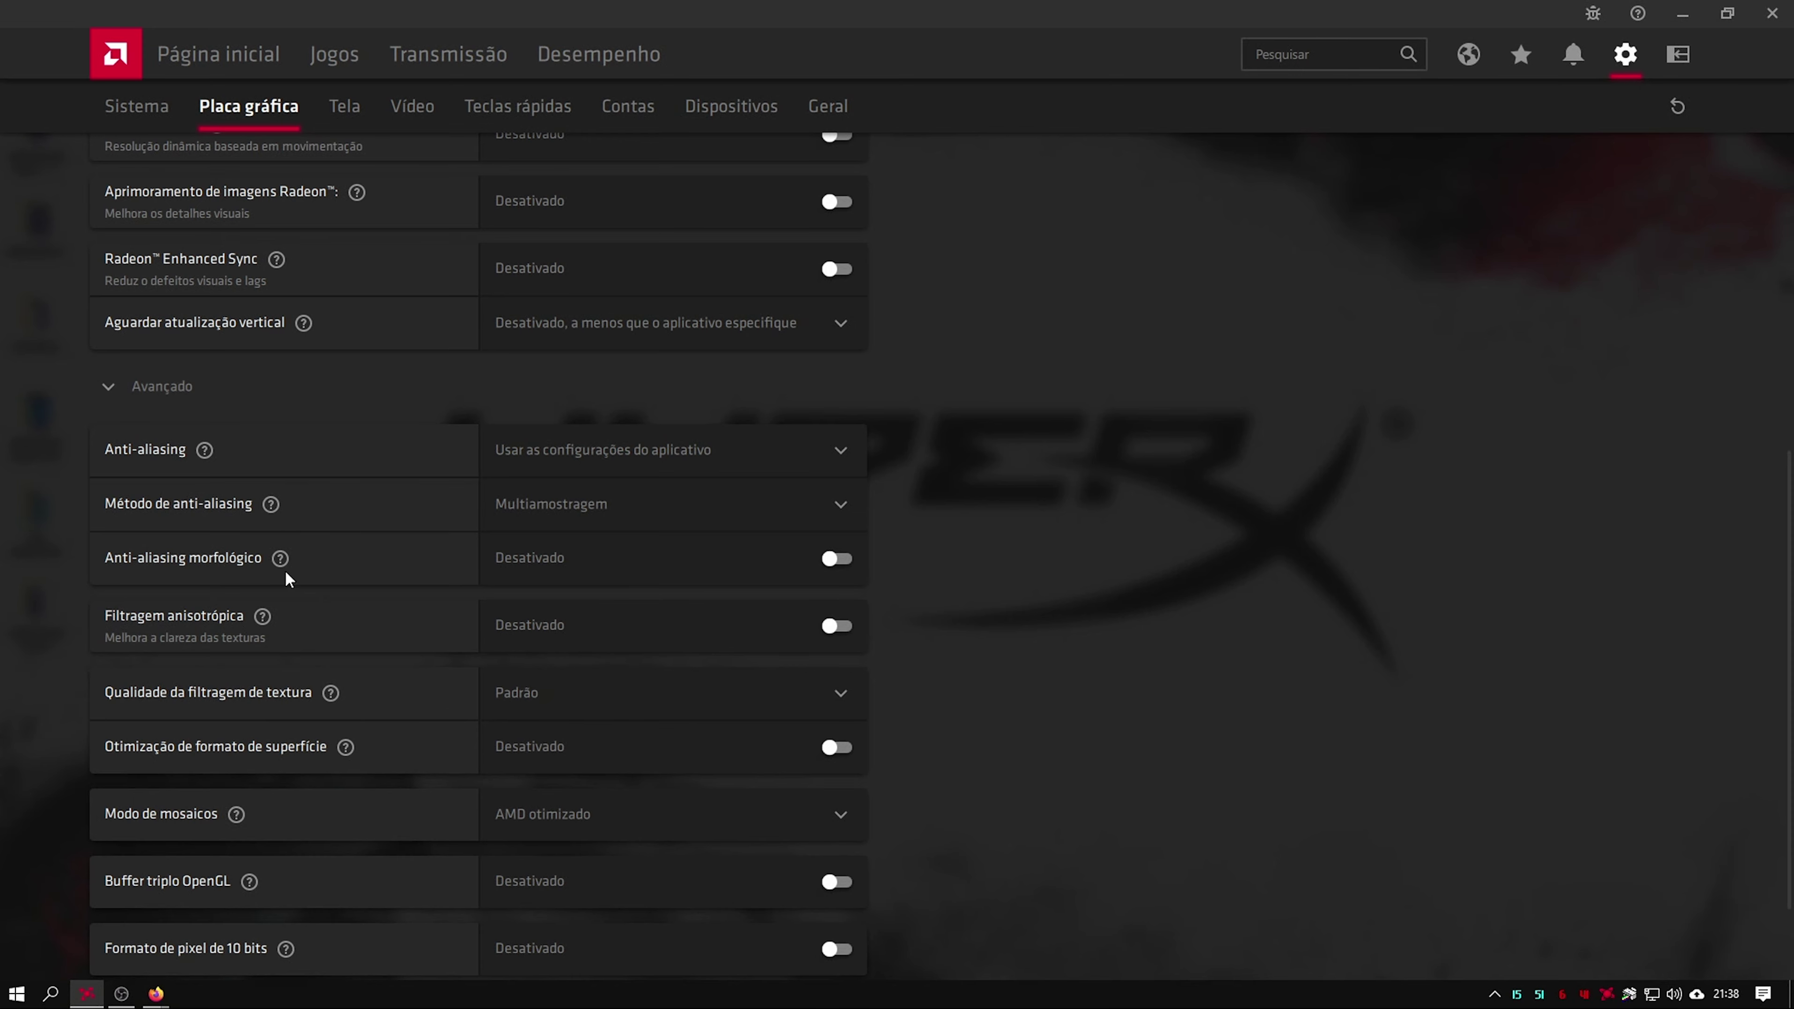
mouse_move(286, 569)
mouse_move(264, 625)
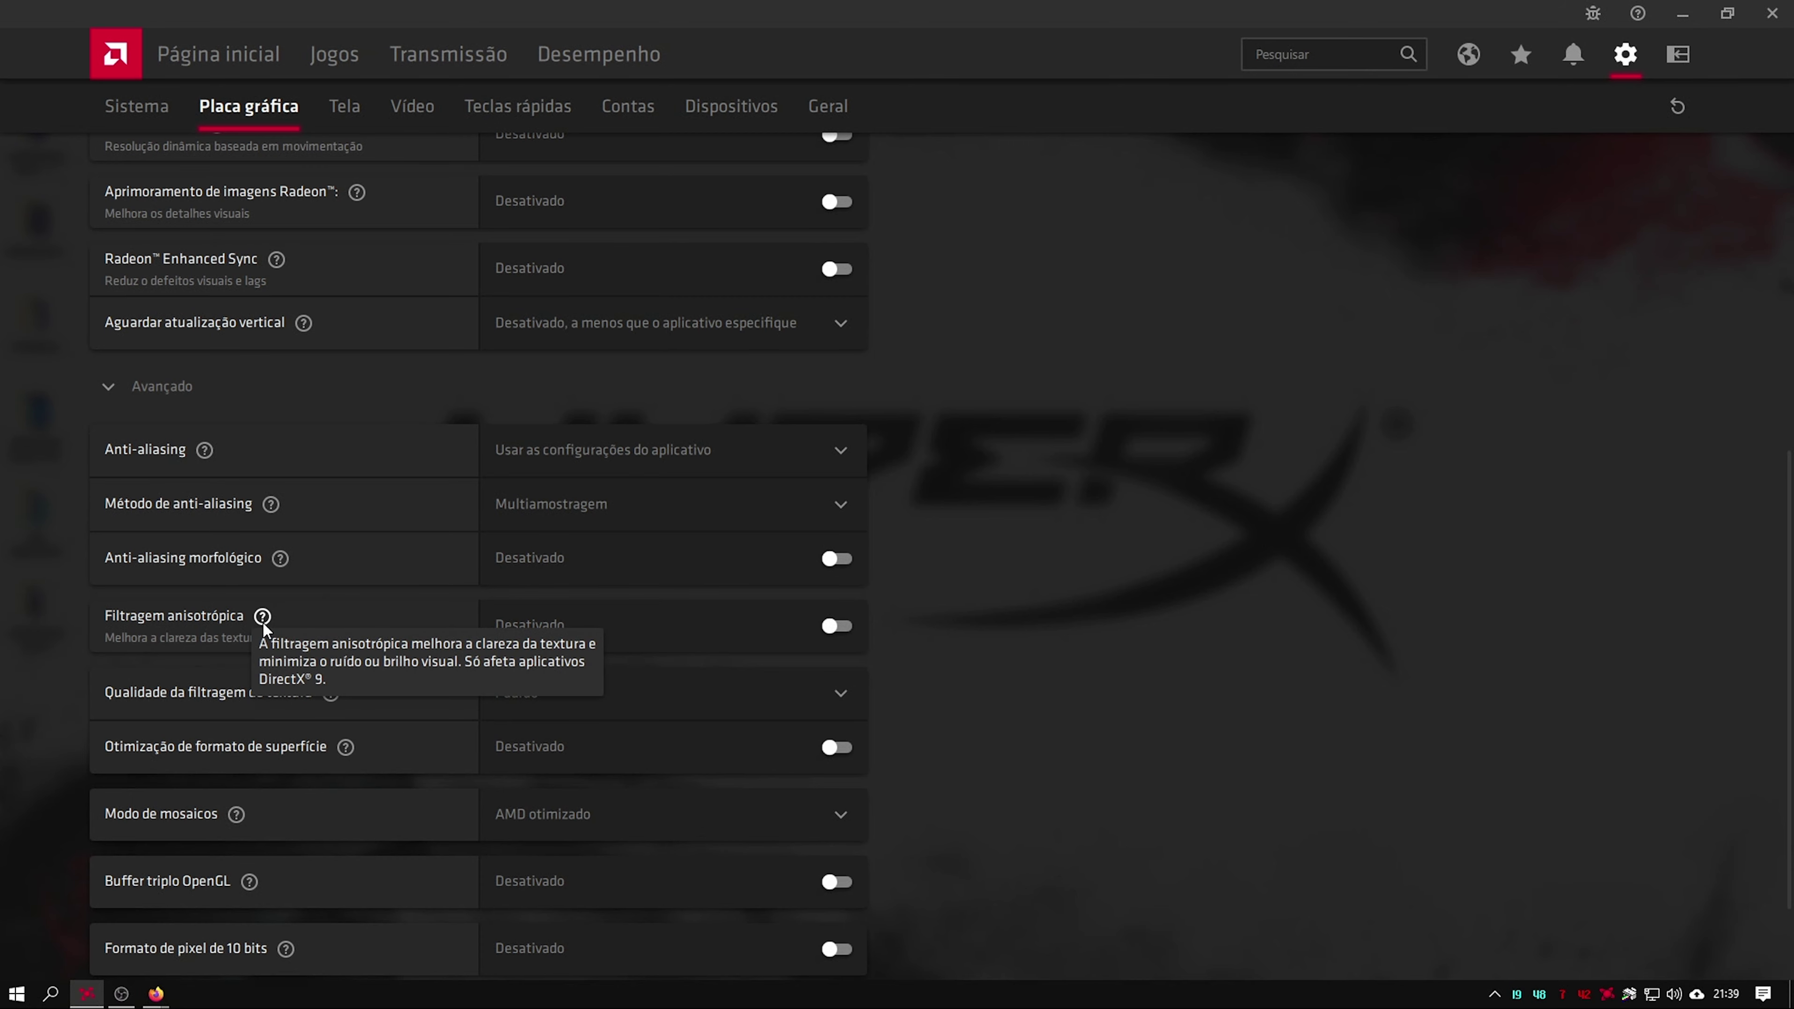